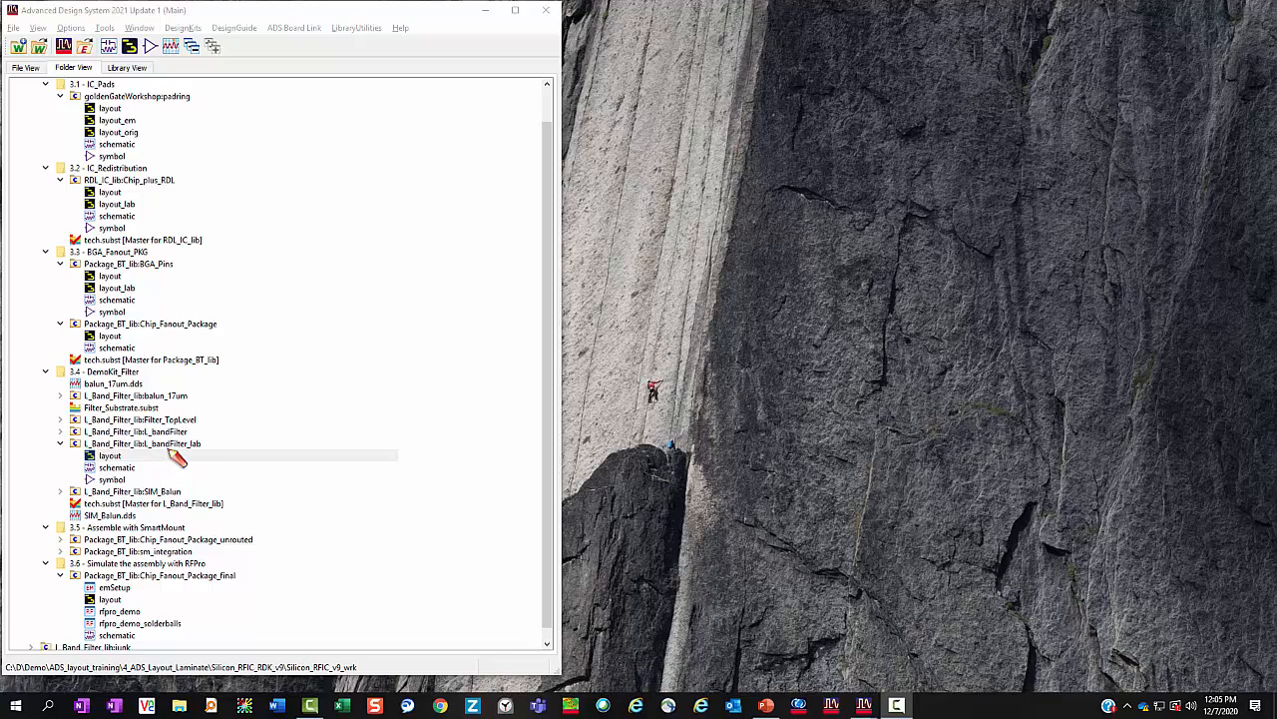
Open the L_bandFilter_lab layout and apply Net-Based connectivity with the Physical Connectivity Engine enabled.
double_click(133, 458)
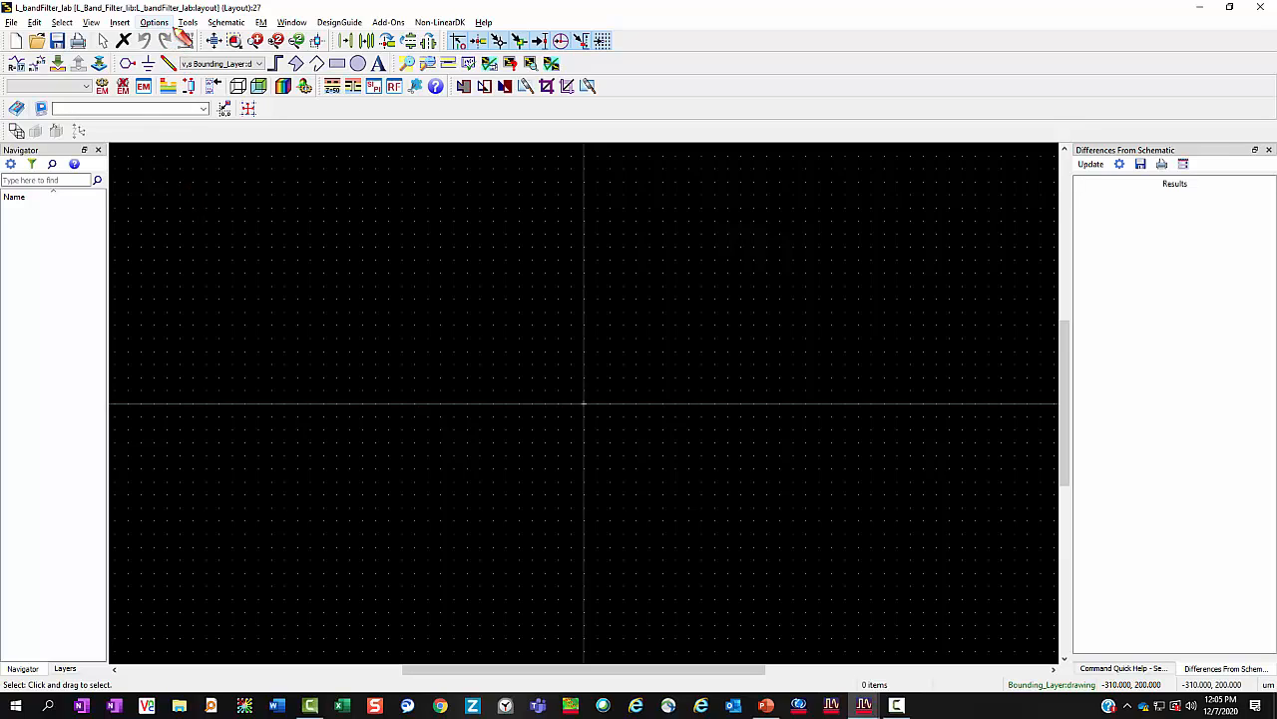
left_click(187, 23)
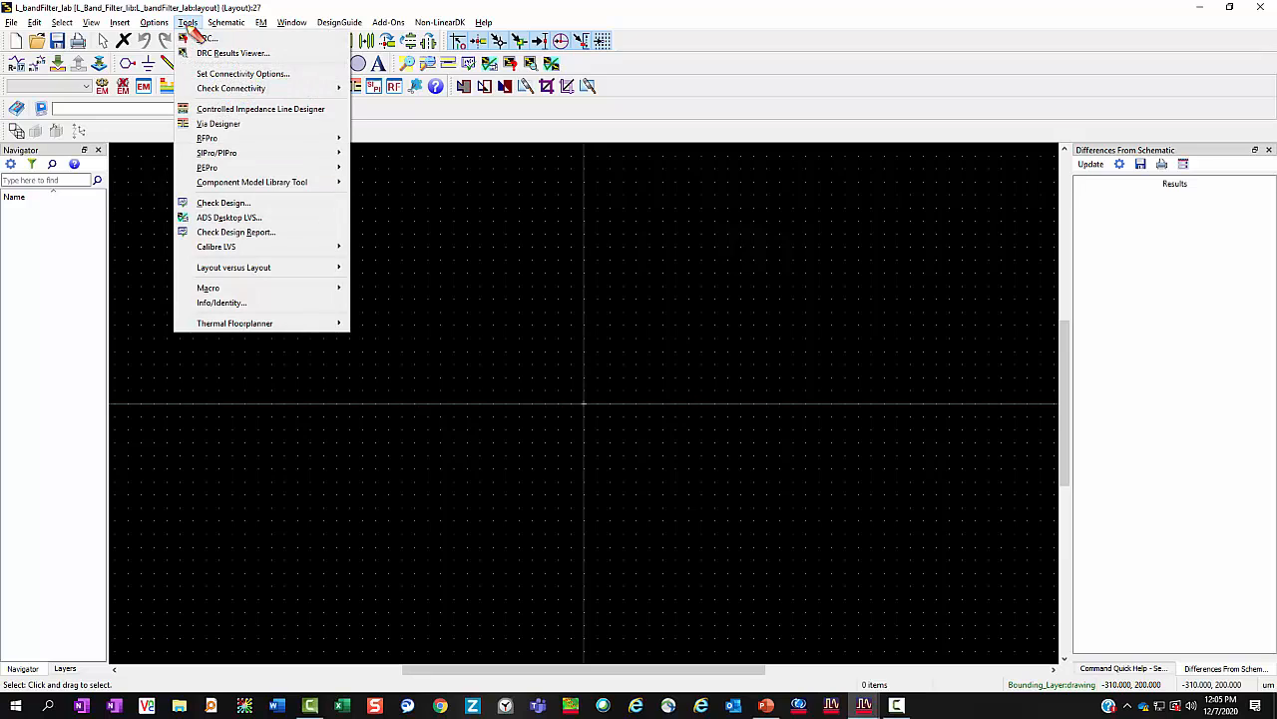
left_click(234, 75)
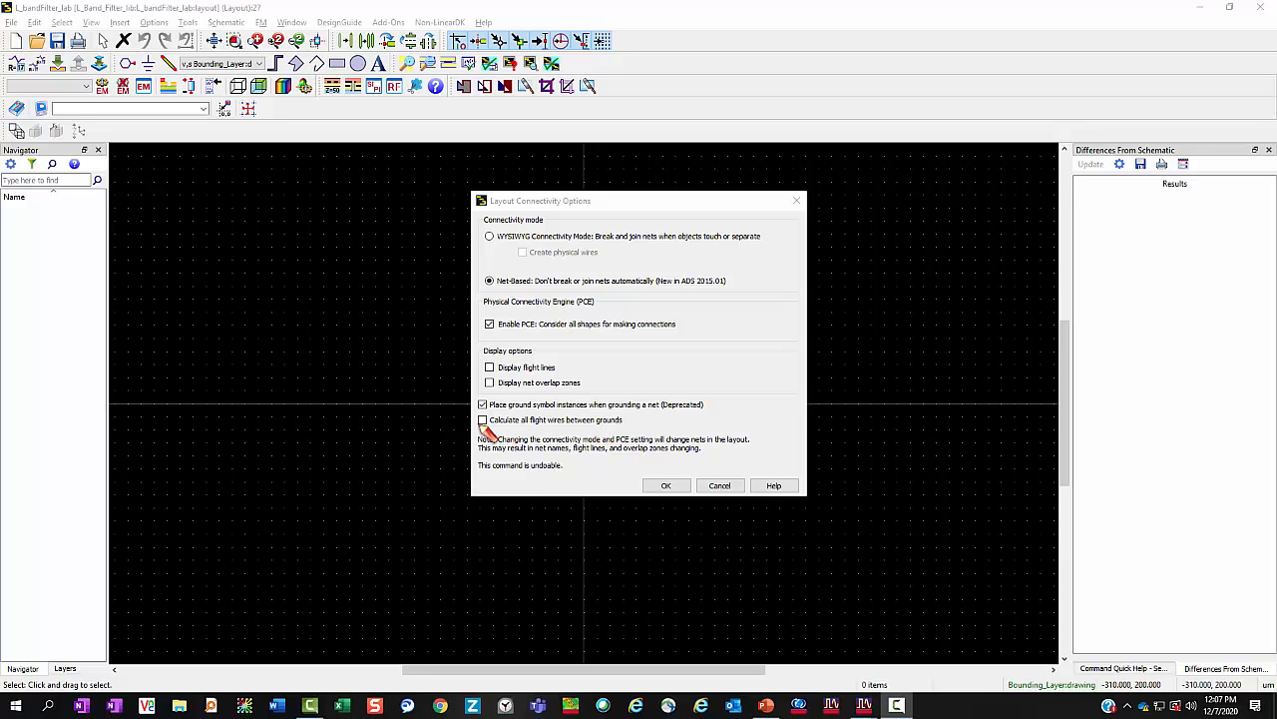
left_click(666, 485)
Open the L_bandFilter_lab schematic and arrange the schematic and layout windows side by side.
left_click(1200, 8)
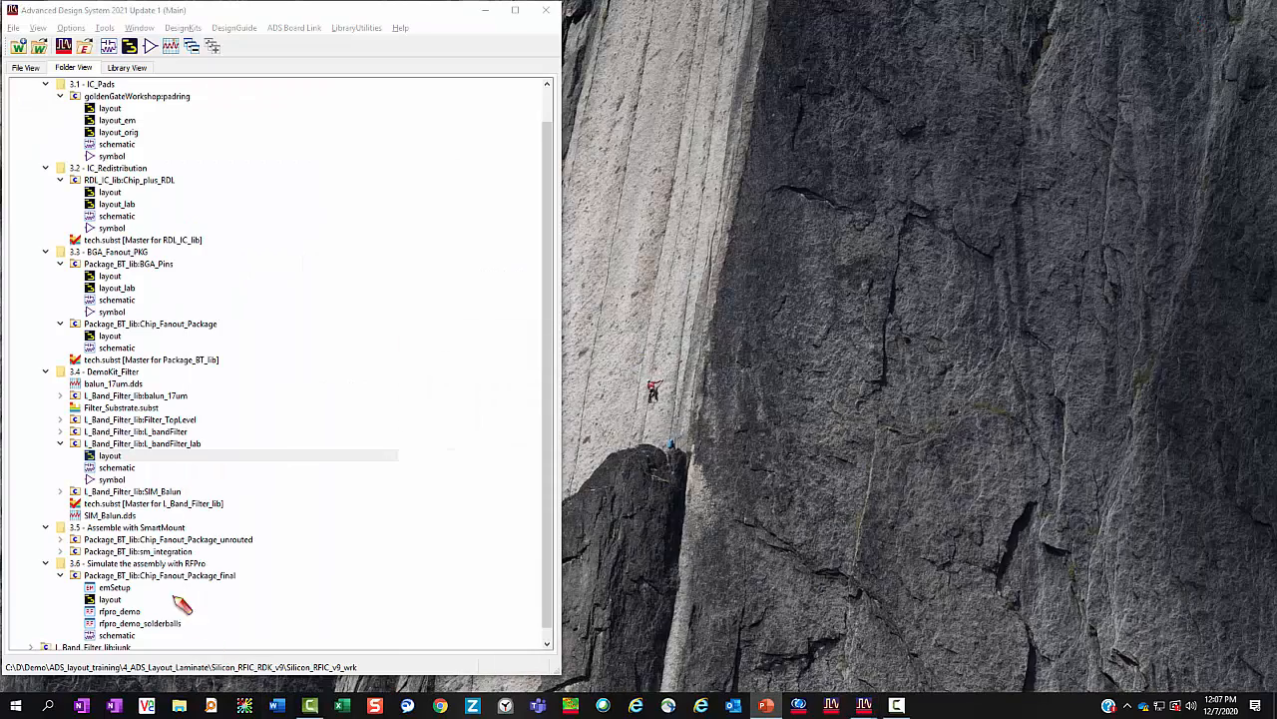
double_click(117, 468)
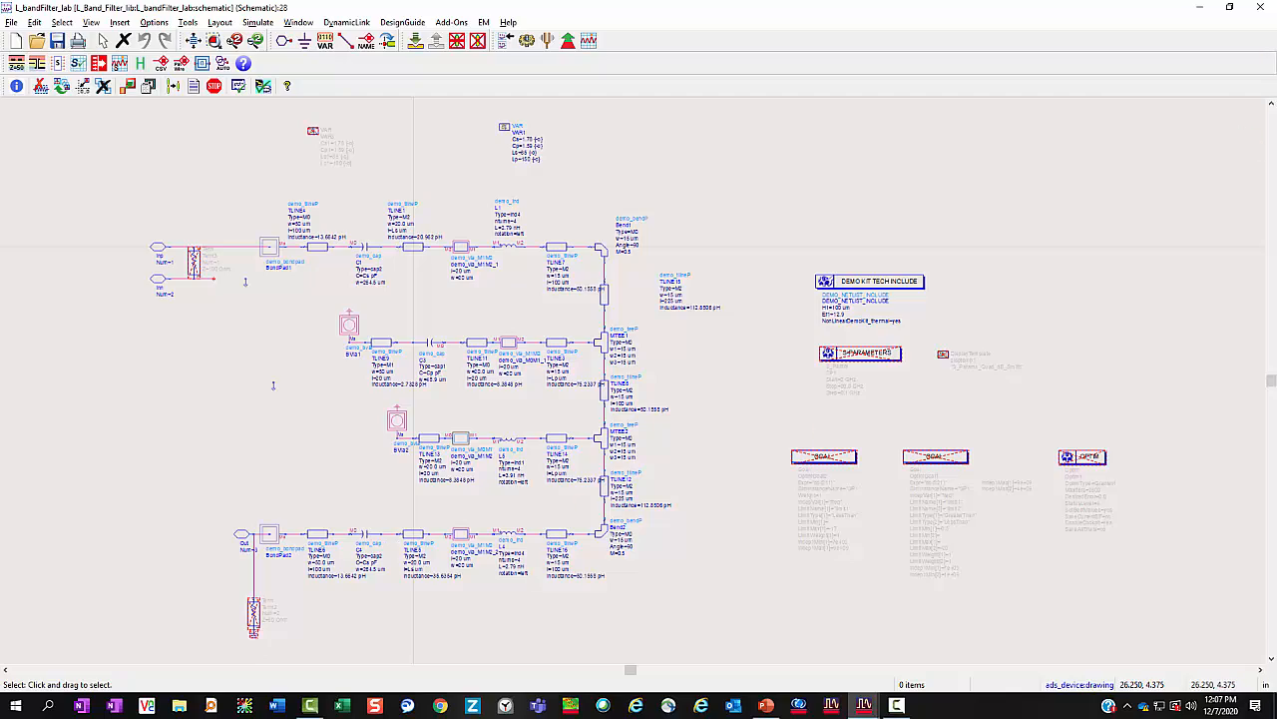
left_click(1232, 8)
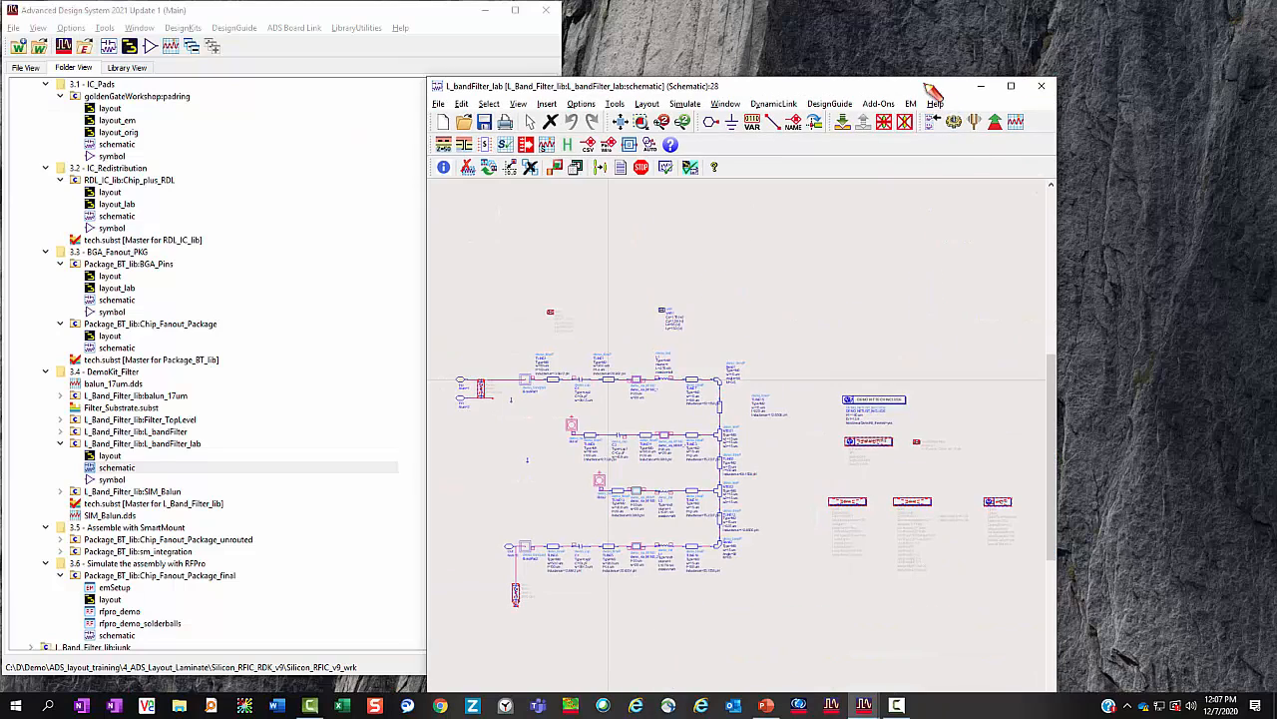
left_click_drag(928, 87, 505, 15)
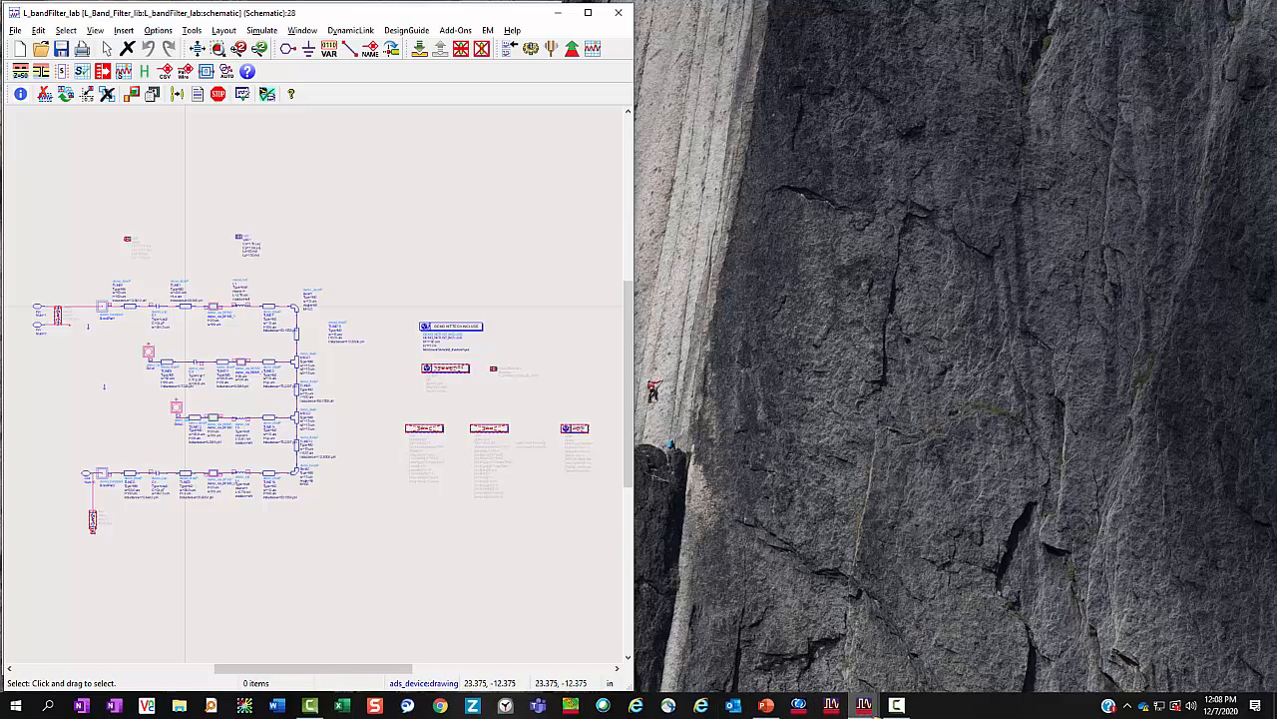
mouse_move(864, 706)
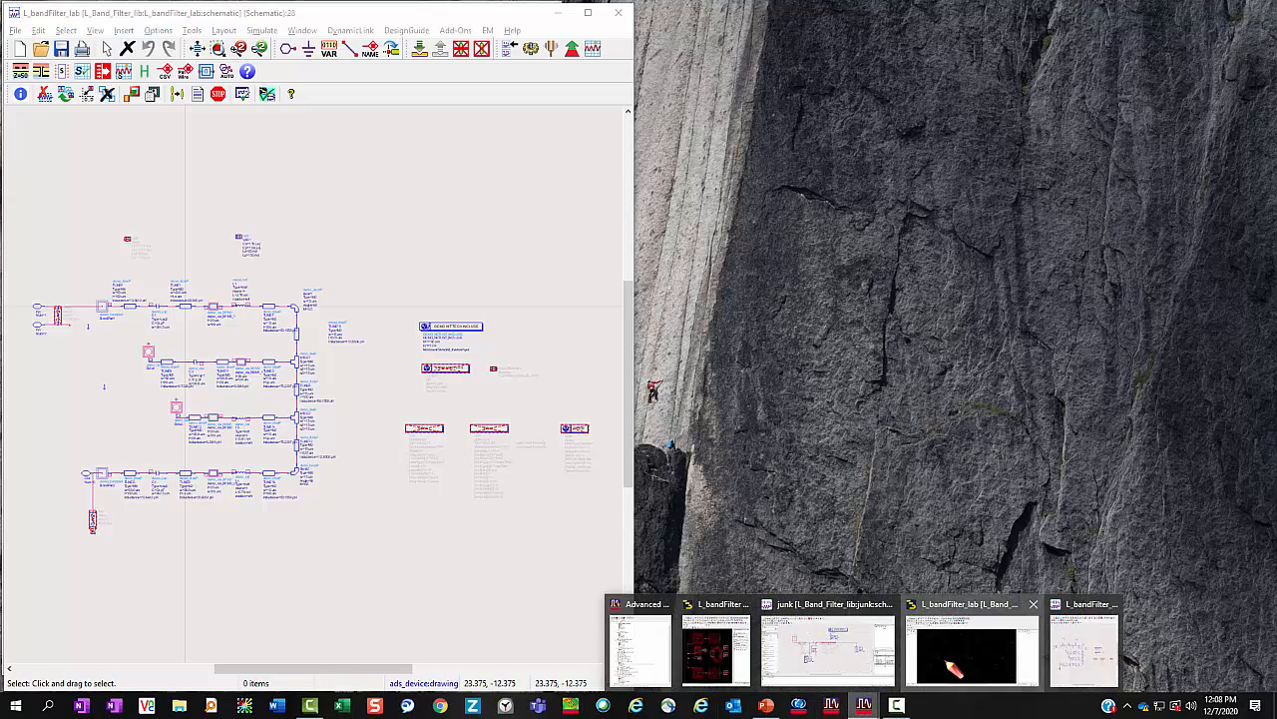
left_click(953, 654)
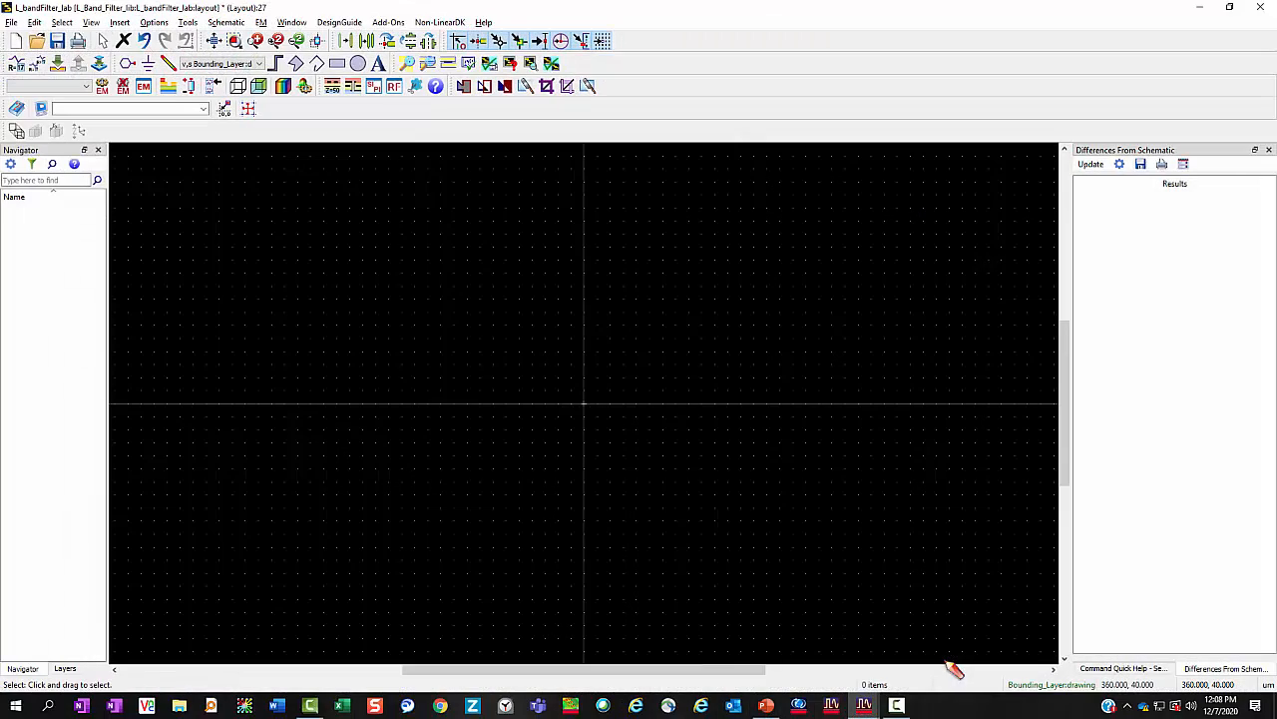
left_click(1230, 8)
left_click_drag(811, 32, 1053, 23)
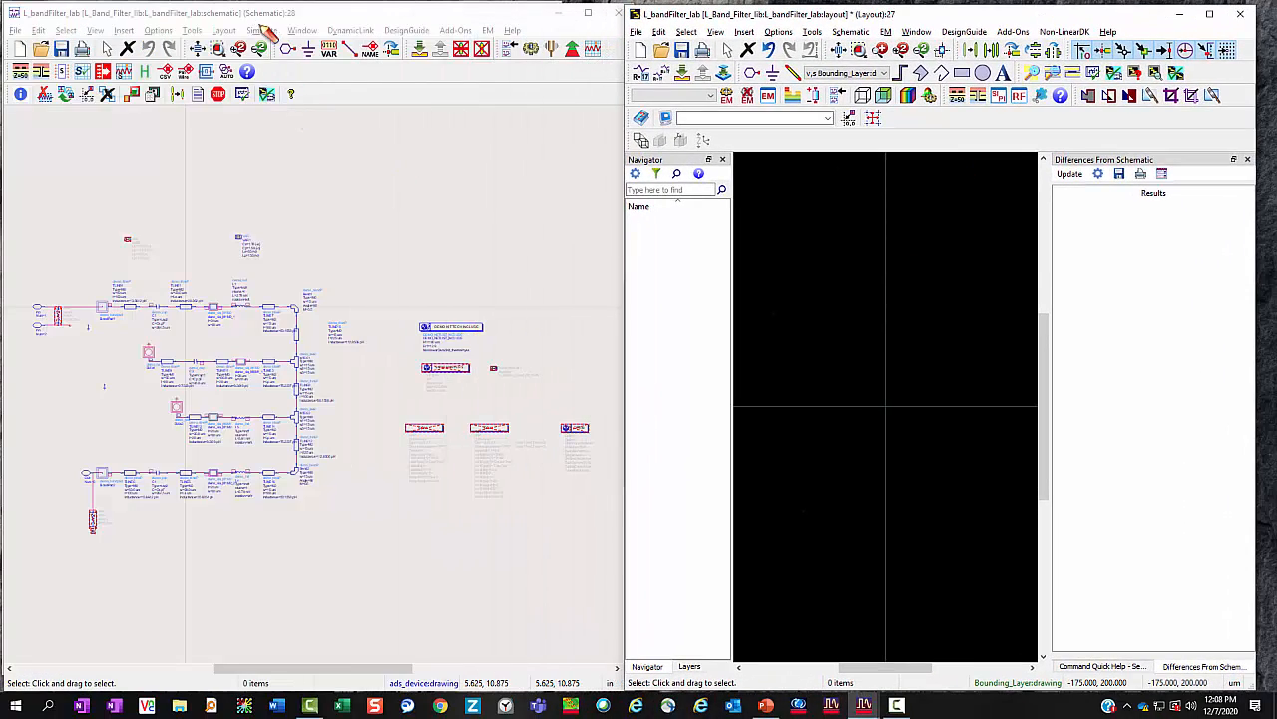
Start Place Components From Schem To Layout and place BondPad1, TLINE4 and capacitor C1 in a row in the layout.
left_click(223, 30)
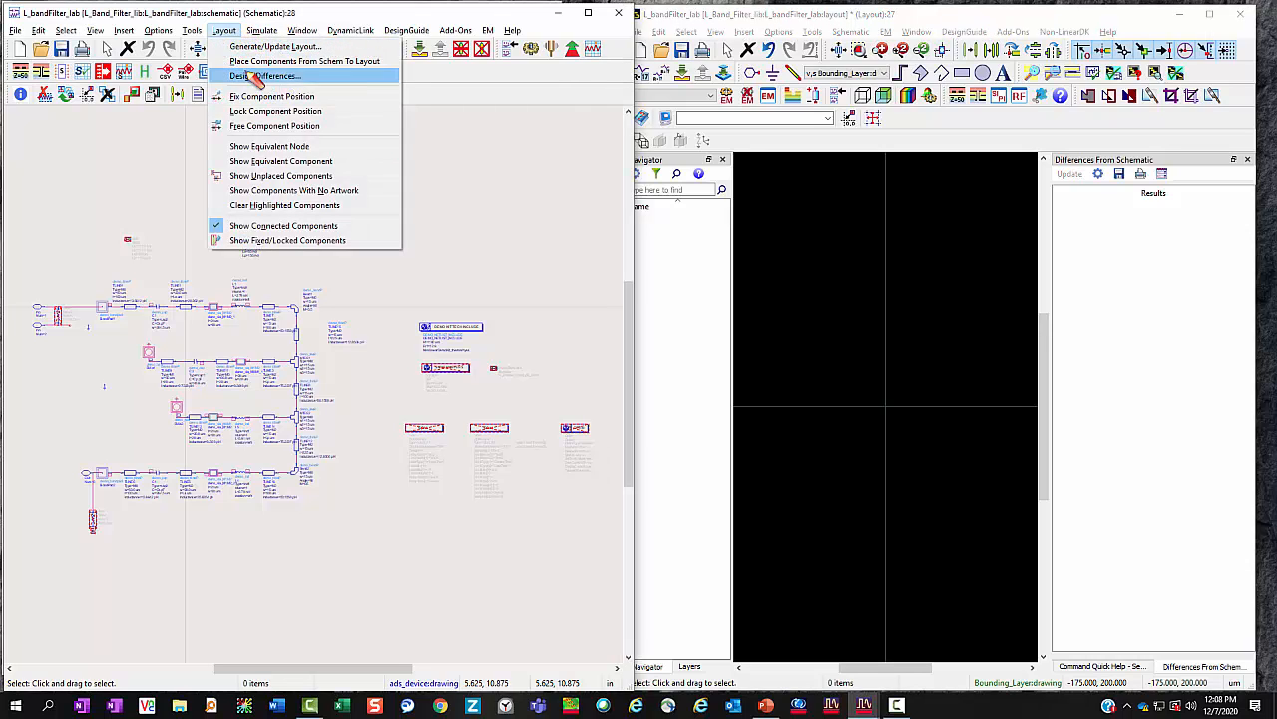
left_click(260, 62)
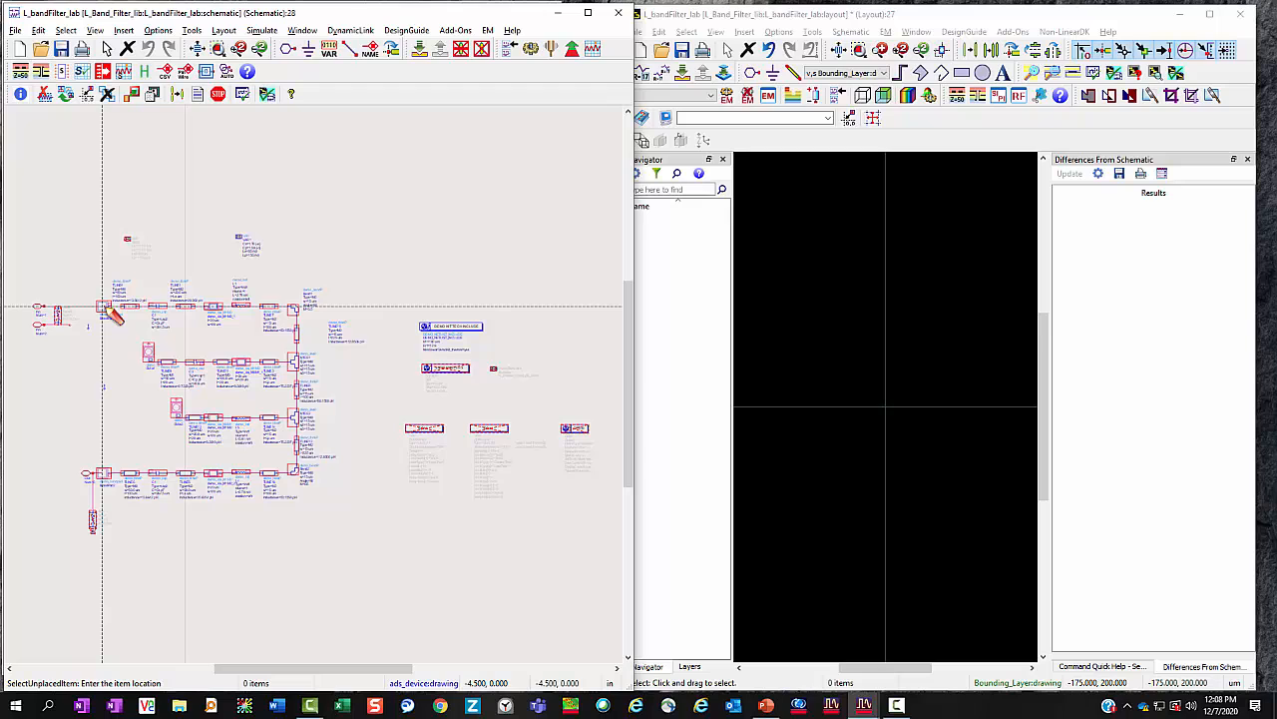
left_click(838, 317)
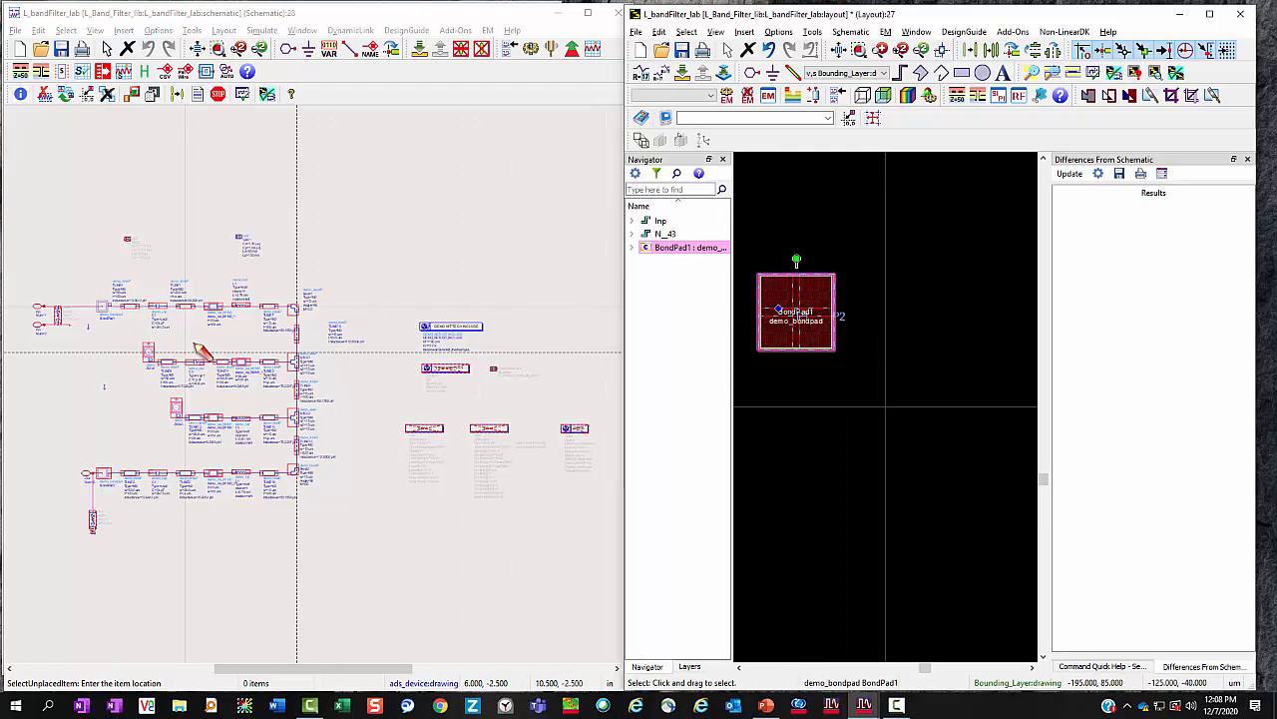
left_click(150, 307)
left_click(899, 322)
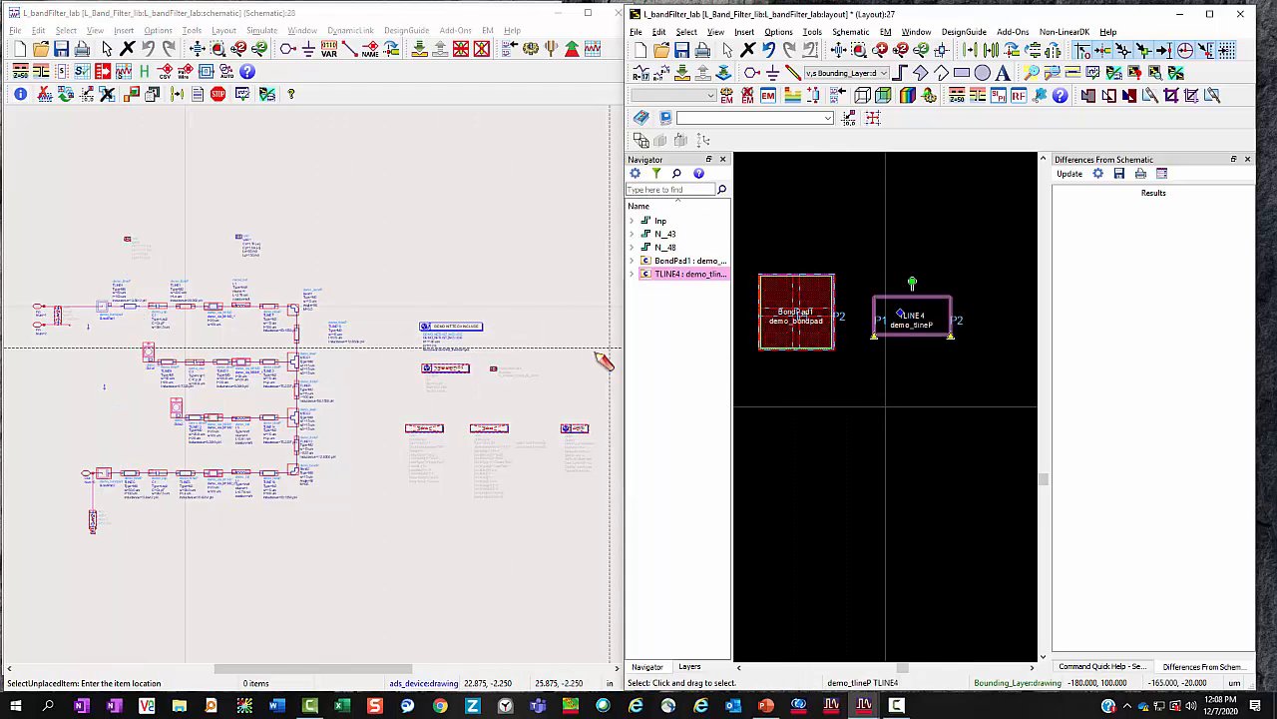
left_click(167, 317)
left_click(1000, 339)
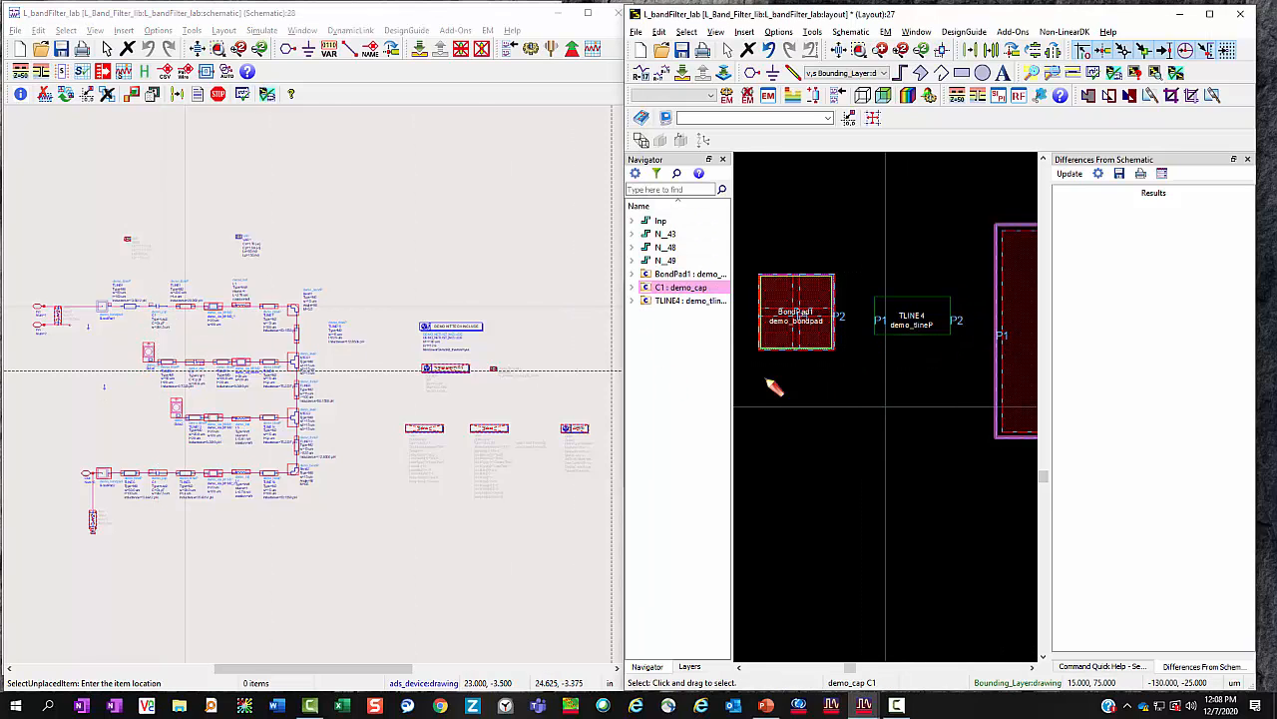
Continue the first layout row after C1 with TLINE1, the M1M2 via and inductor L1 from the schematic.
left_click(185, 320)
scroll(975, 416, "down", 3)
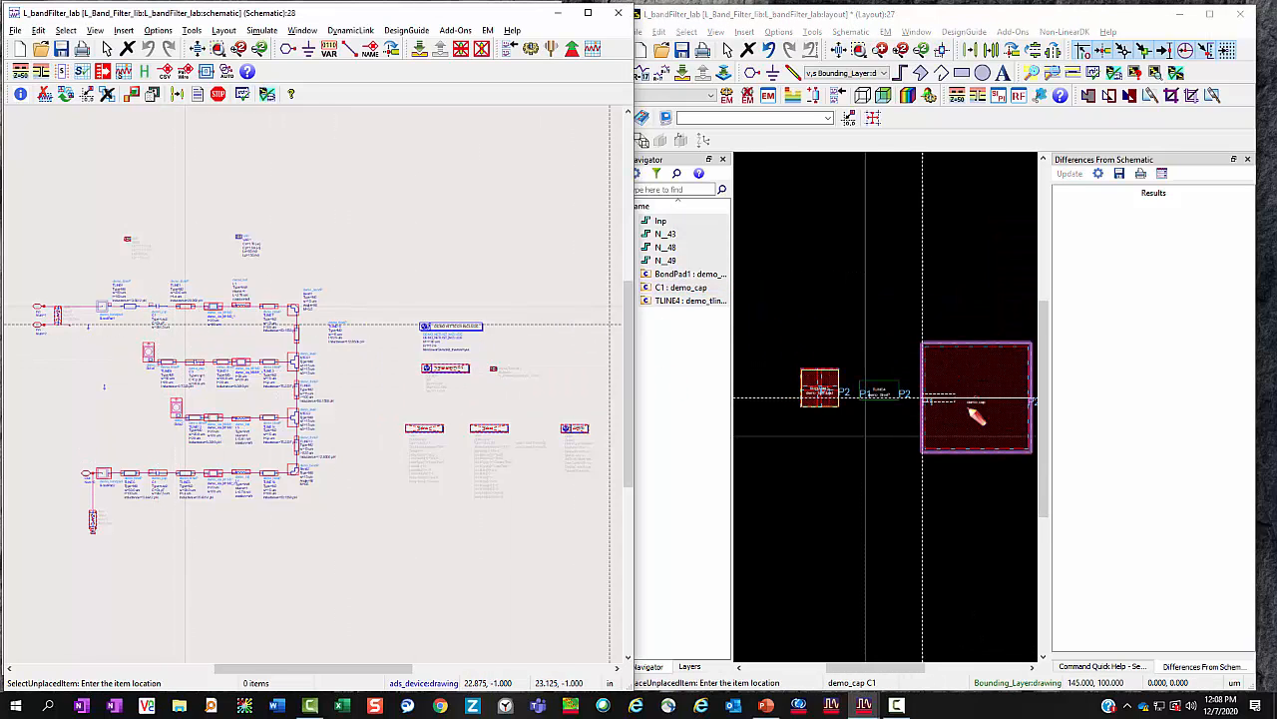
left_click(998, 404)
left_click(296, 341)
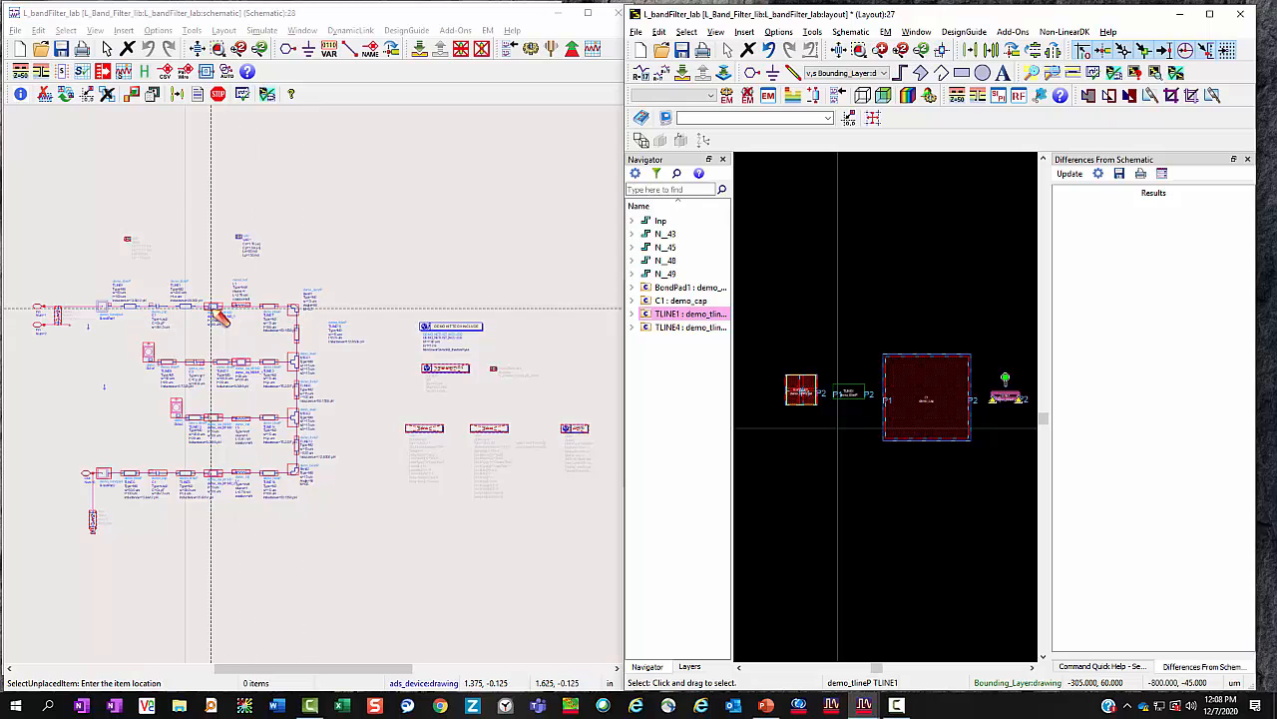
scroll(936, 363, "down", 2)
left_click(965, 412)
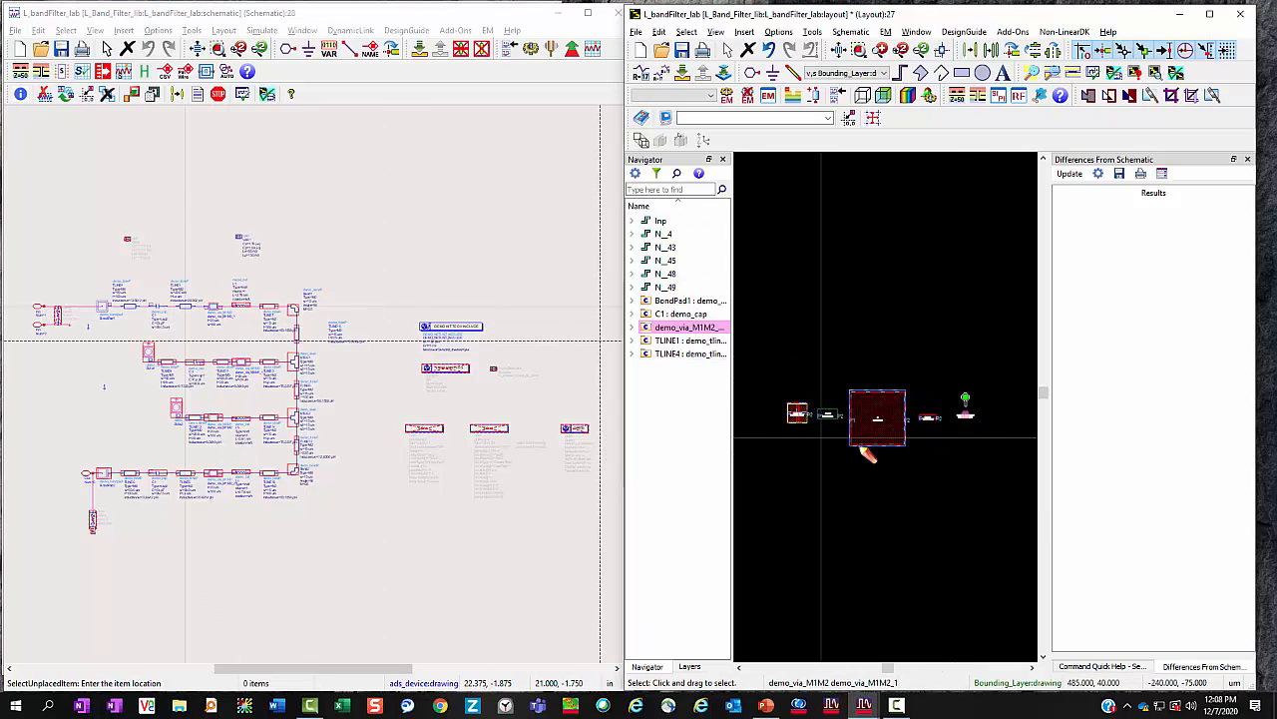
left_click(213, 306)
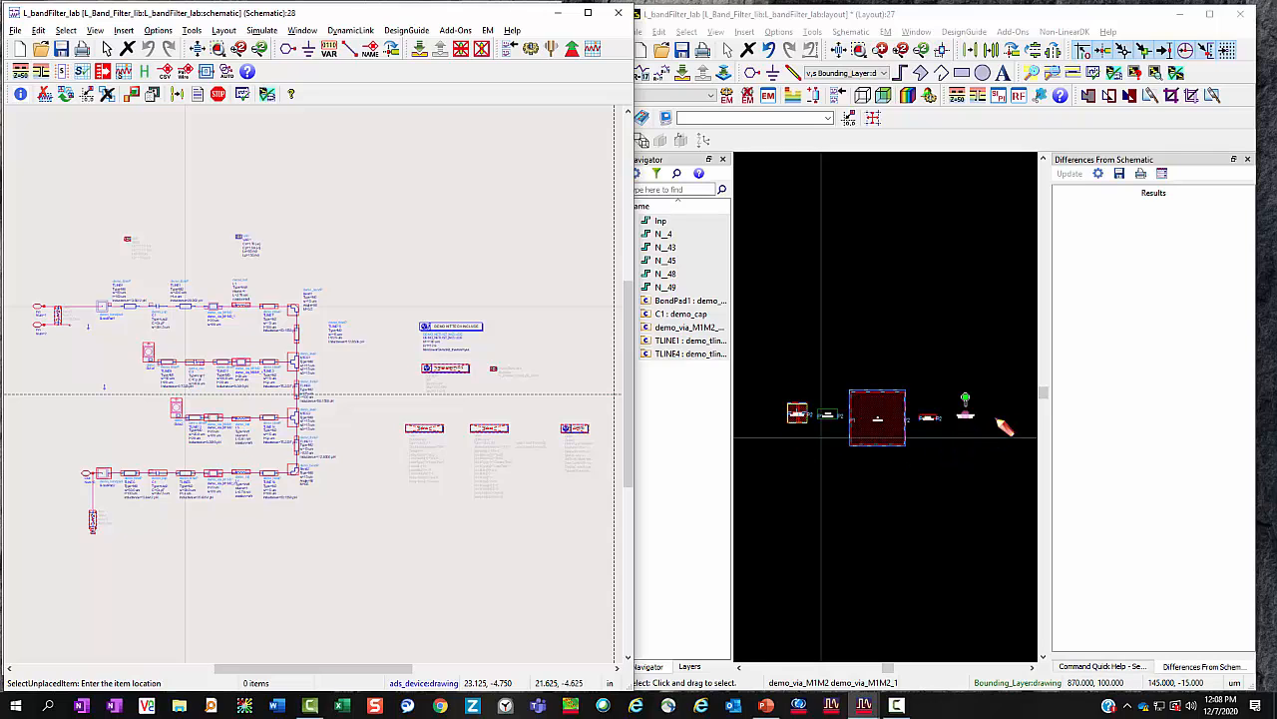
left_click(236, 304)
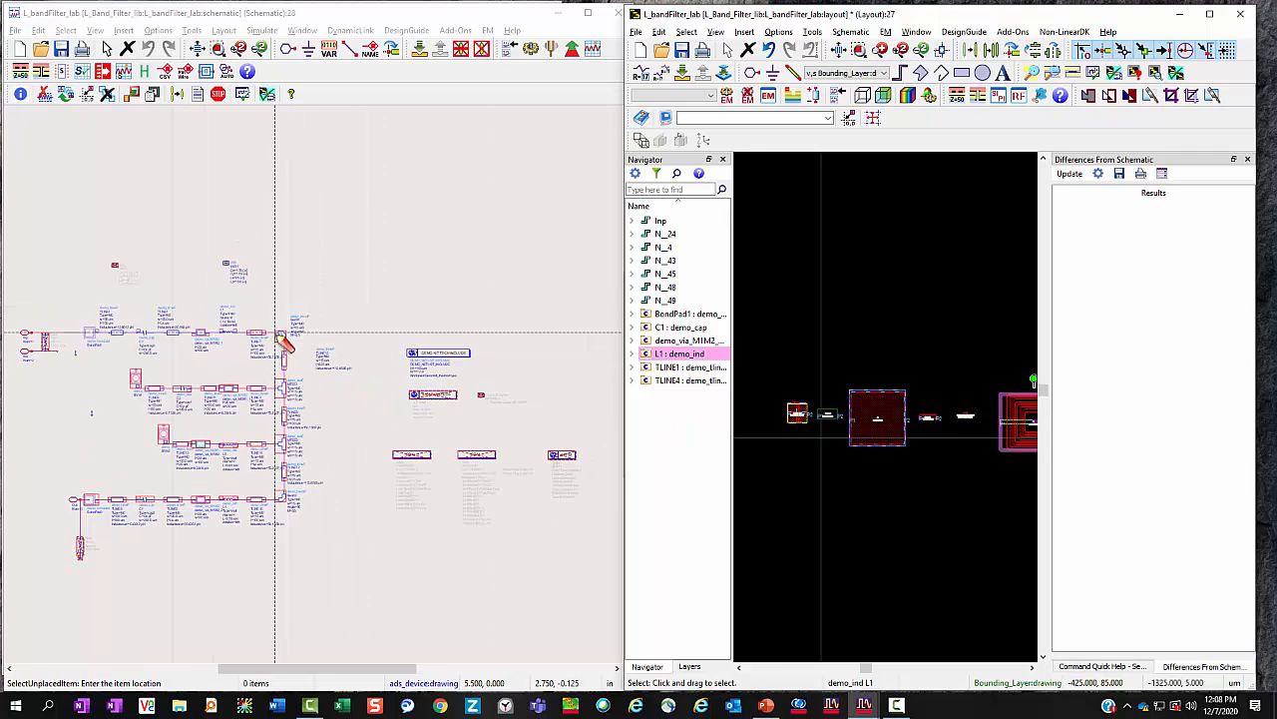
Place TLINE7 and Bend1 at the end of the first row, with TLINE15 and tee MTEE1 running down below the bend.
left_click(277, 343)
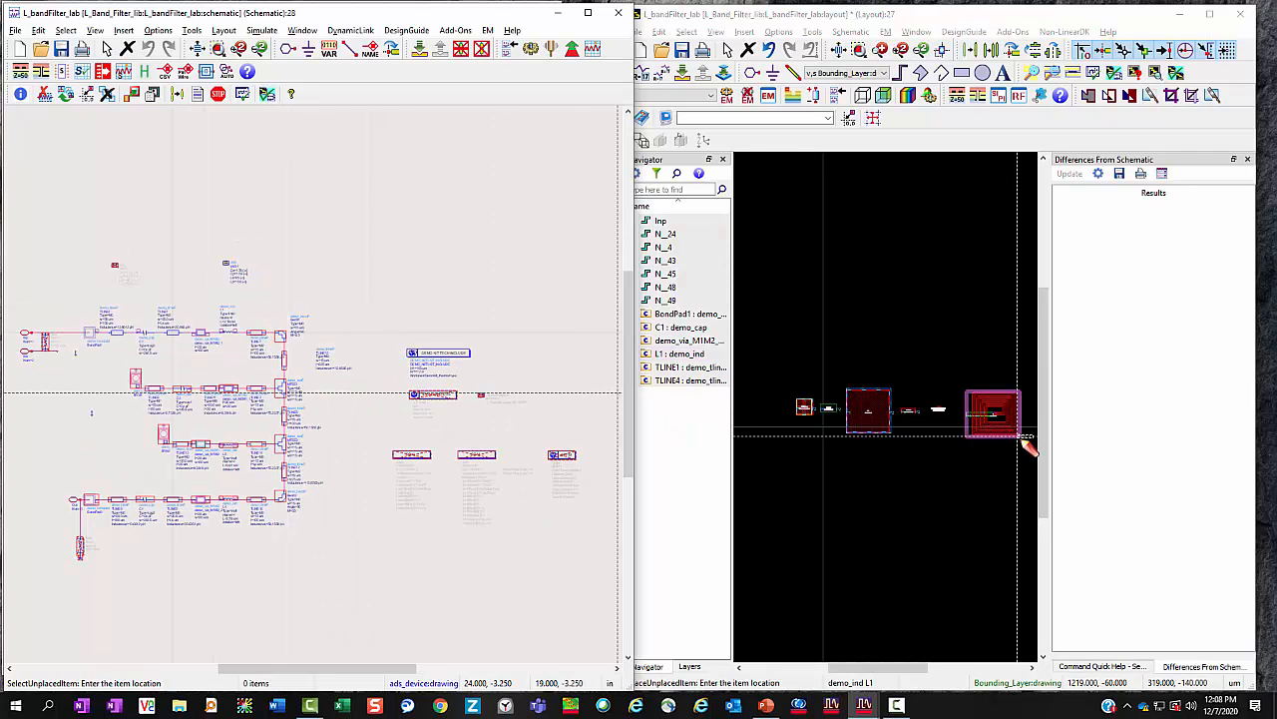
left_click(1028, 432)
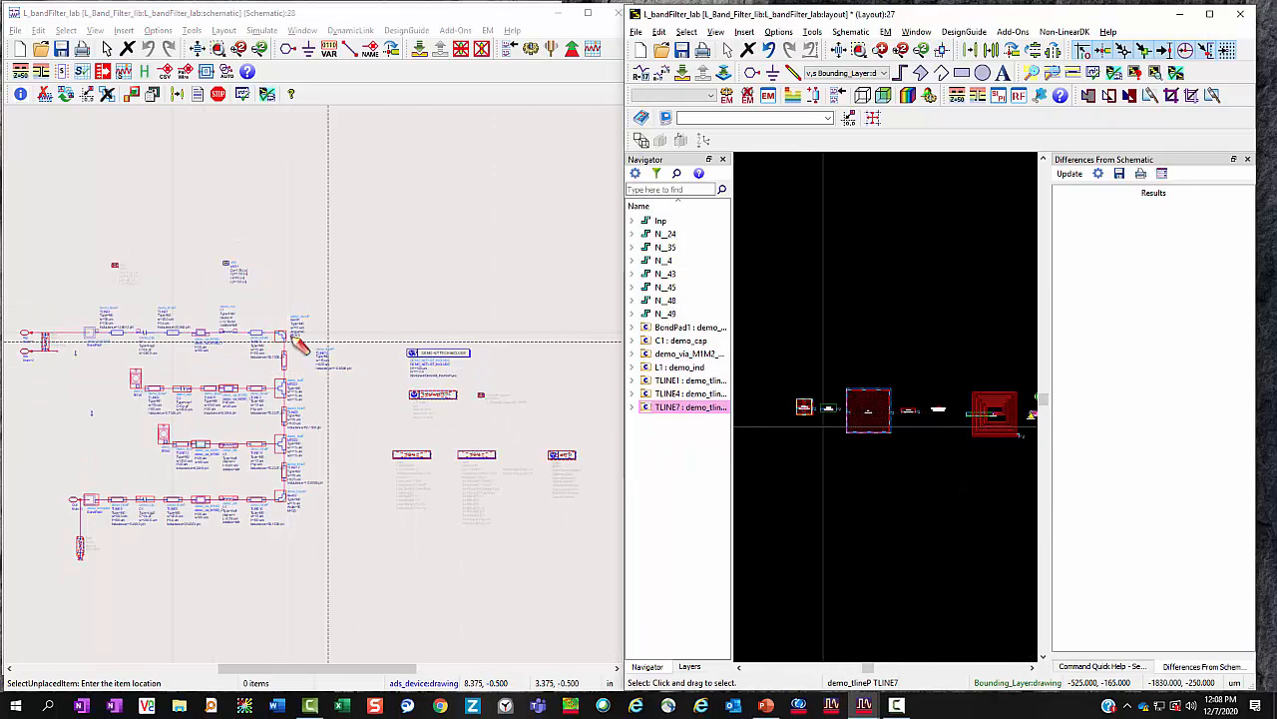
left_click_drag(932, 448, 916, 454)
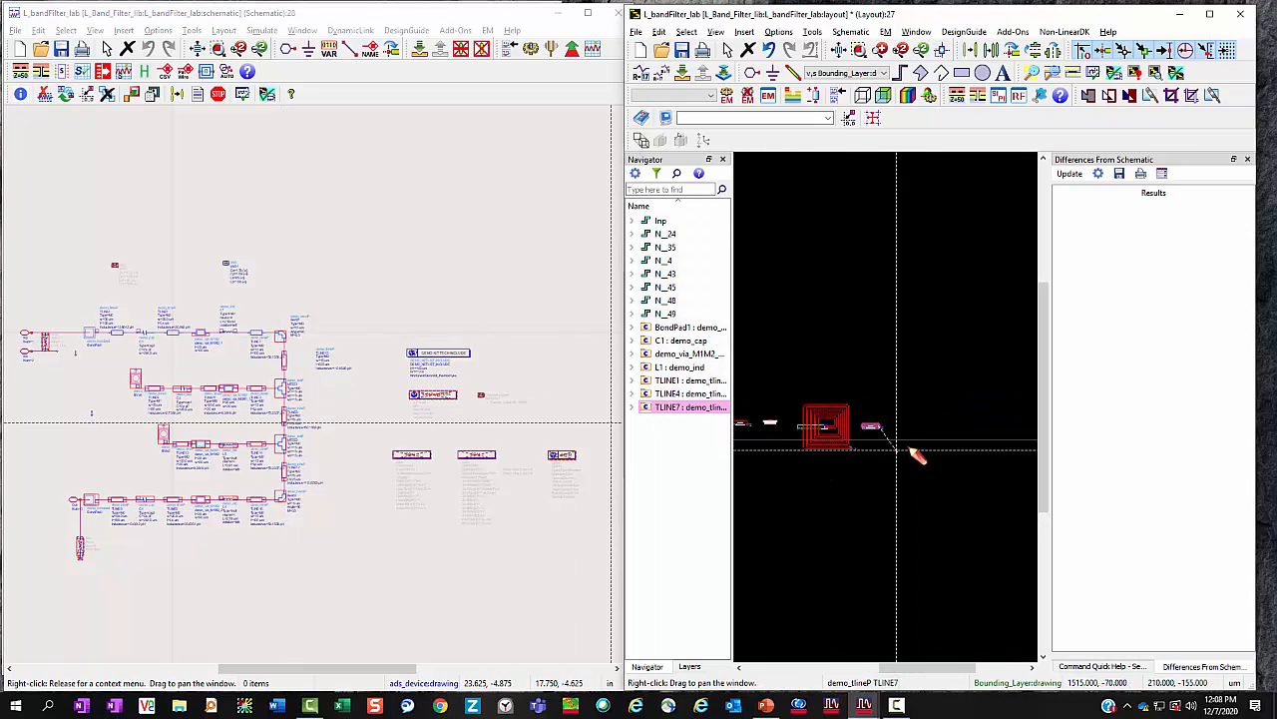
left_click(915, 431)
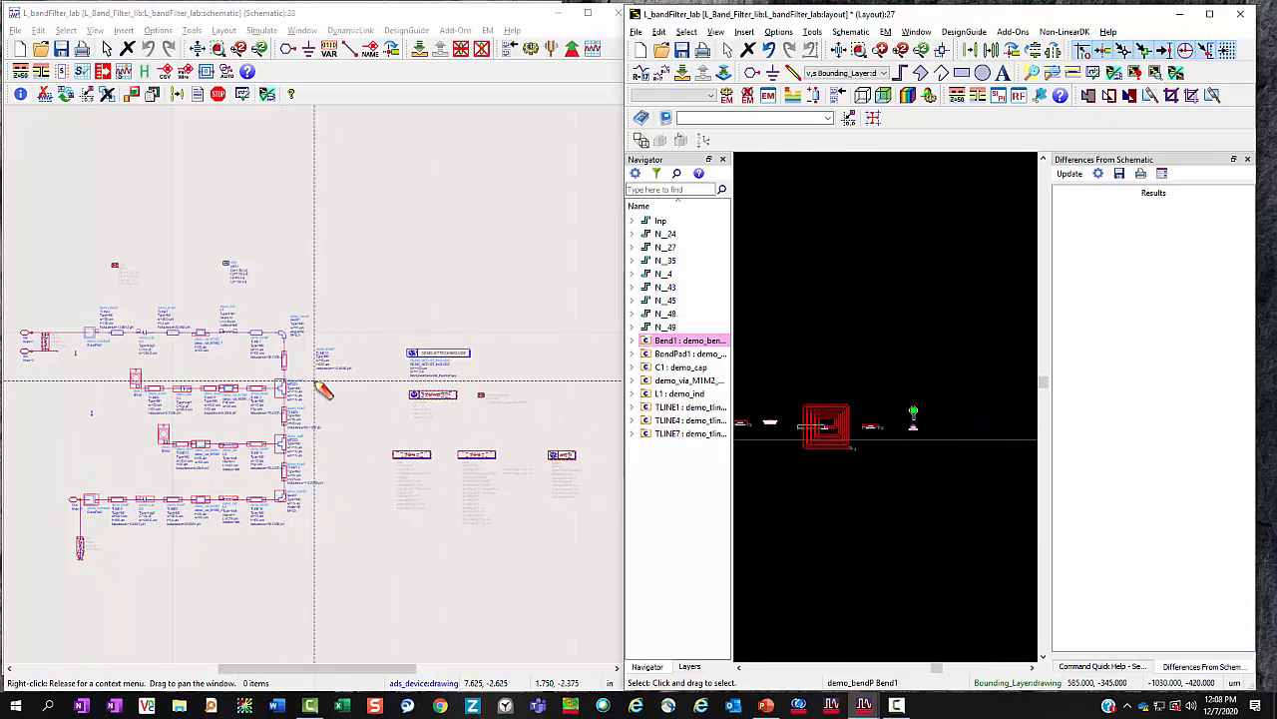
left_click(293, 426)
left_click(918, 439)
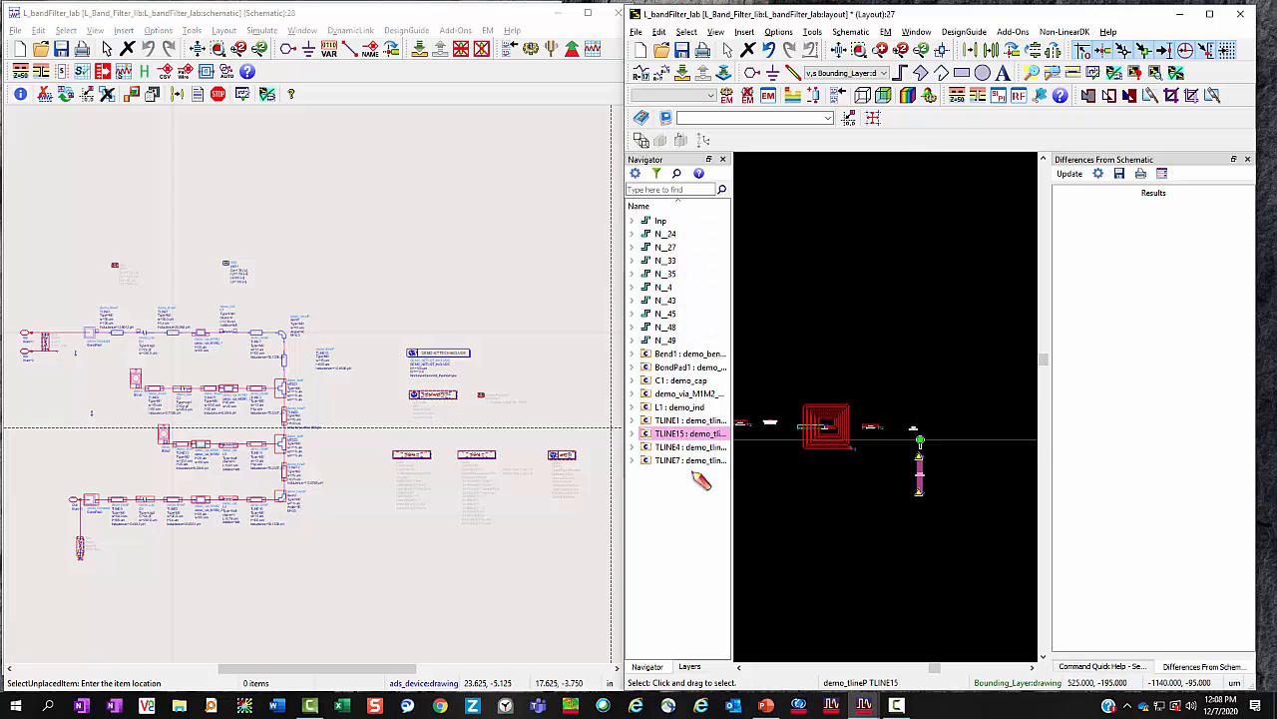
left_click(294, 388)
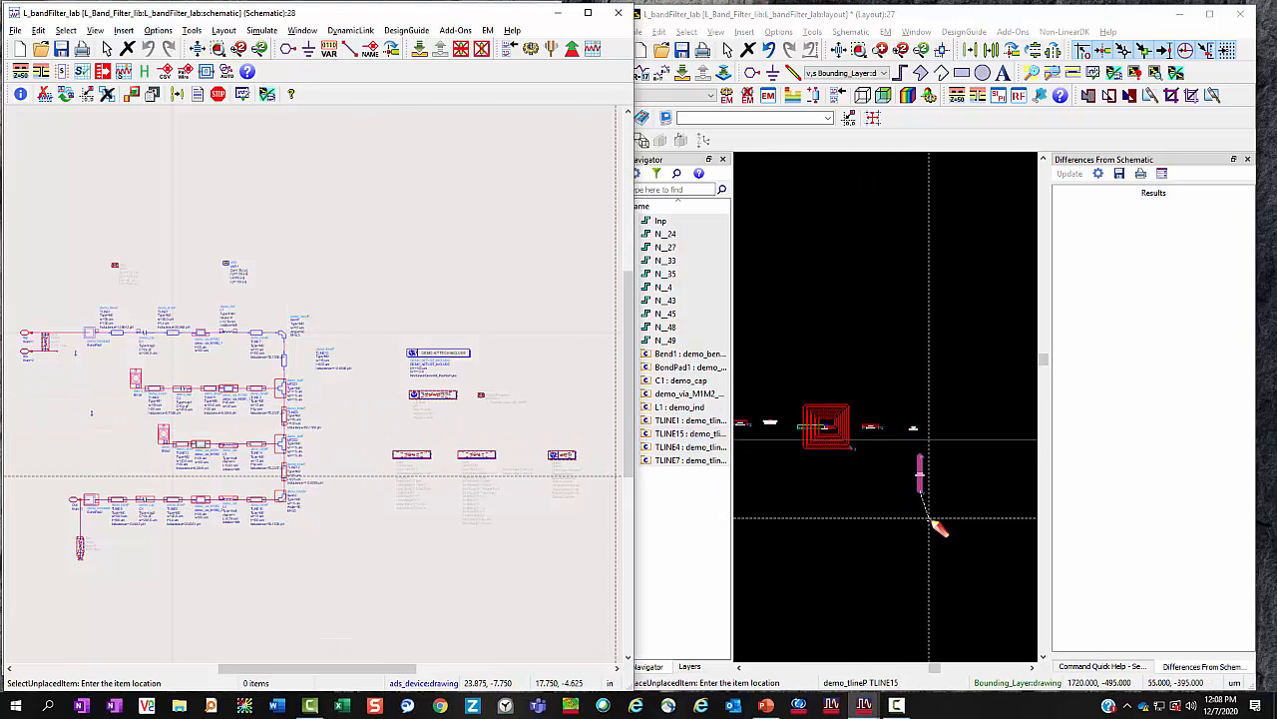
left_click(929, 517)
Place the second branch outward from tee MTEE1: TLINE3, the adjoining via, TLINE11 and capacitor C3.
left_click(266, 400)
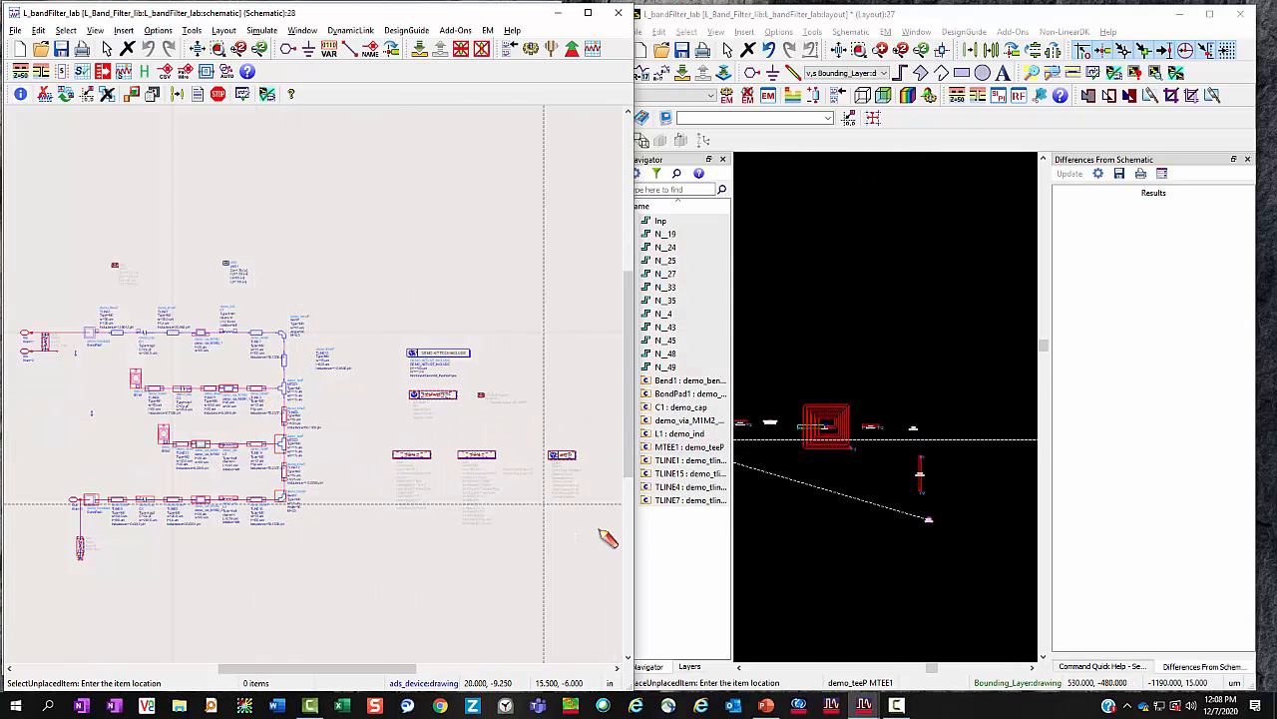
left_click(889, 517)
left_click(236, 396)
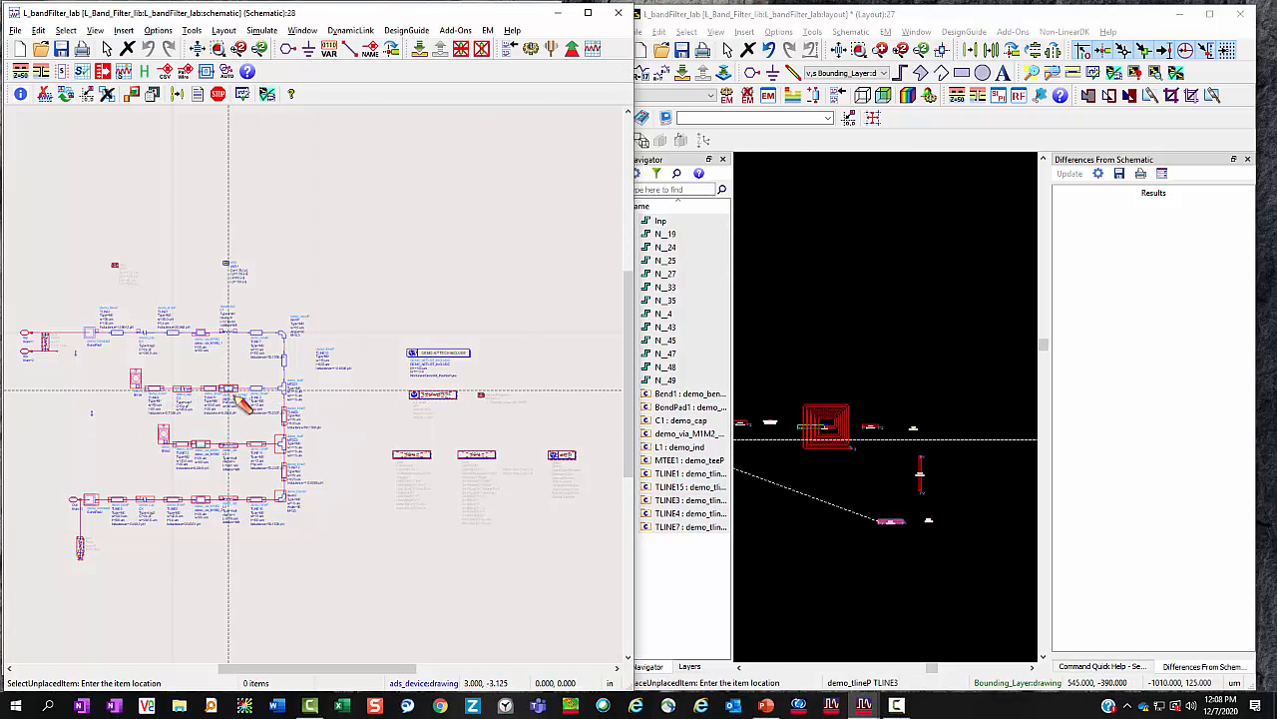
left_click(838, 512)
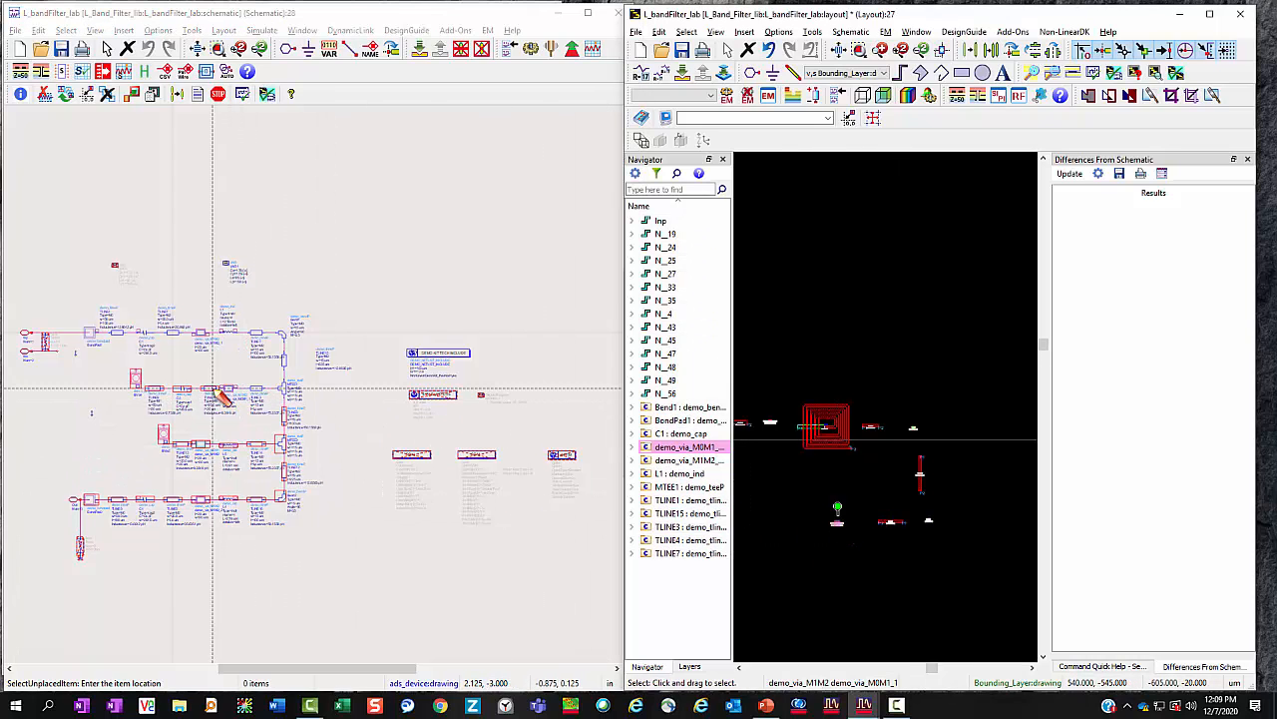
left_click(215, 499)
left_click(785, 508)
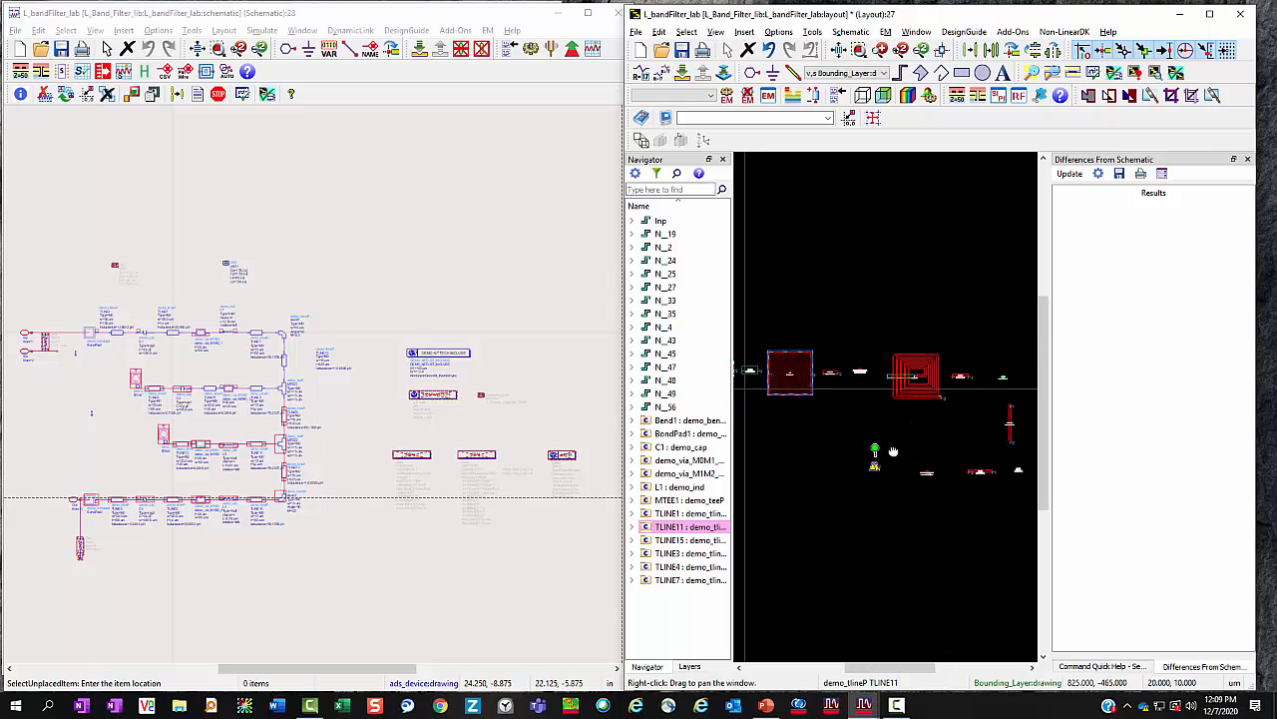
left_click(183, 391)
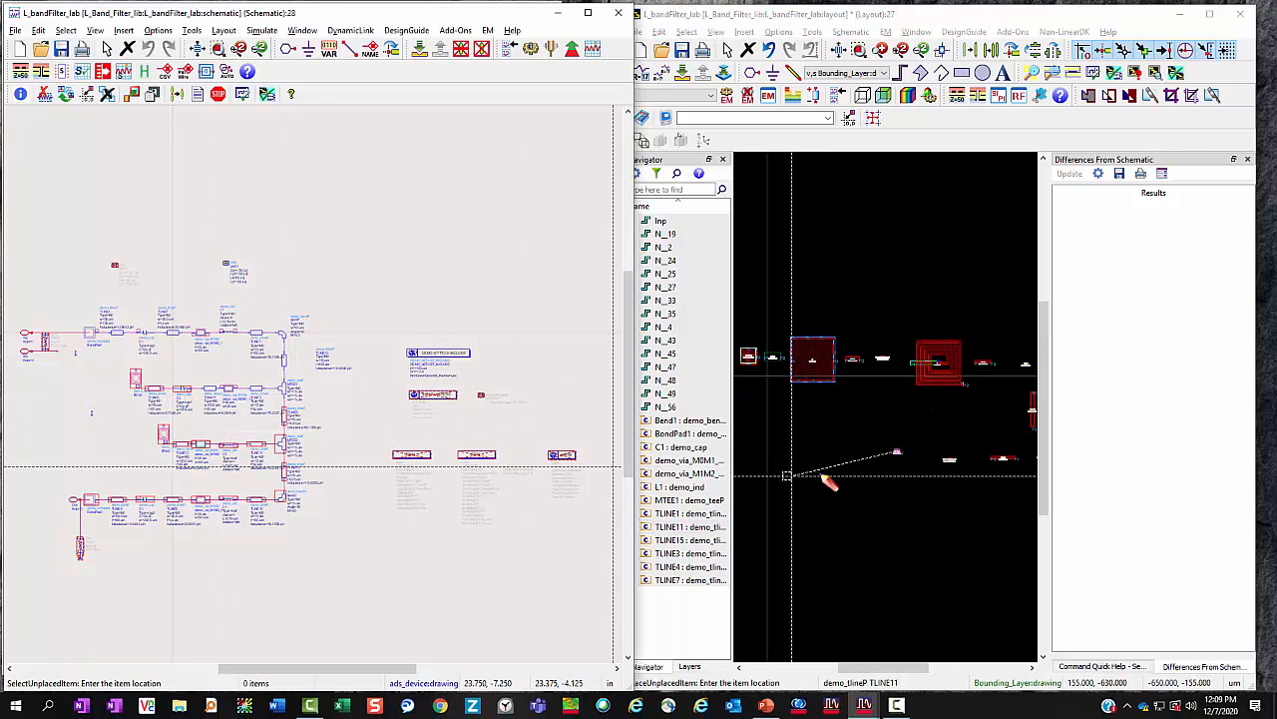
left_click(828, 481)
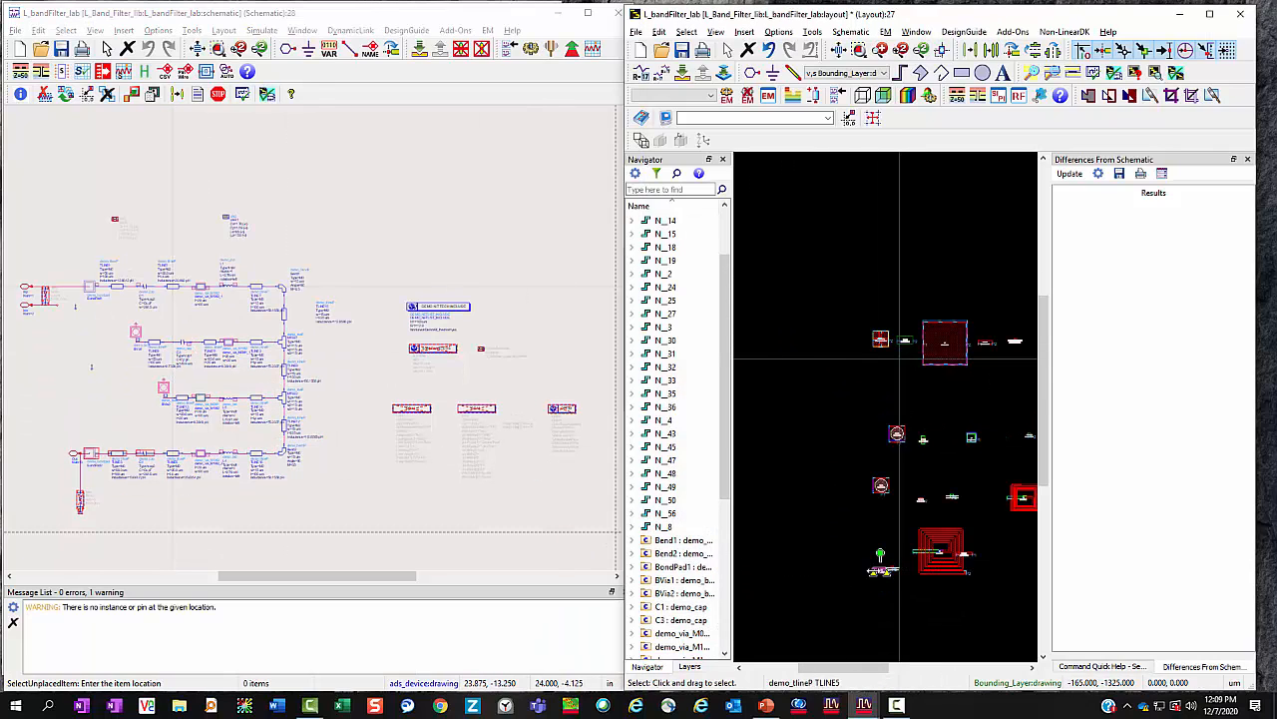
Place capacitor C4 and the transmission line between it and BondPad2 in the lowest layout branch.
left_click(156, 456)
left_click(861, 573)
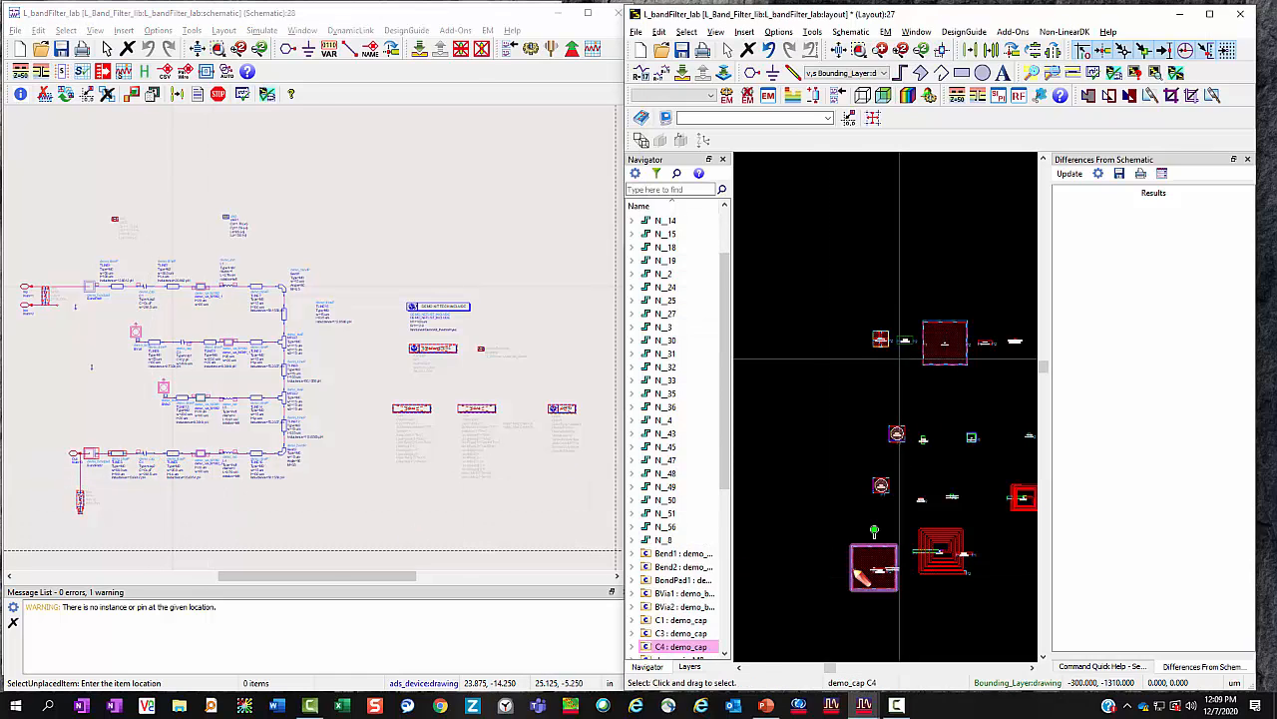
left_click(119, 455)
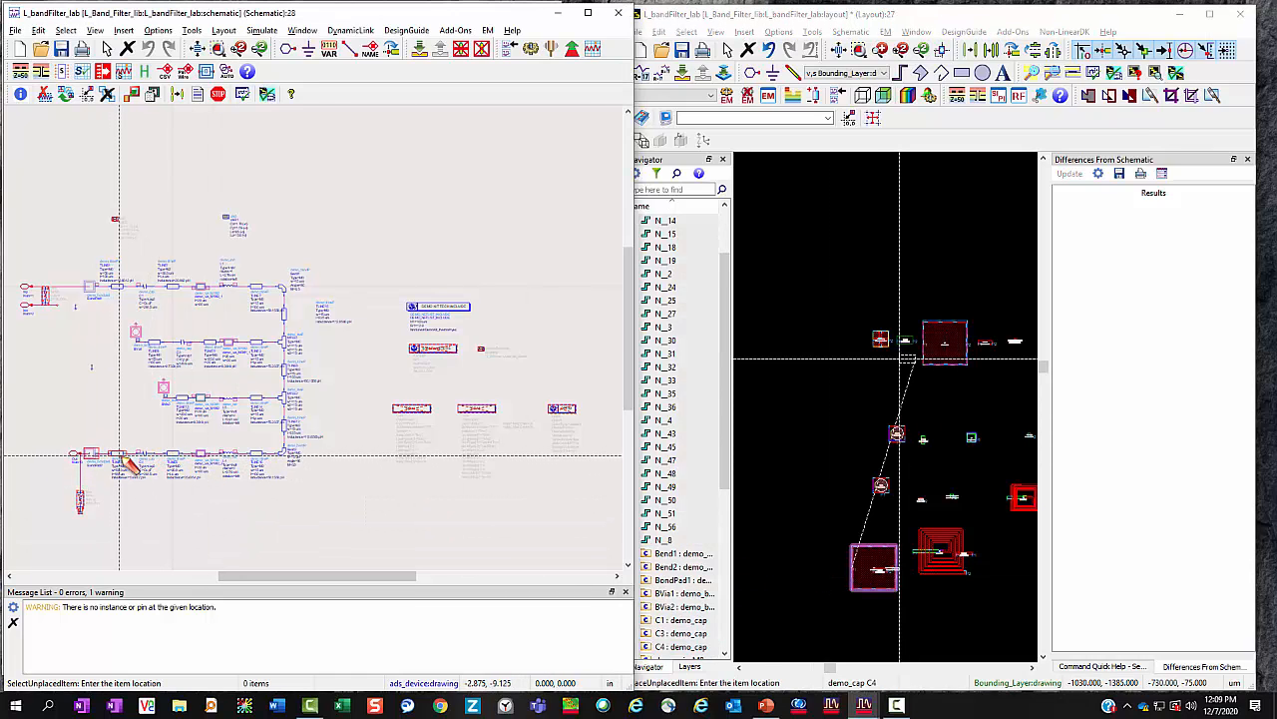
left_click(822, 567)
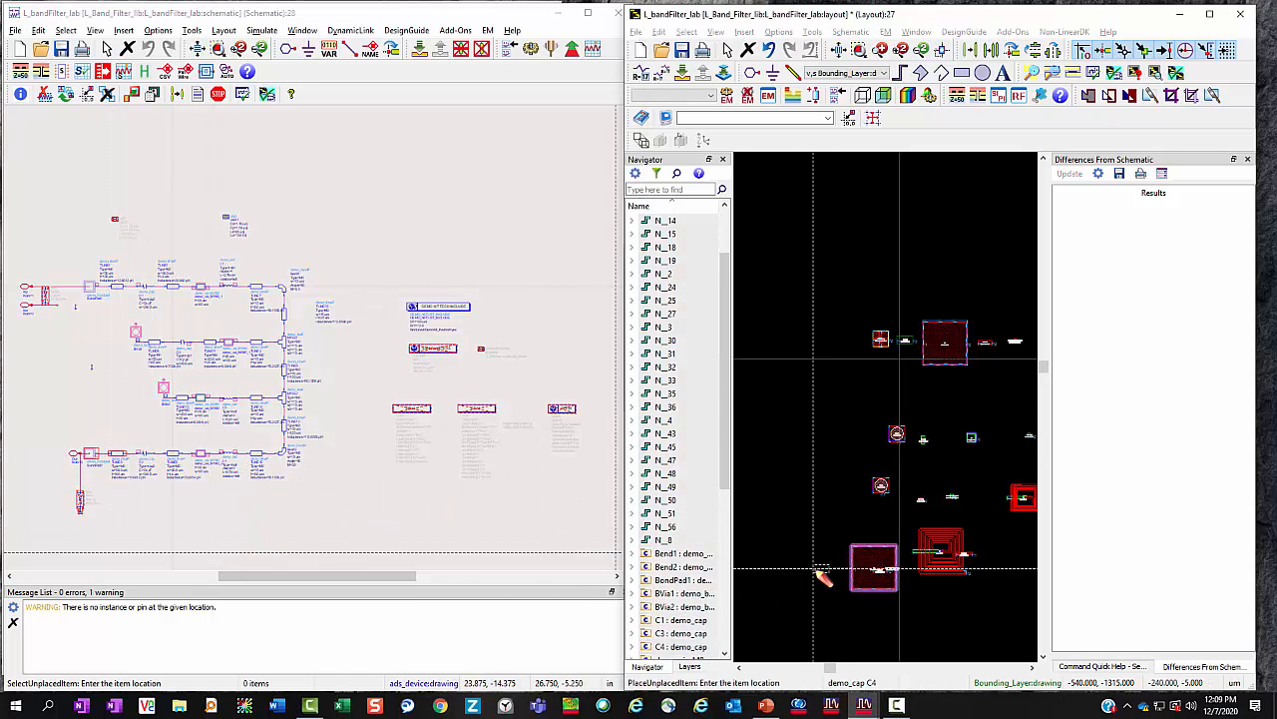
Place BondPad2 and the Out pin from the schematic at the outer end of the lowest layout branch.
left_click(92, 462)
left_click(776, 569)
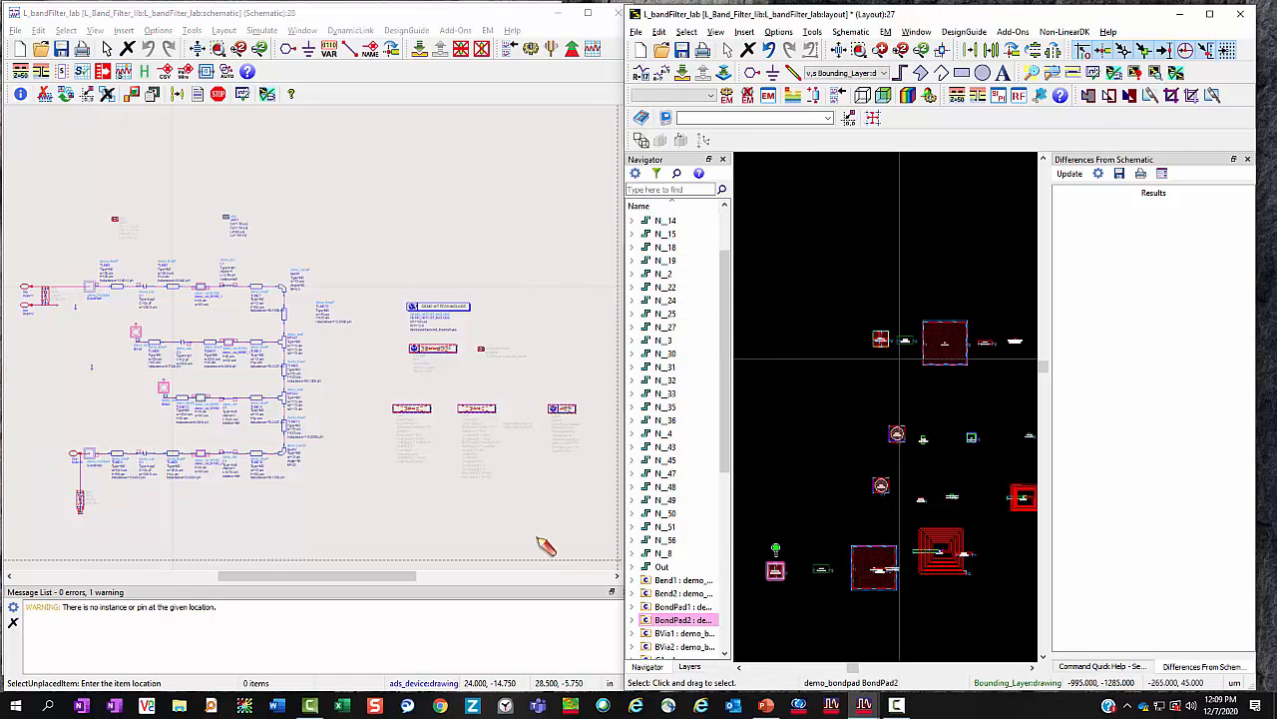
left_click(77, 458)
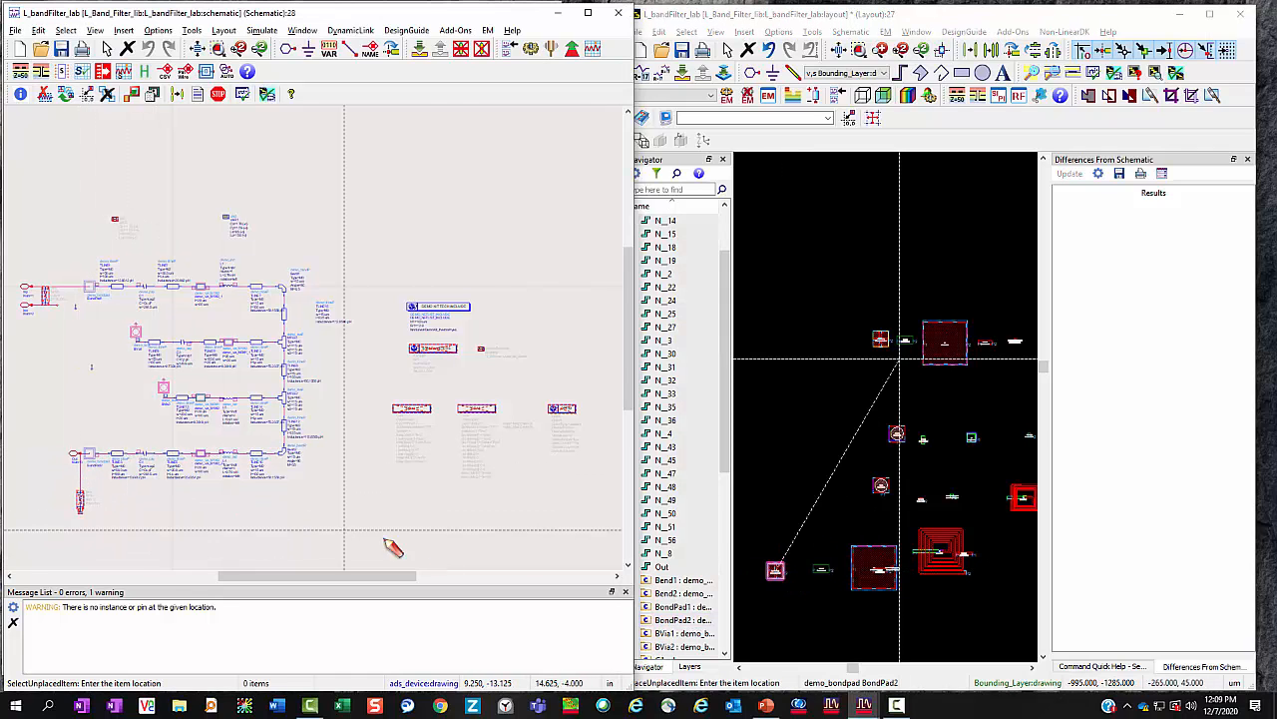
left_click(741, 570)
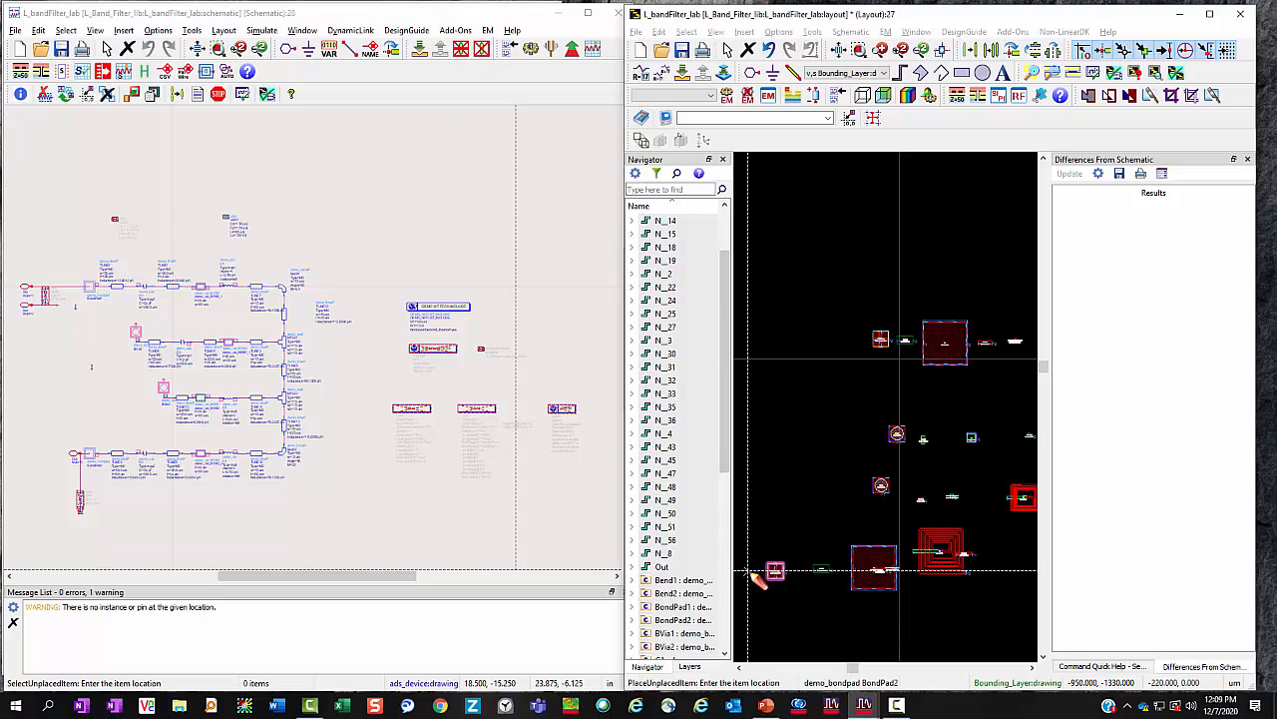
Place the Inn pin beside the second branch and the Inp pin before BondPad1 in the first row.
left_click(24, 305)
left_click(784, 430)
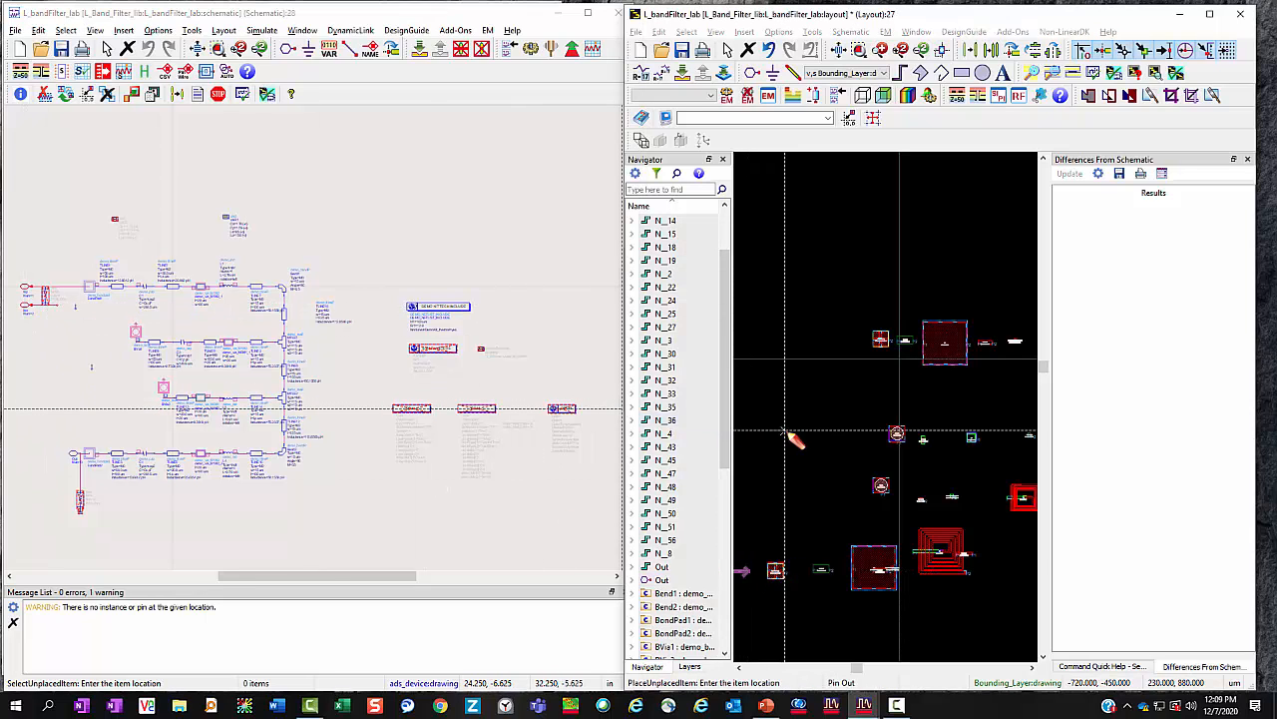
left_click(785, 431)
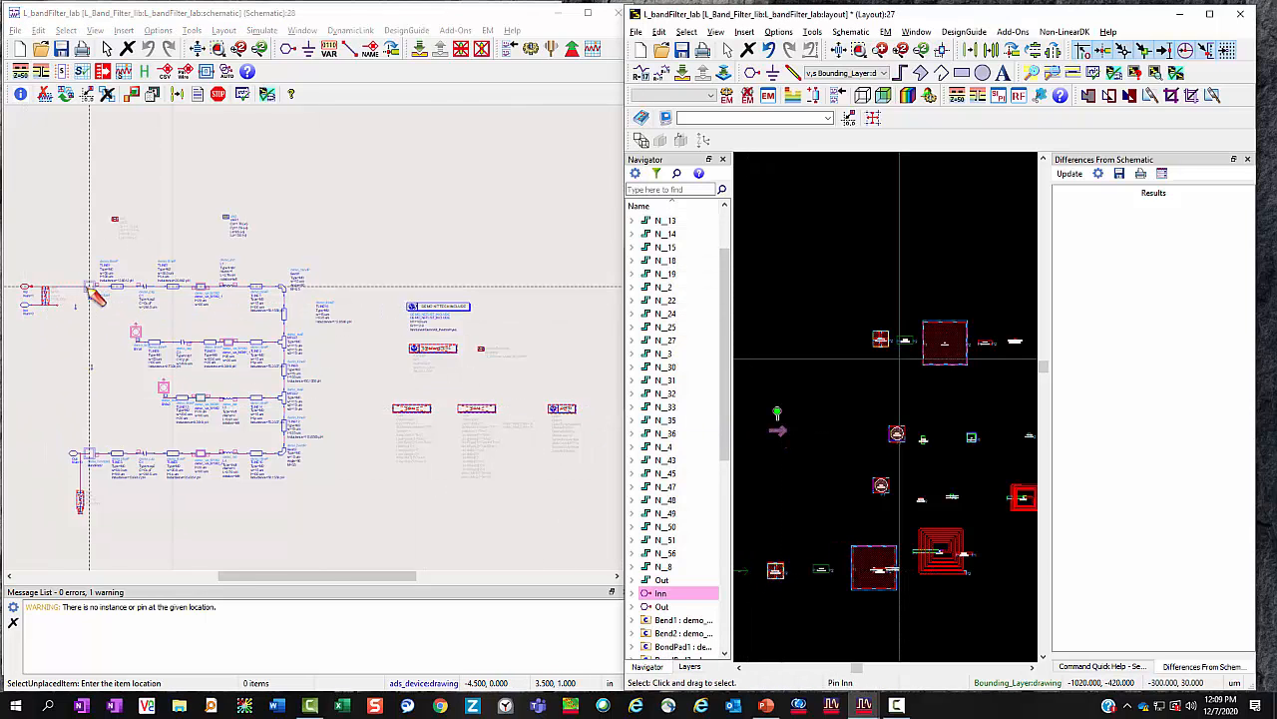
left_click(788, 329)
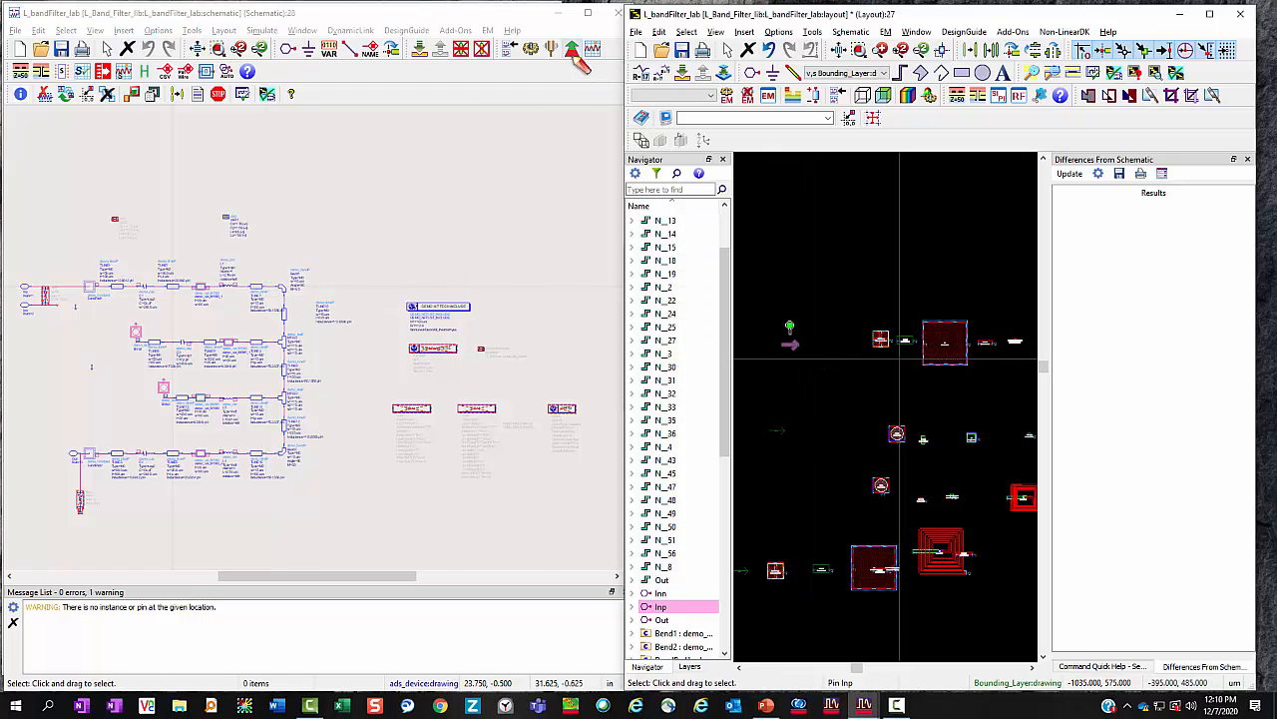
Minimize the schematic window and maximize the layout window.
left_click(558, 13)
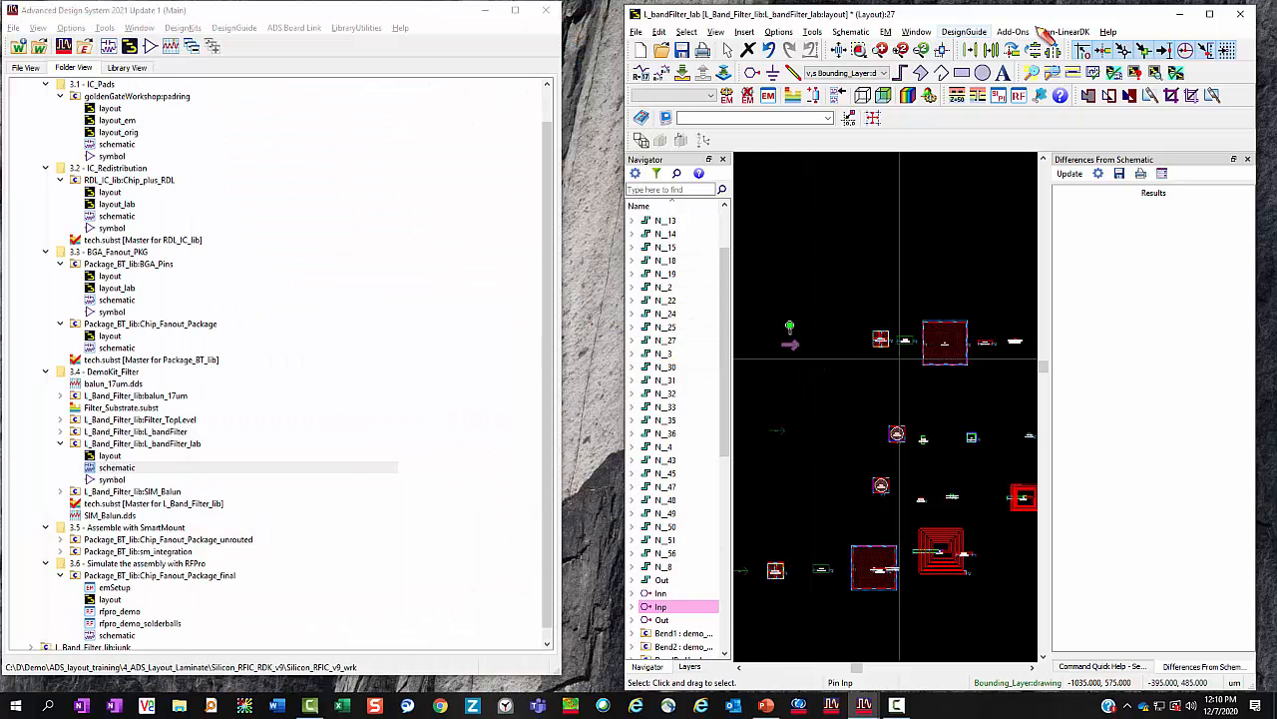
left_click(1212, 13)
scroll(620, 391, "down", 2)
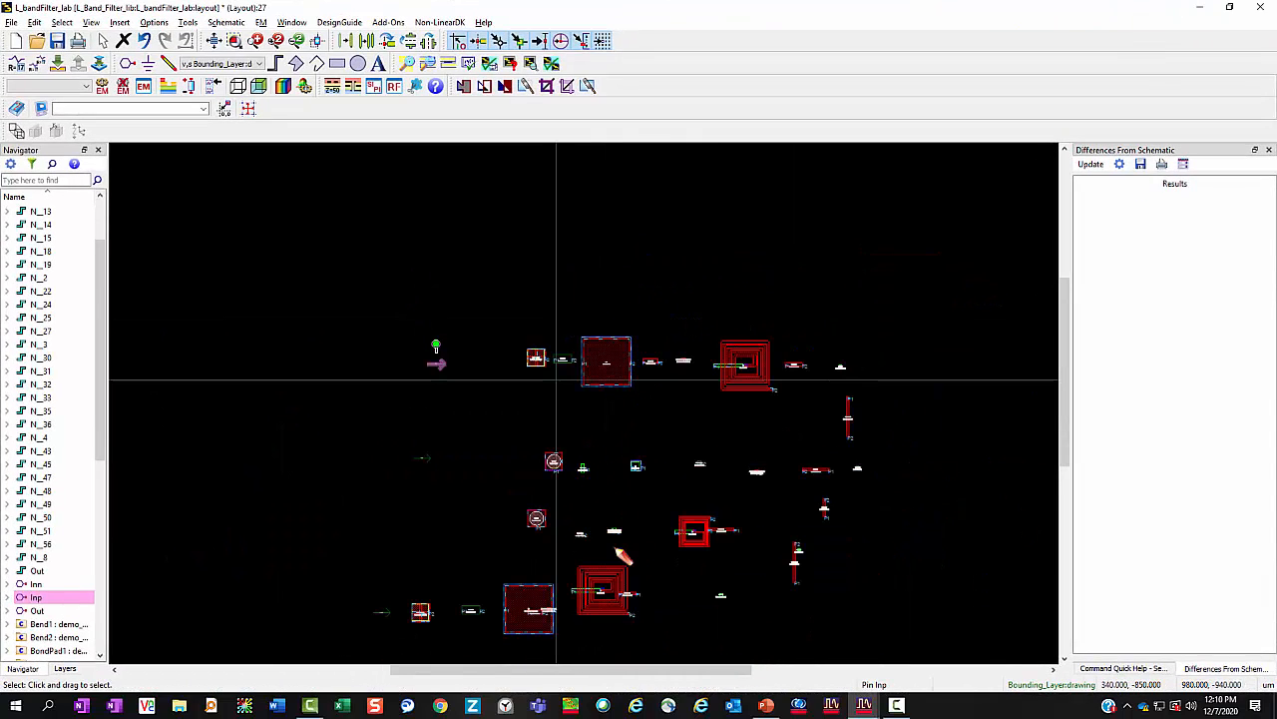
scroll(595, 465, "up", 1)
scroll(555, 393, "up", 1)
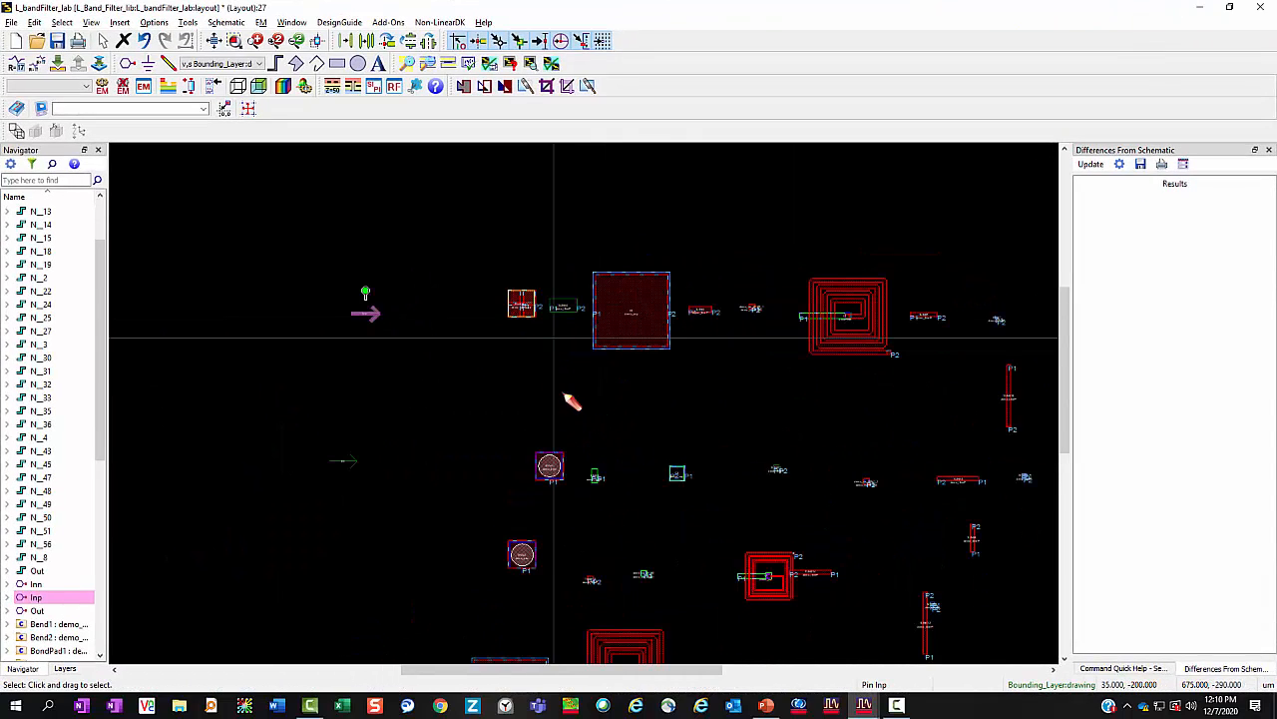
scroll(539, 355, "up", 1)
scroll(574, 384, "up", 2)
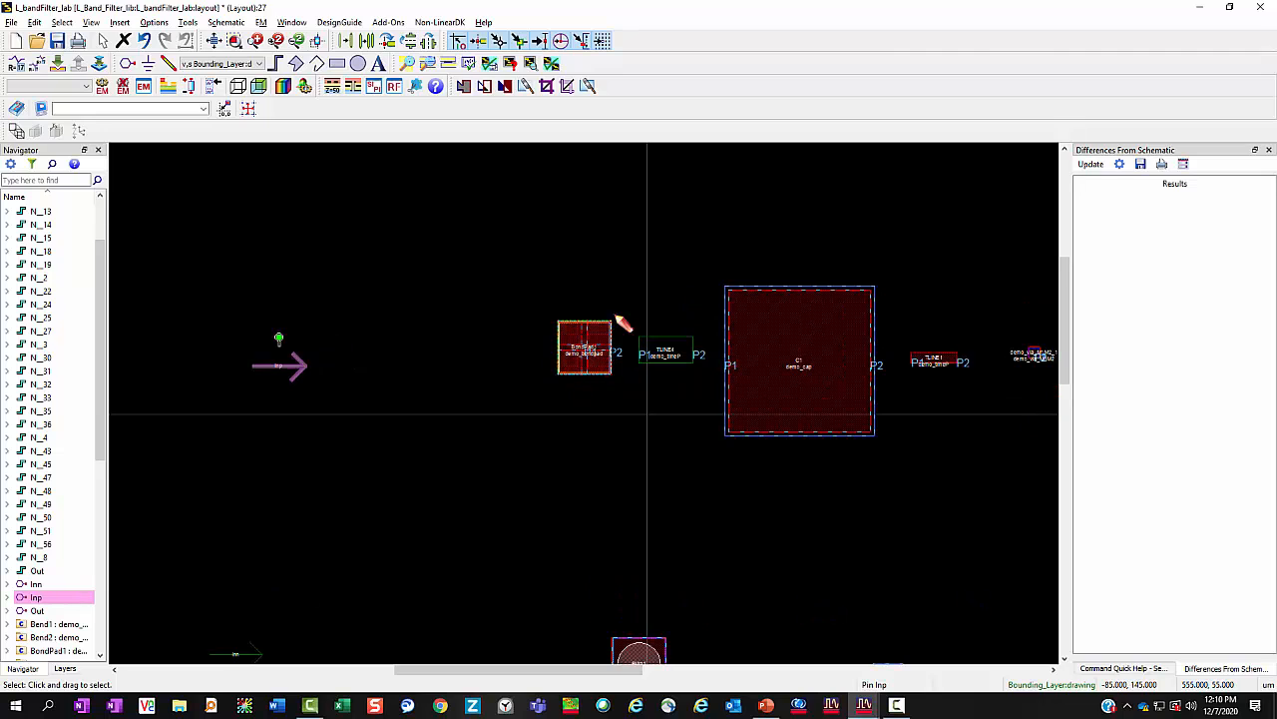
scroll(590, 359, "up", 1)
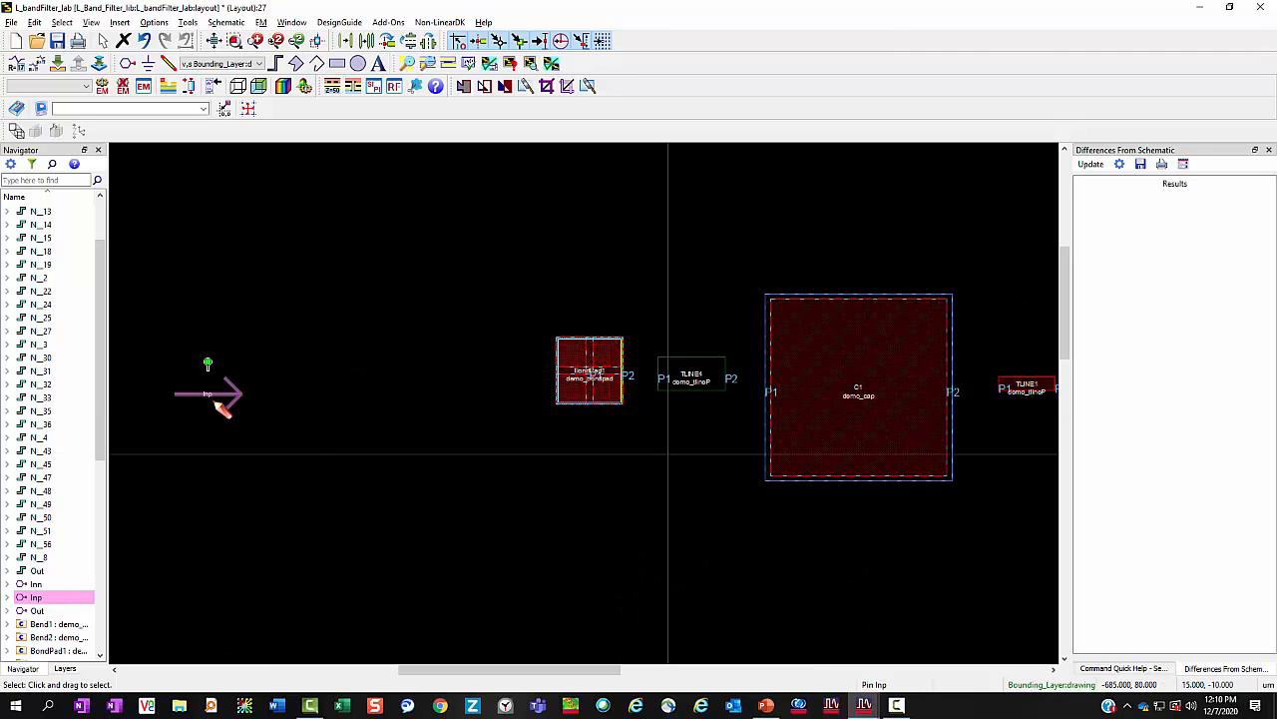
Turn on the display of flight lines in the layout connectivity options.
key("m")
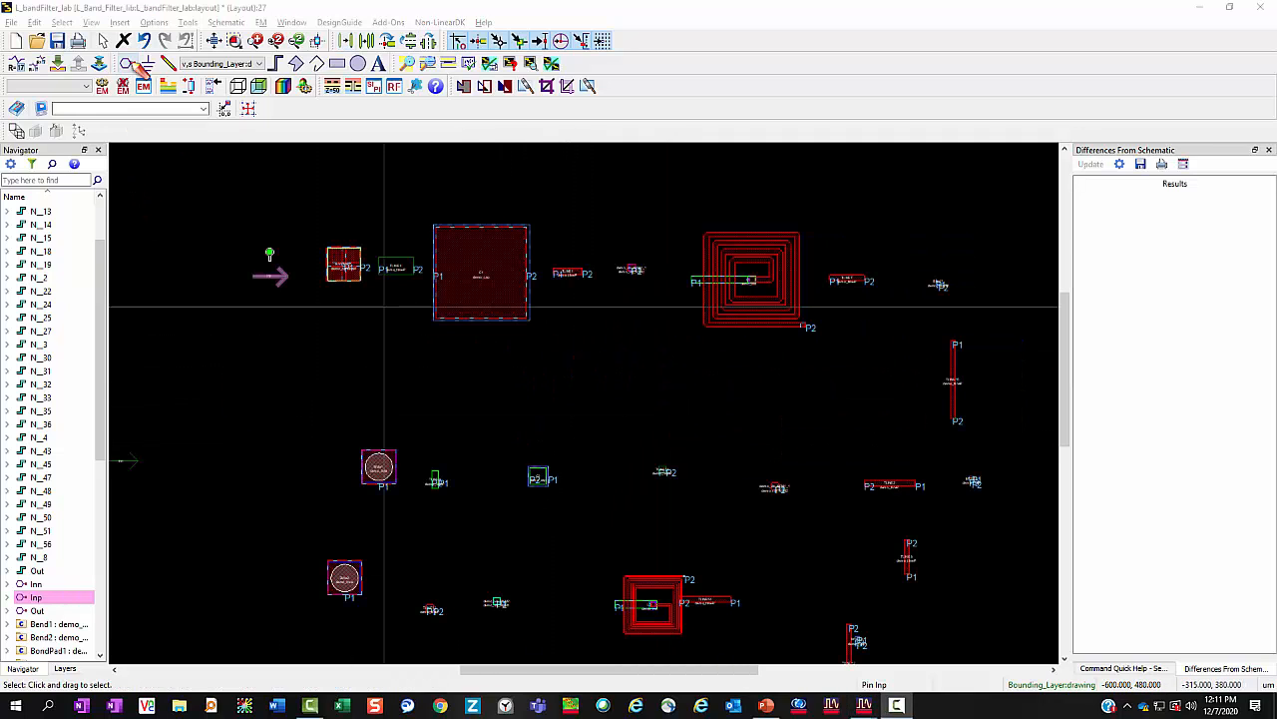
left_click(187, 22)
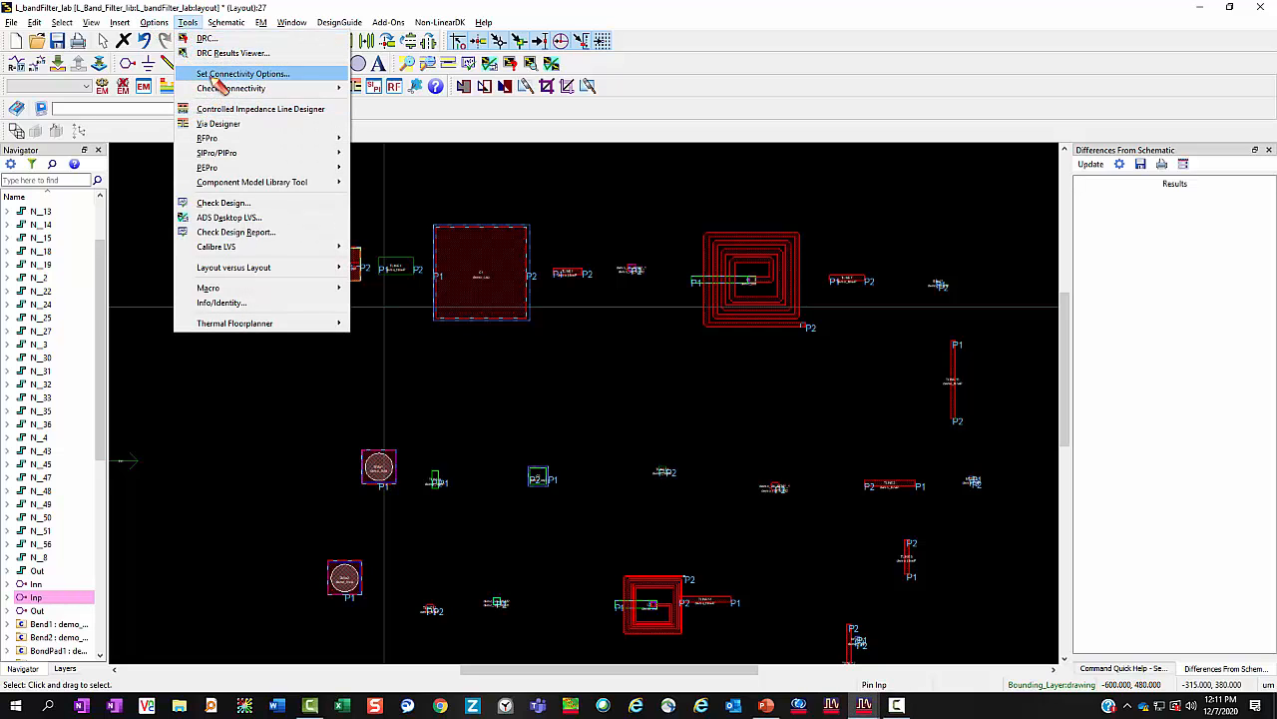
left_click(220, 75)
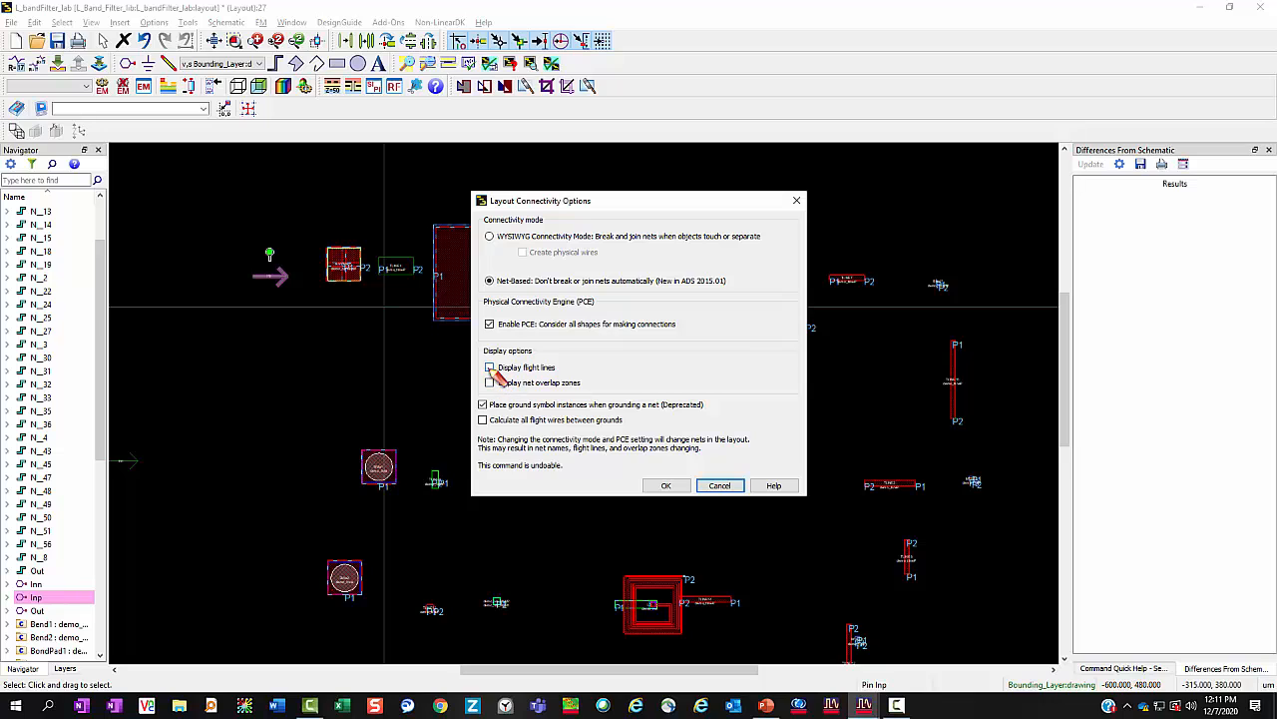
left_click(666, 486)
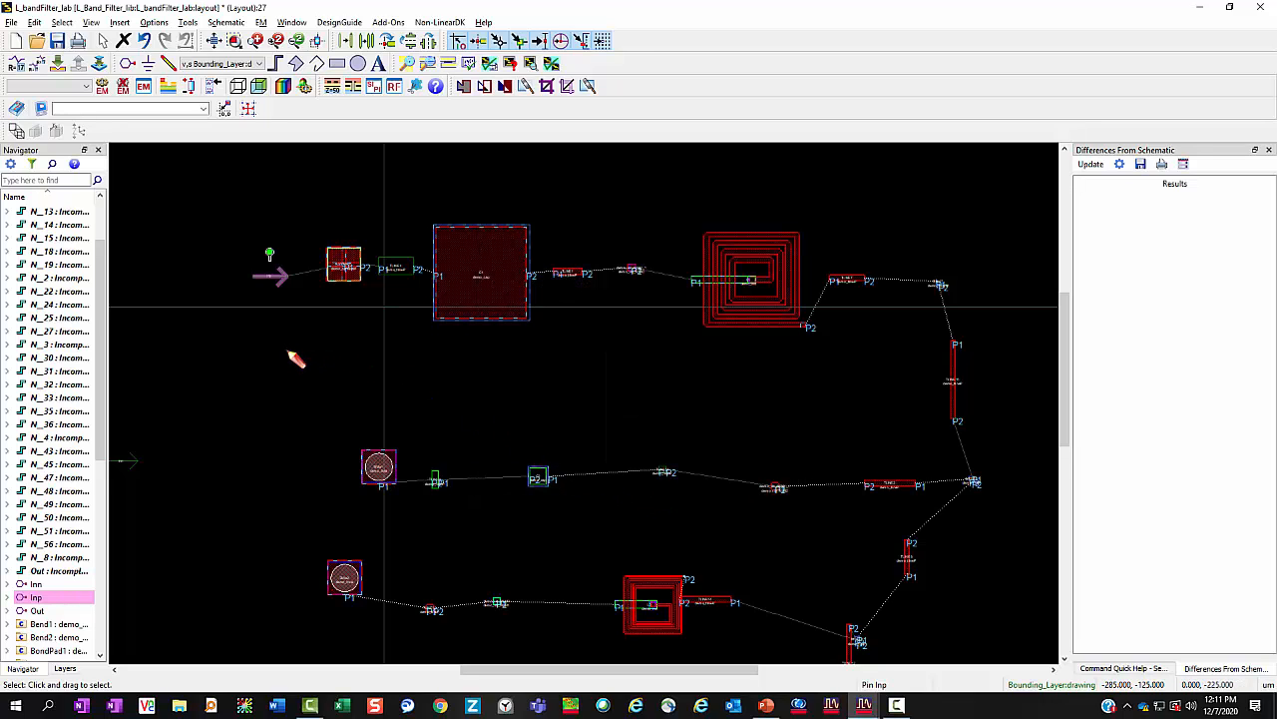
Move the Inp pin by its arrow tip onto pin P1 at the centre of BondPad1.
scroll(288, 286, "up", 2)
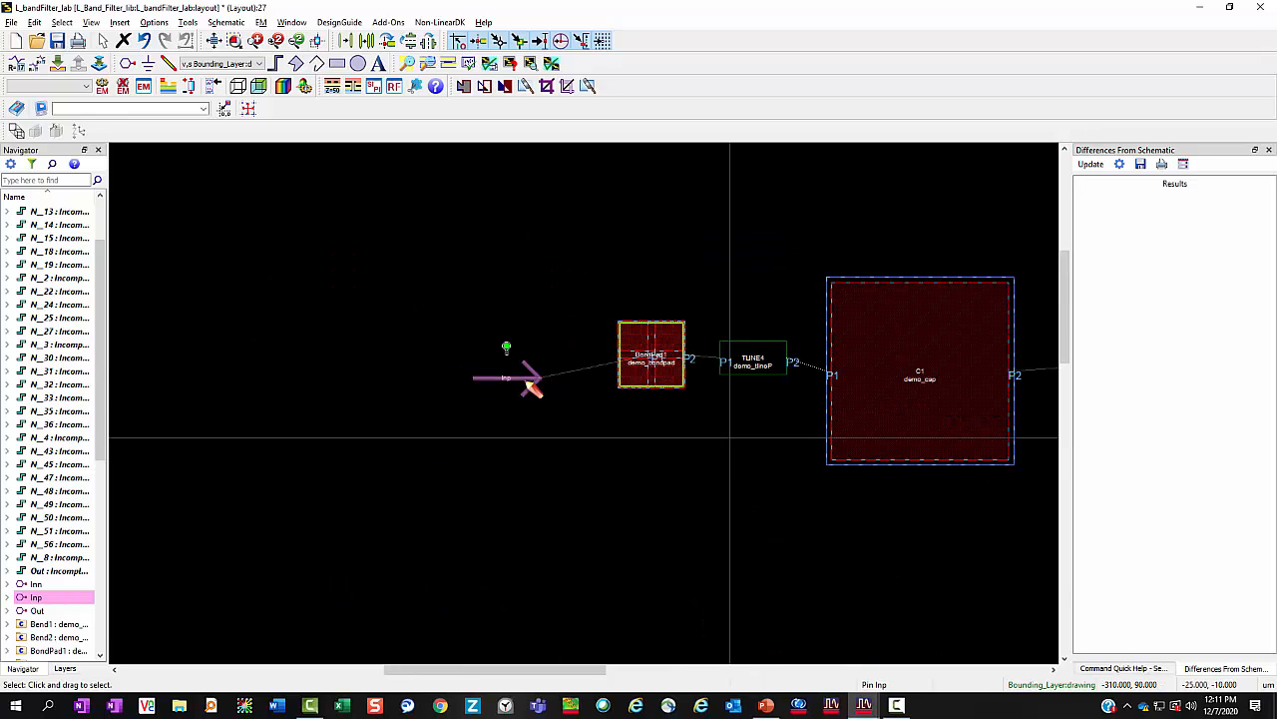
key("m")
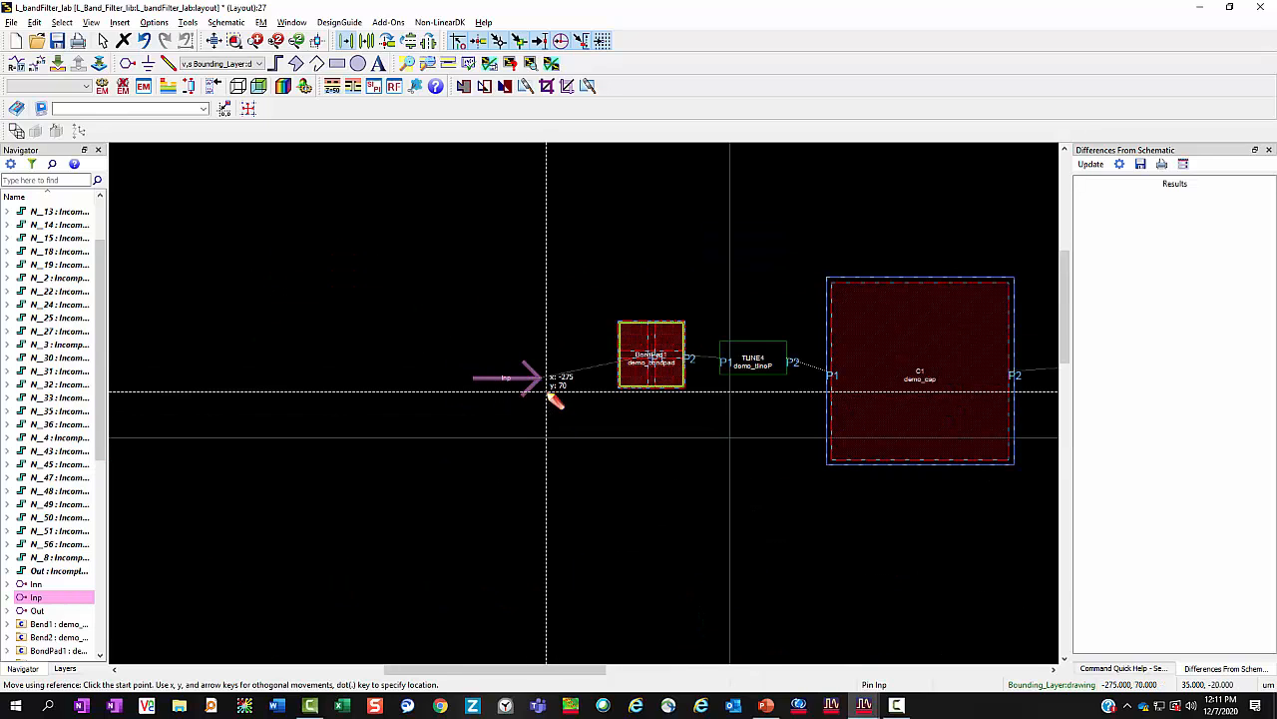
left_click(540, 379)
scroll(628, 387, "up", 4)
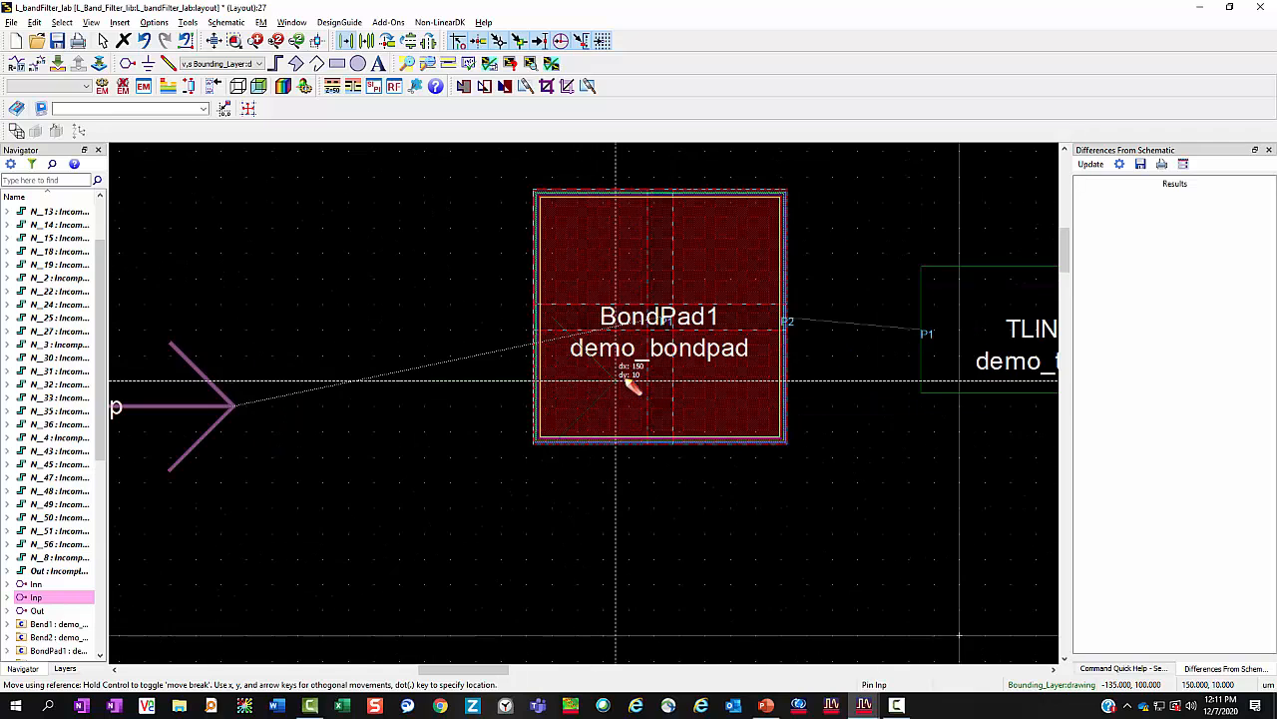
left_click(663, 318)
Move Inp and BondPad1 together, using the pad's centre as reference, onto pin P1 of TLINE4.
scroll(702, 393, "down", 1)
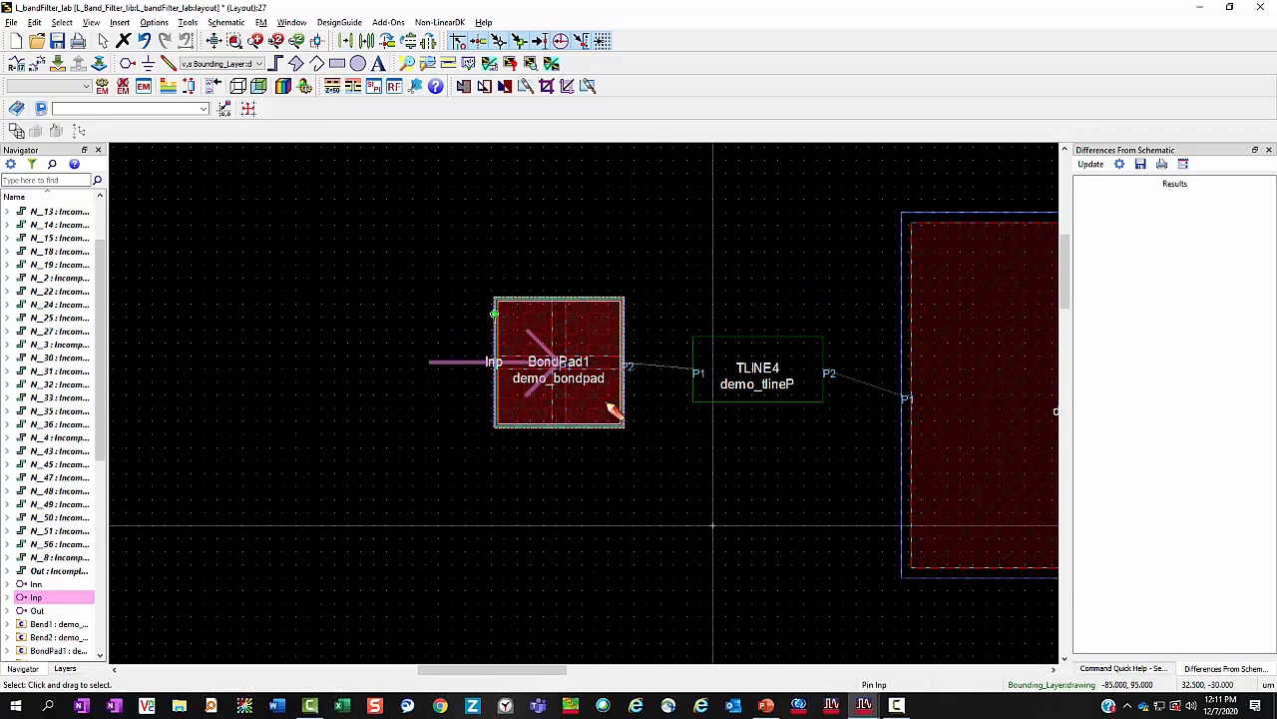
left_click_drag(386, 265, 662, 470)
key("m")
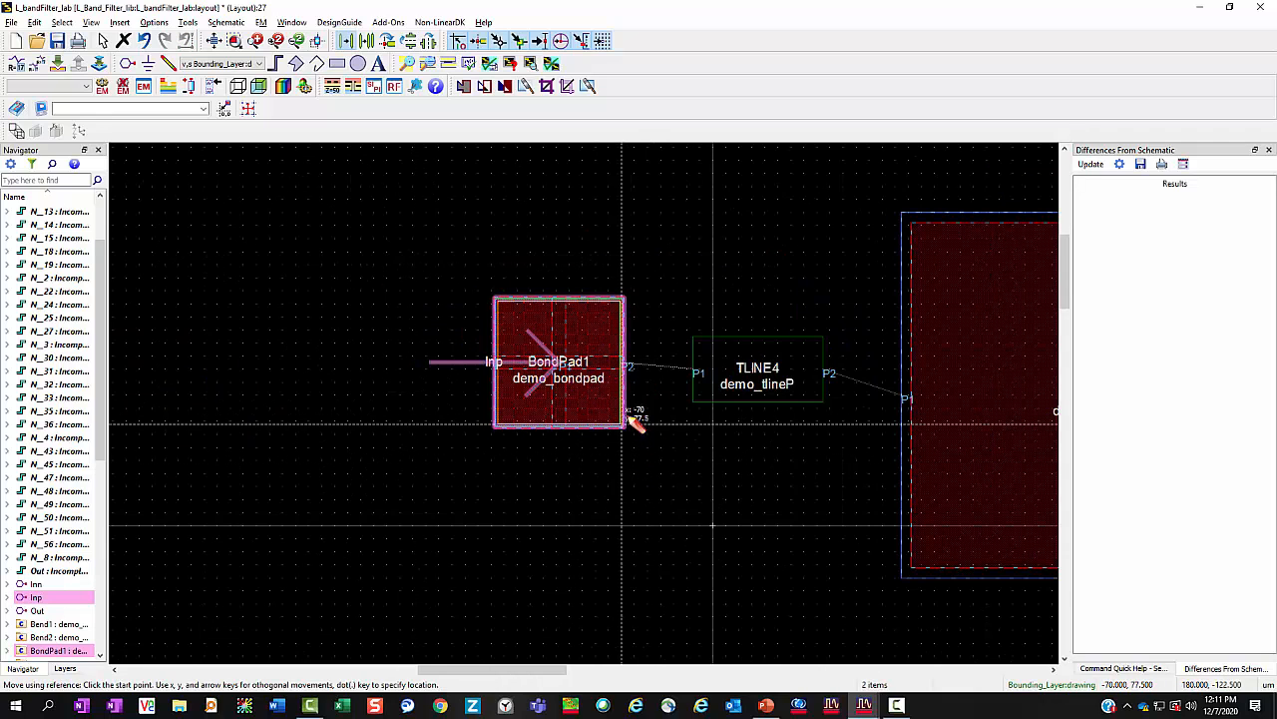
left_click(561, 361)
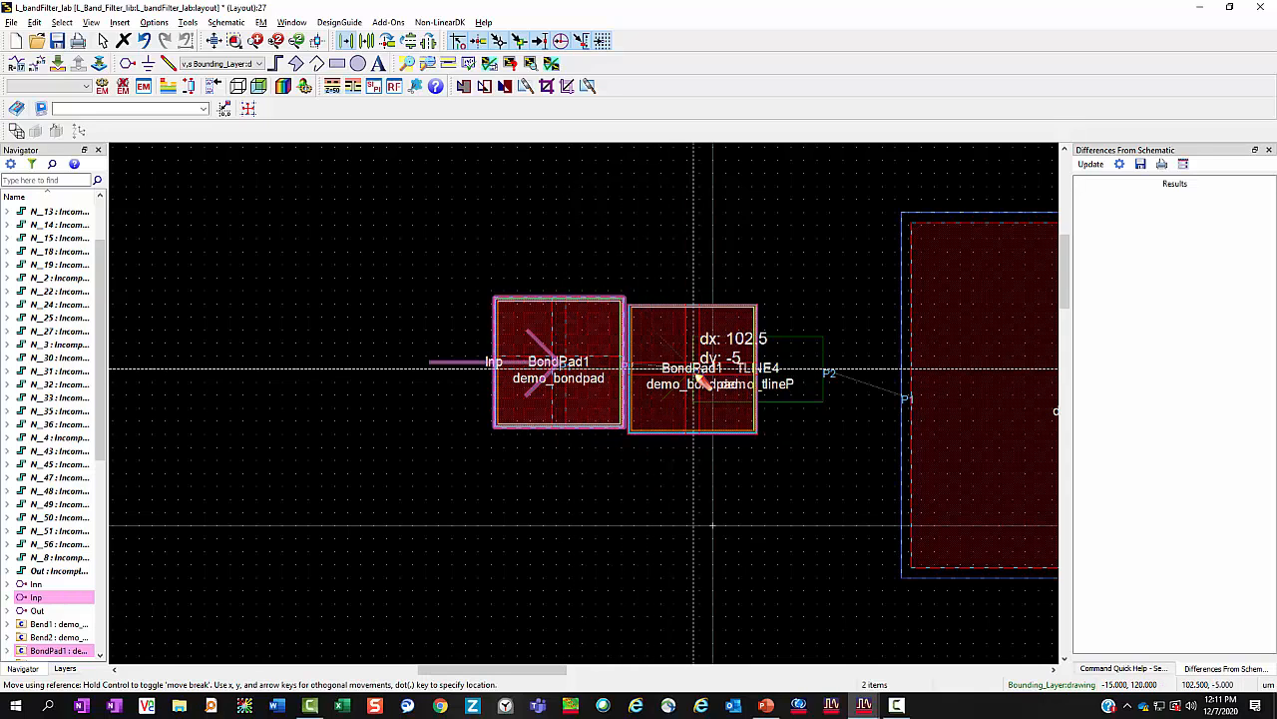
left_click(697, 375)
Move Inp, BondPad1 and TLINE4 together so that TLINE4's P2 meets pin P1 of capacitor C1.
left_click_drag(590, 286, 868, 437)
key("m")
left_click(831, 383)
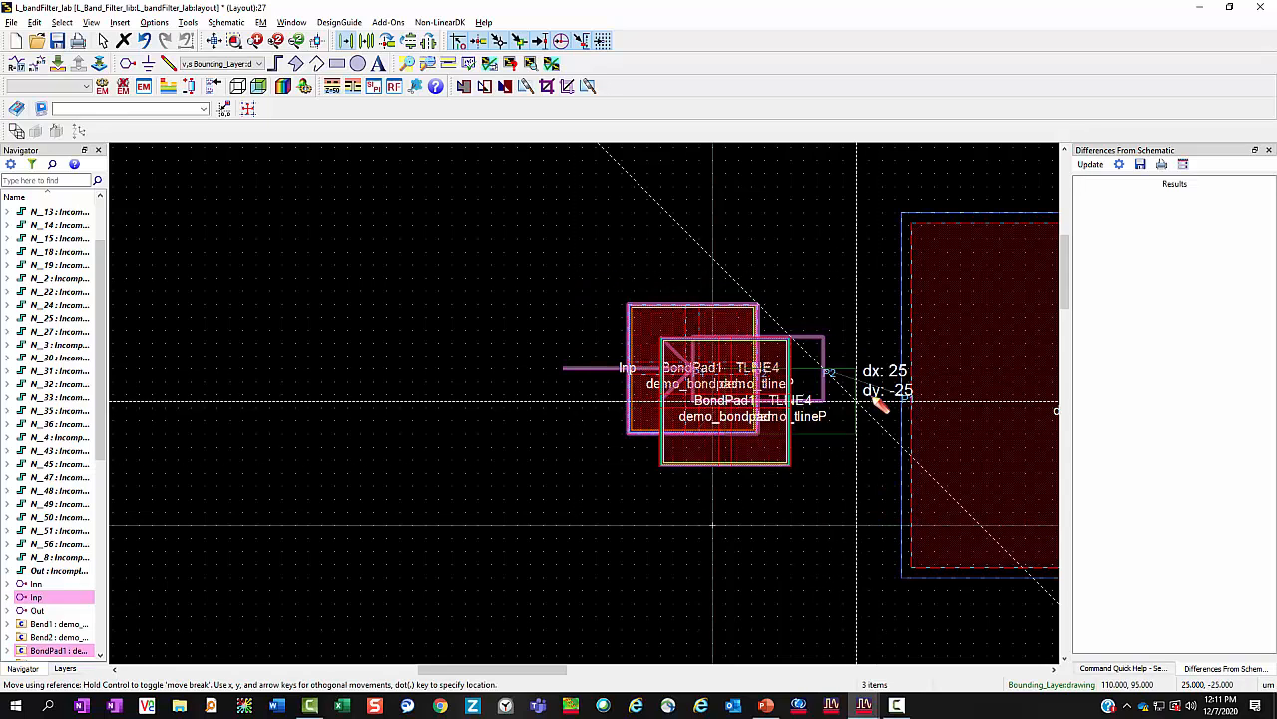
left_click(908, 409)
Move the Inp-to-C1 group by C1's pin P2 onto pin P1 of TLINE1.
scroll(597, 427, "down", 3)
left_click_drag(470, 268, 734, 490)
key("m")
scroll(739, 400, "up", 3)
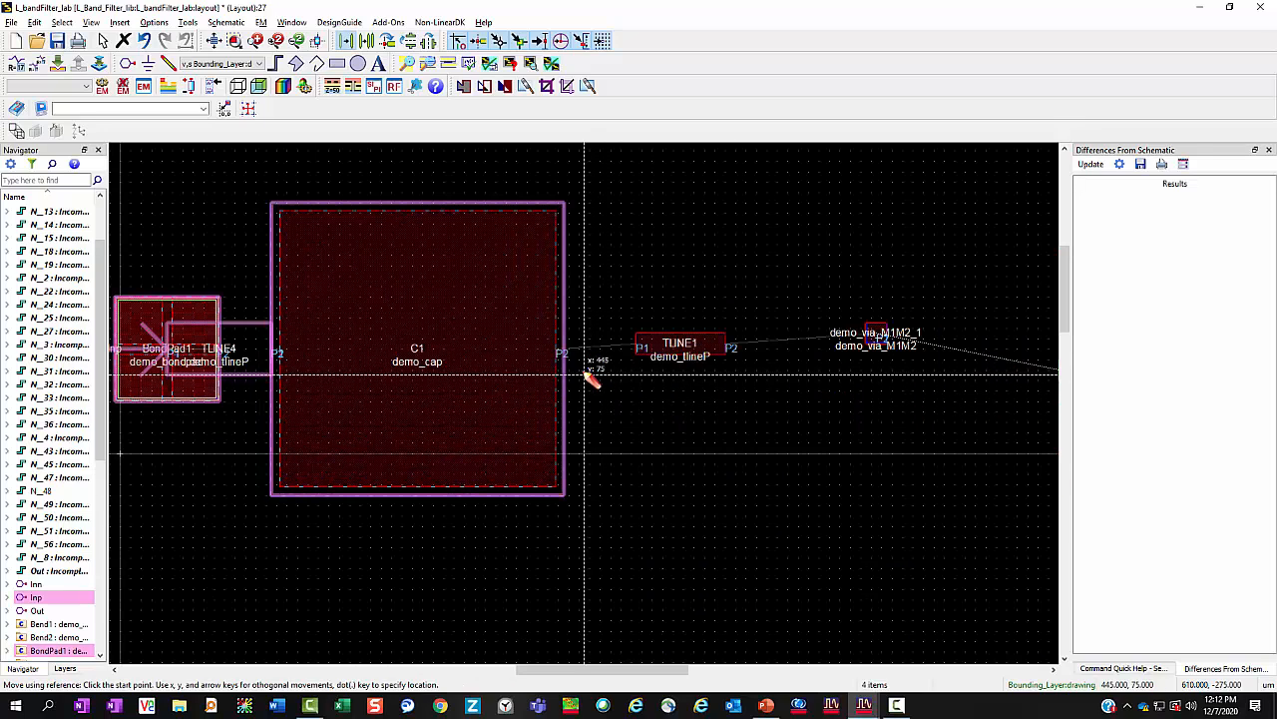
scroll(589, 399, "up", 2)
scroll(596, 404, "up", 2)
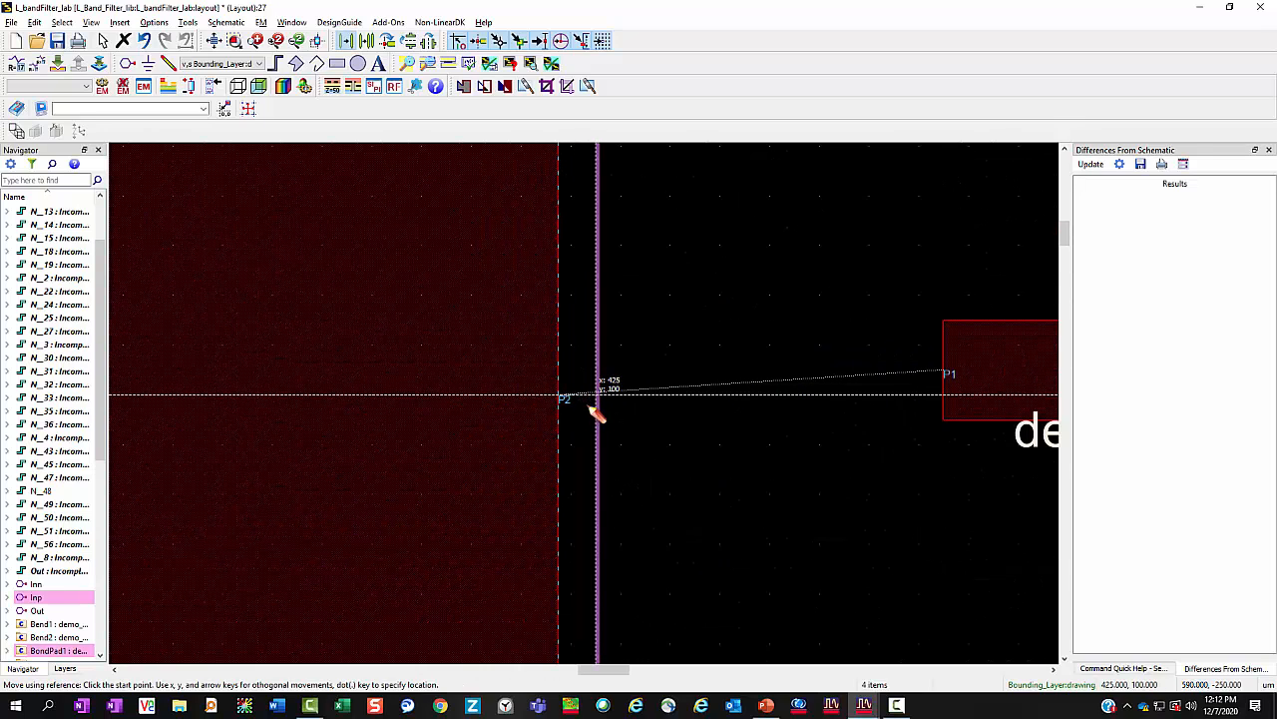
left_click(560, 396)
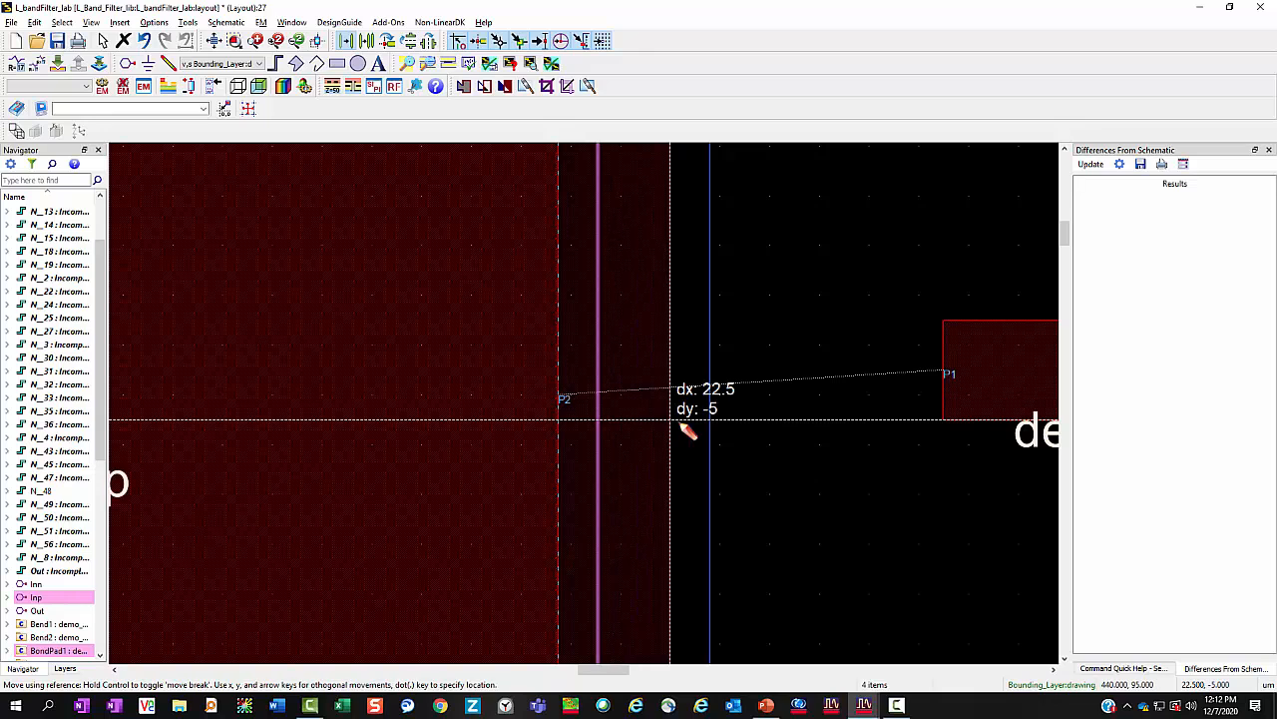
left_click(948, 374)
Move the Inp-to-TLINE1 group by TLINE1's pin P2 onto the pin of via demo_via_M1M2_1.
scroll(950, 377, "down", 4)
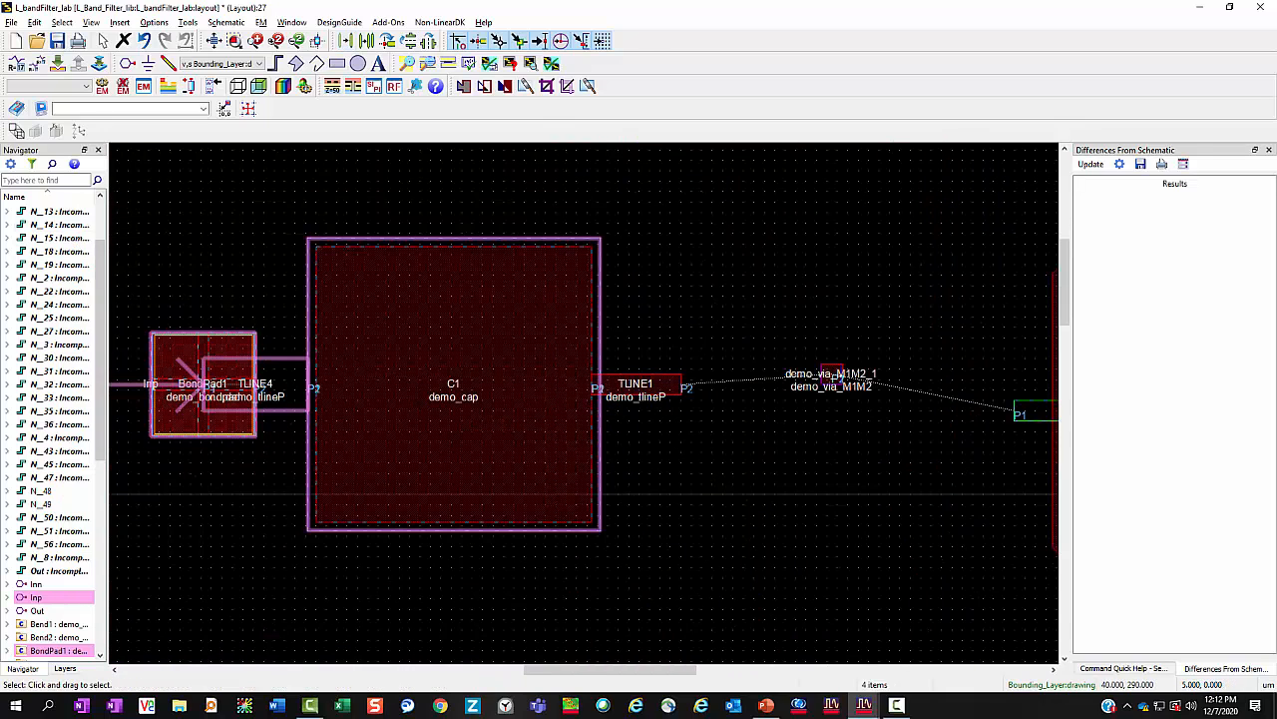
left_click_drag(112, 191, 712, 588)
key("m")
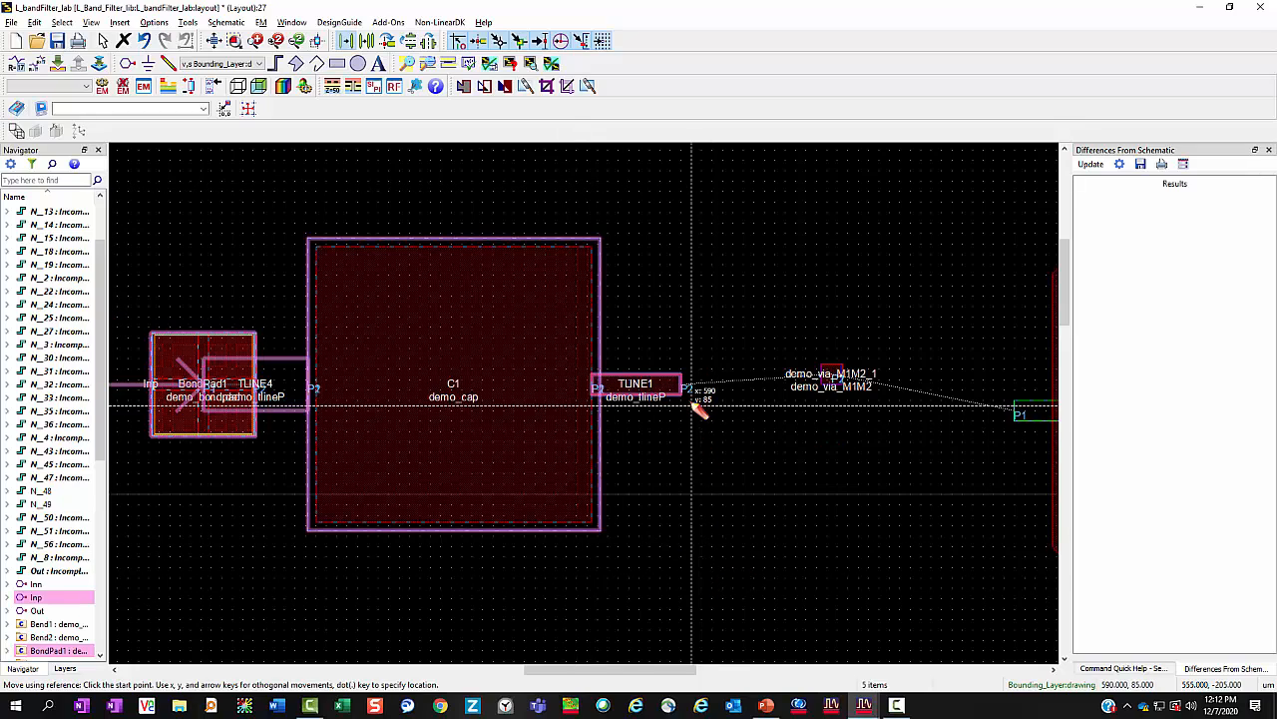
scroll(681, 385, "up", 5)
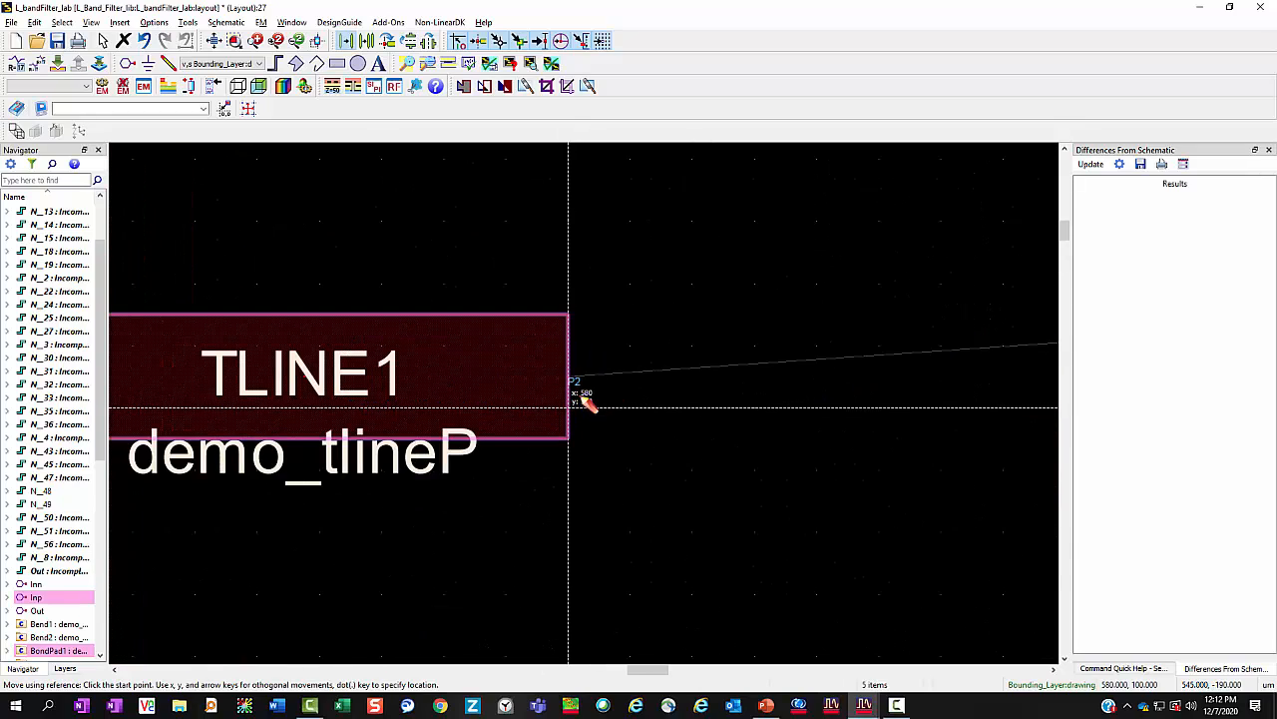
left_click(571, 372)
scroll(653, 417, "down", 3)
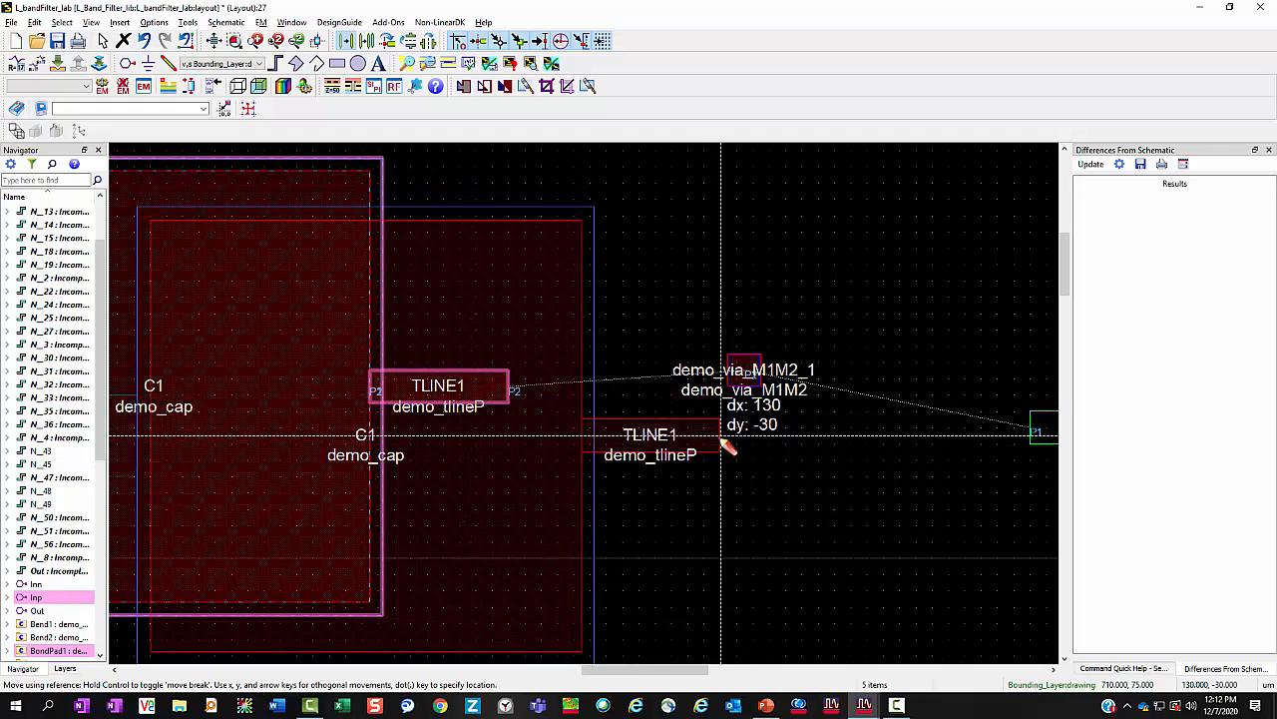
scroll(608, 399, "up", 4)
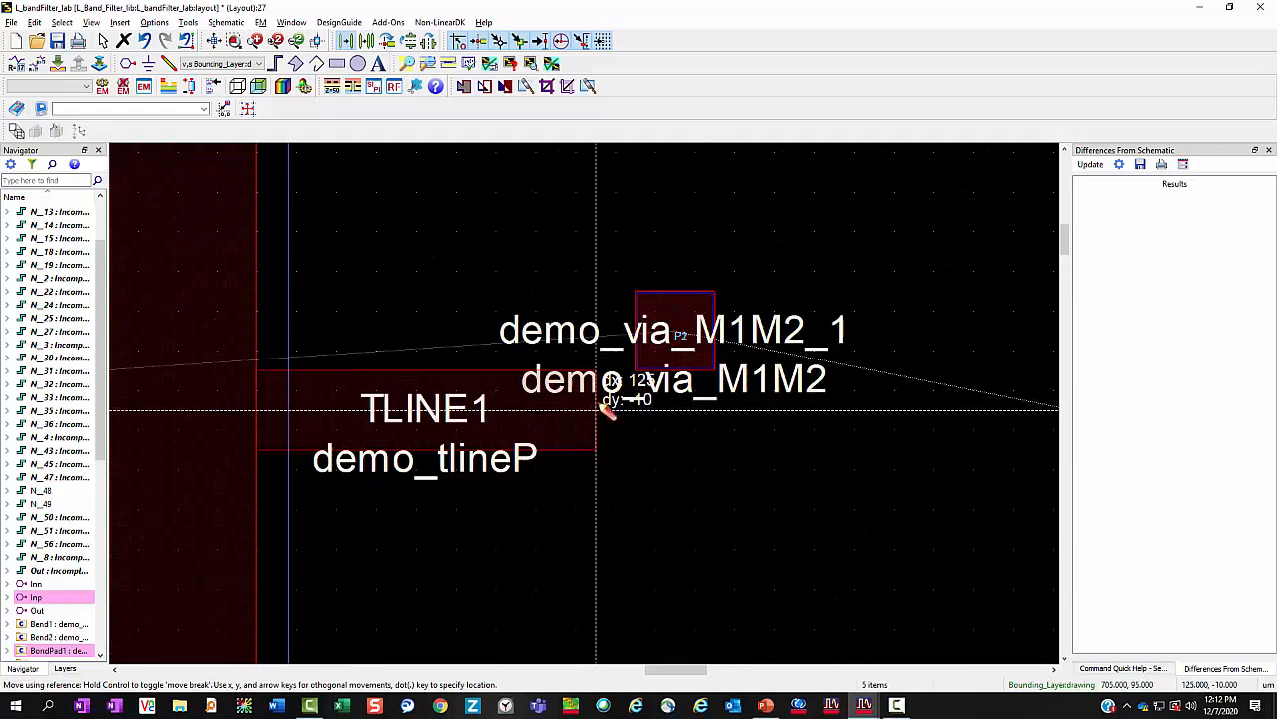
left_click(688, 322)
Move the group from Inp through via demo_via_M1M2_1 together so that it connects to pin P1 of inductor L1.
scroll(598, 384, "down", 5)
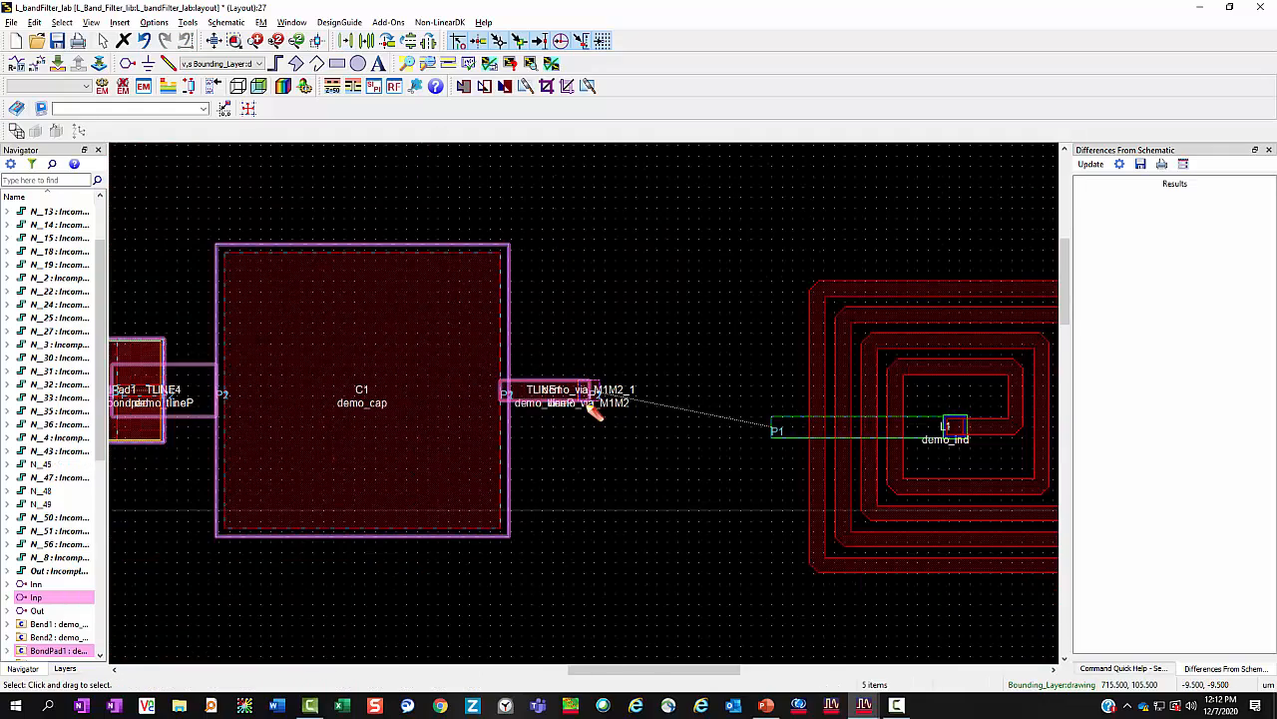
left_click_drag(206, 277, 635, 562)
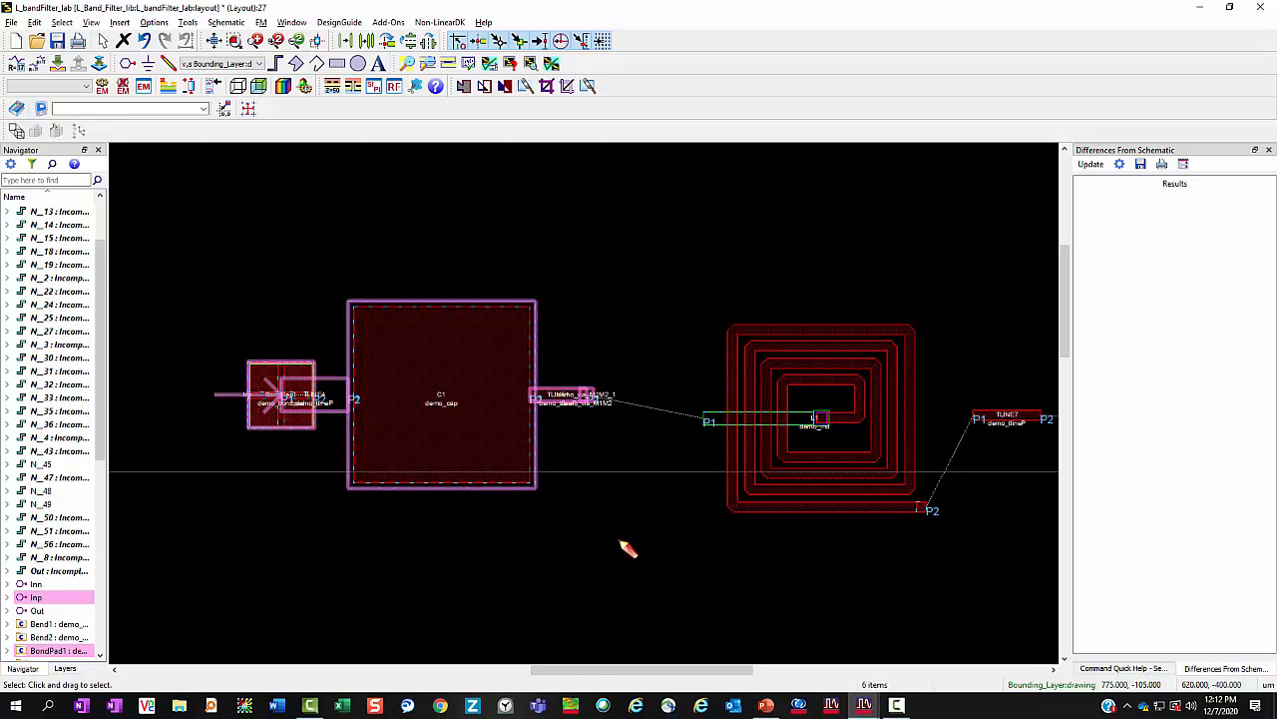
key("m")
scroll(574, 439, "up", 4)
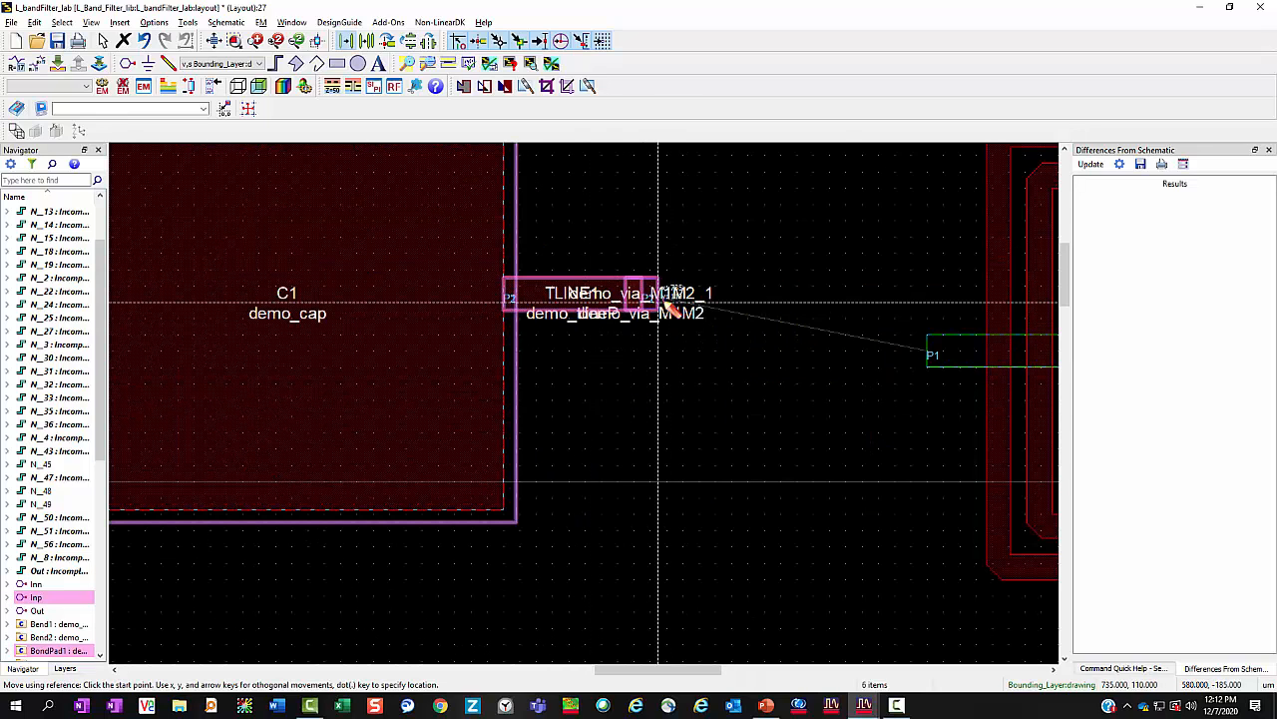
left_click(666, 304)
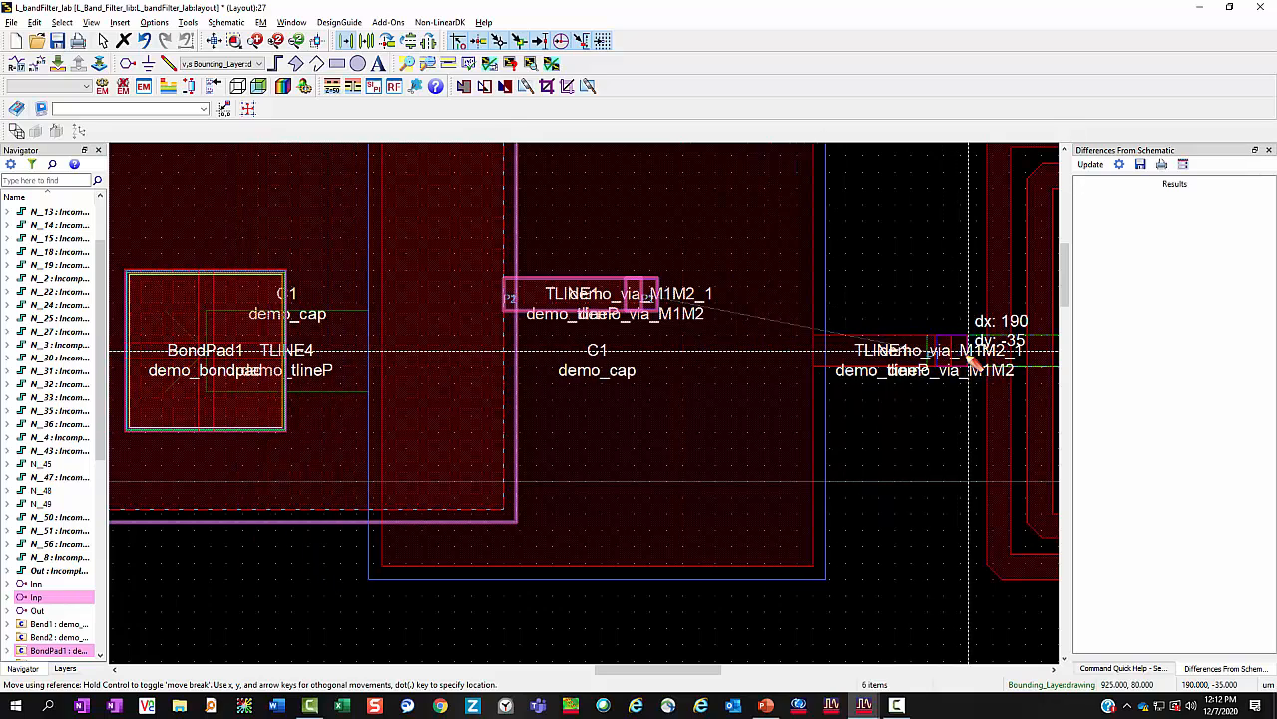
left_click(933, 360)
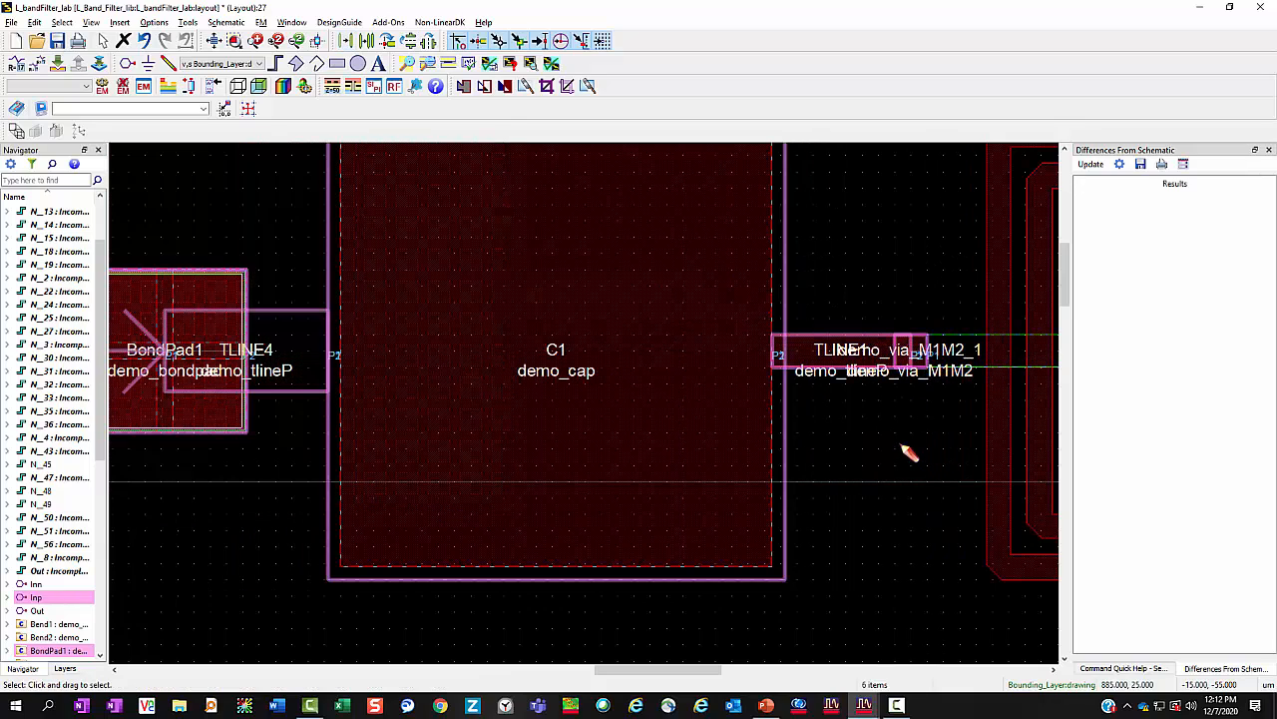
Move the group from Inp through inductor L1 together by L1's pin P2 onto pin P1 of TLINE7.
scroll(901, 446, "down", 2)
left_click_drag(251, 232, 805, 497)
key("m")
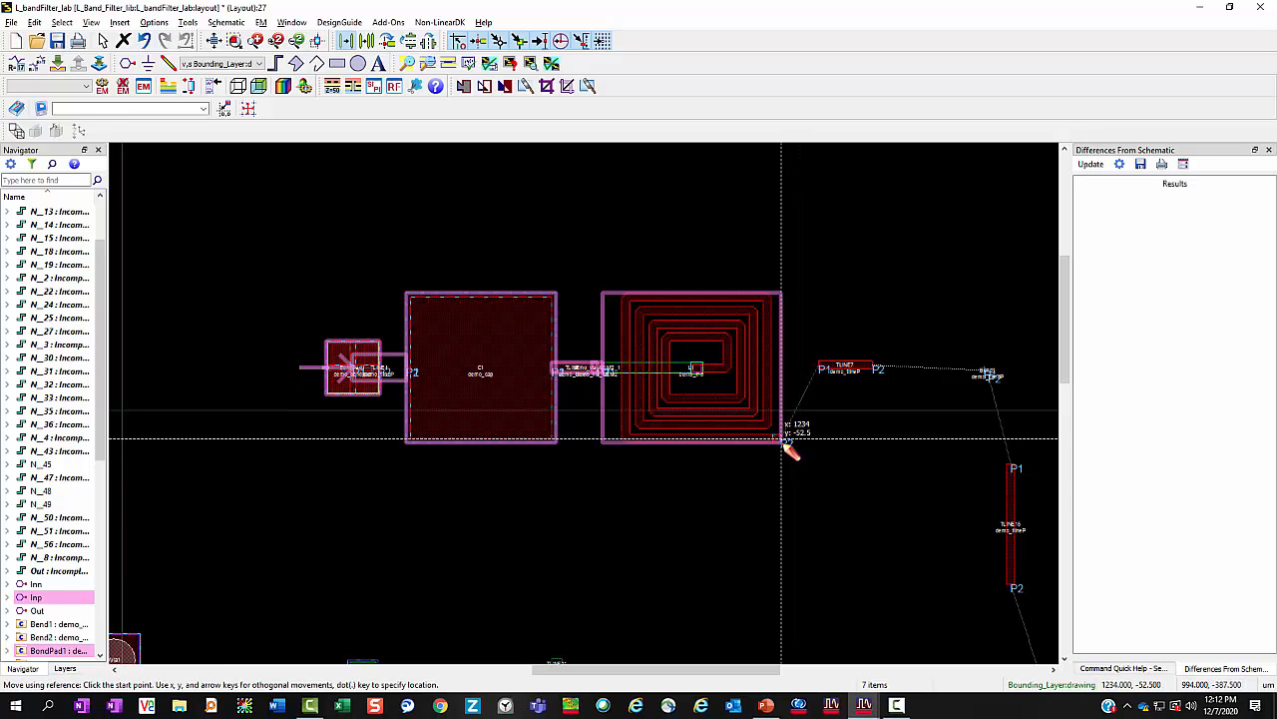
left_click(781, 437)
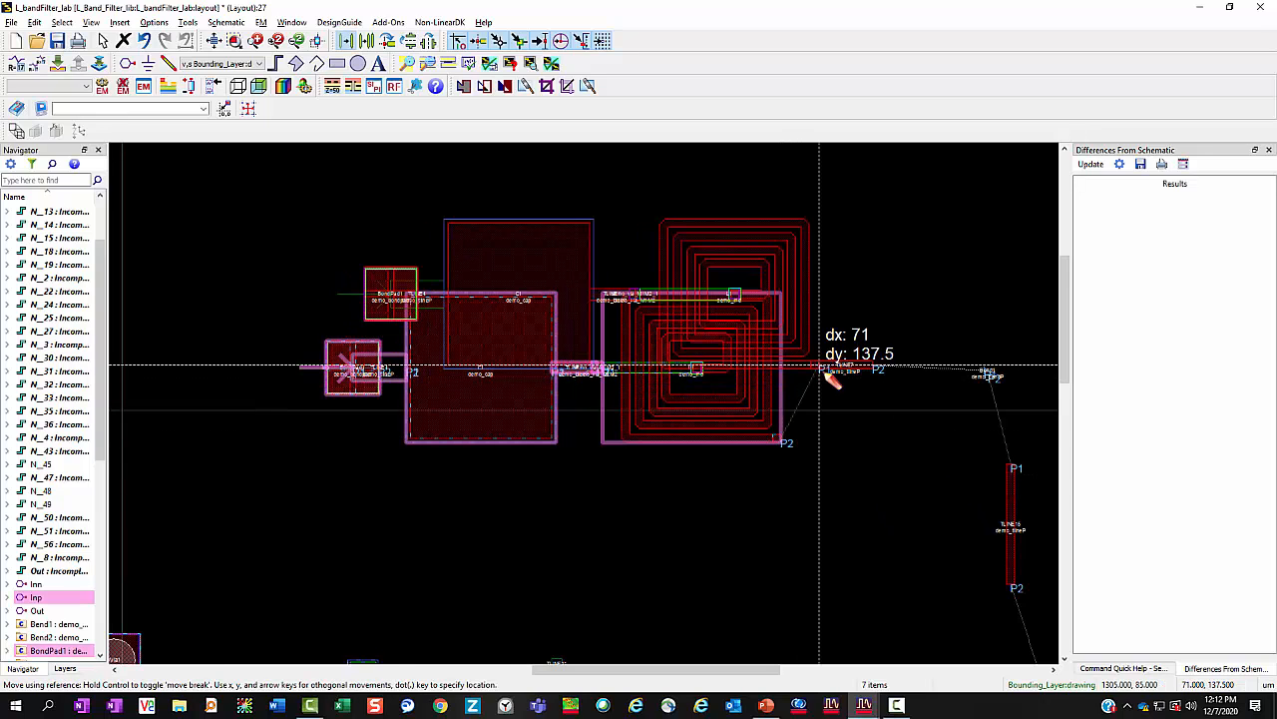
left_click(833, 377)
Set the Type parameter of Bend1 to 2, the M2 layer.
scroll(678, 461, "down", 1)
scroll(759, 451, "up", 3)
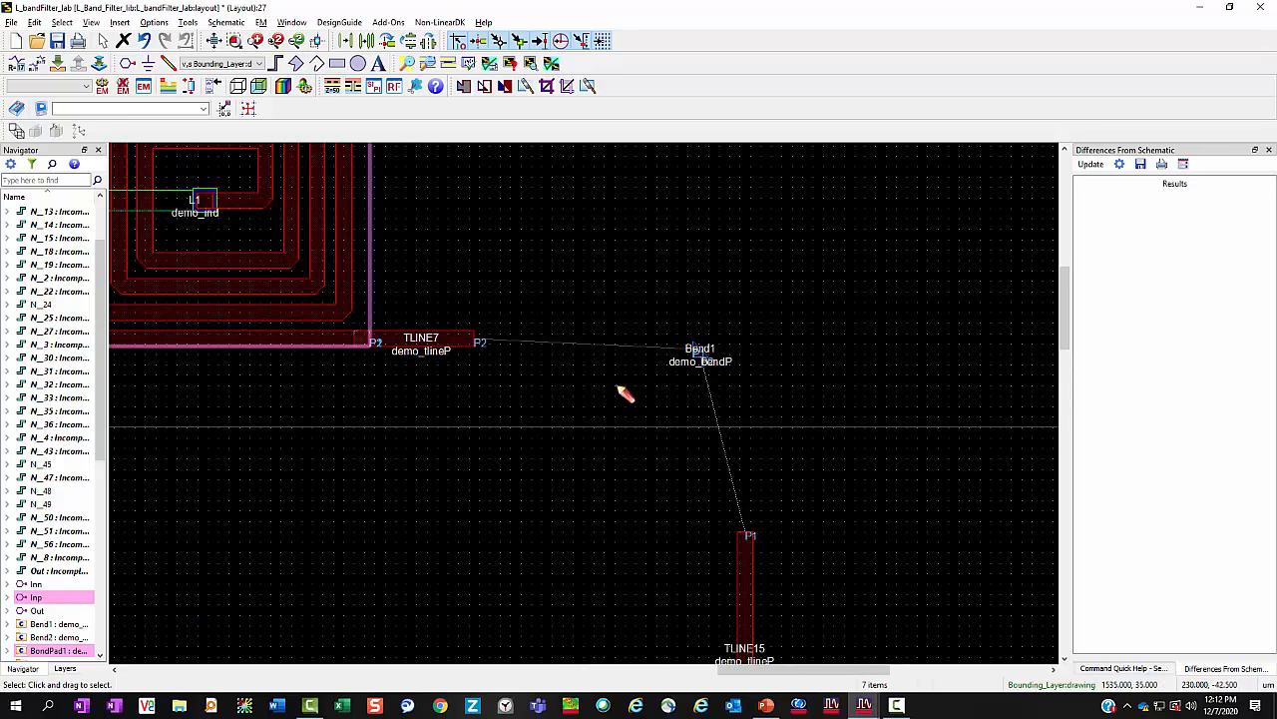
left_click(768, 370)
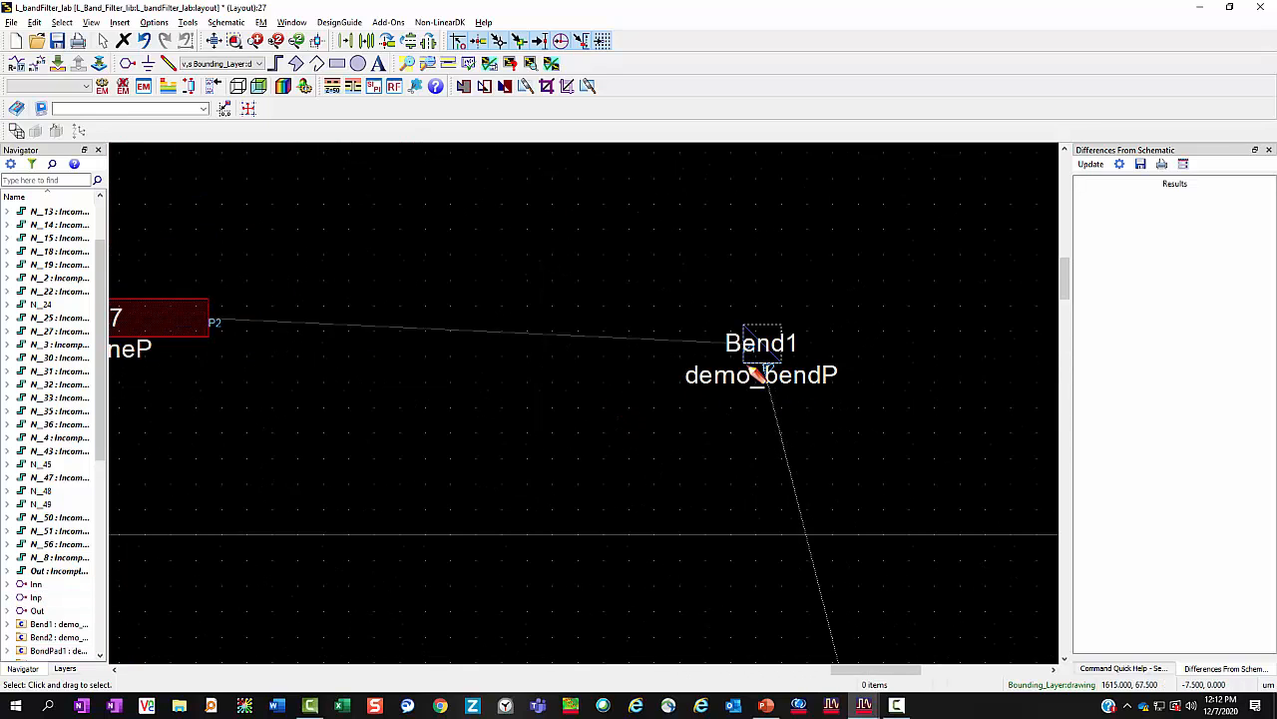
double_click(755, 369)
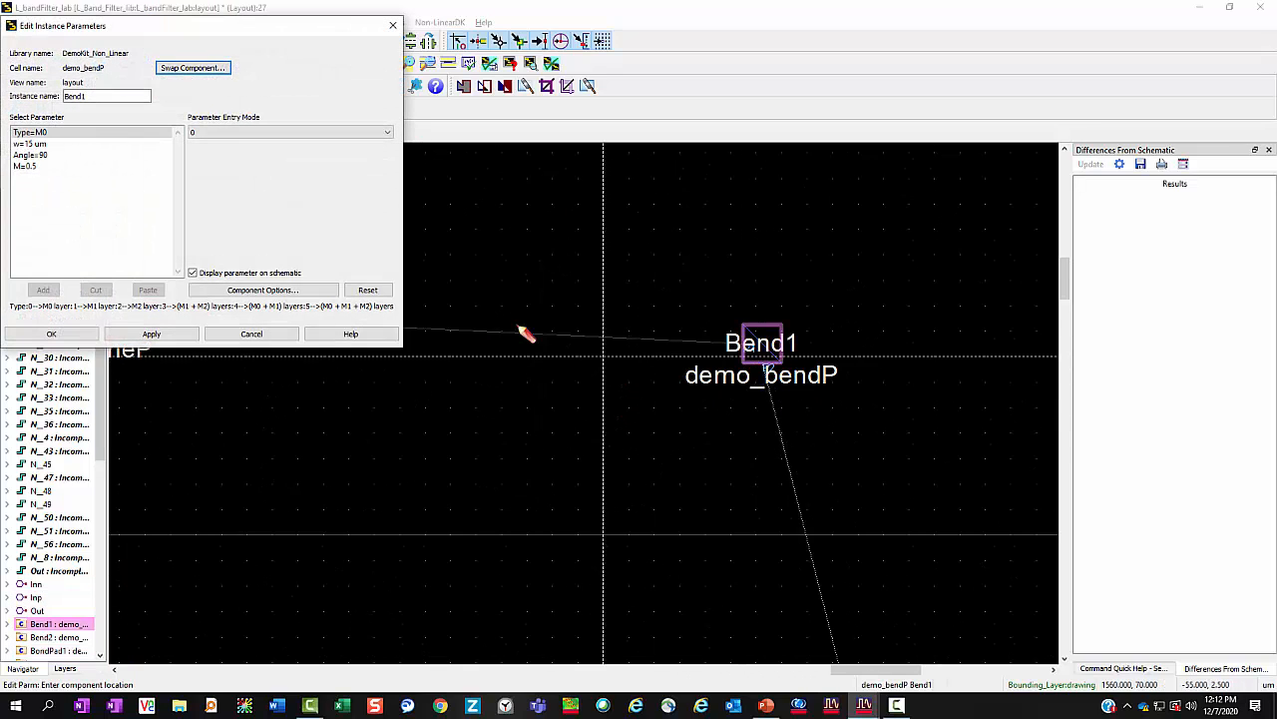
left_click(249, 132)
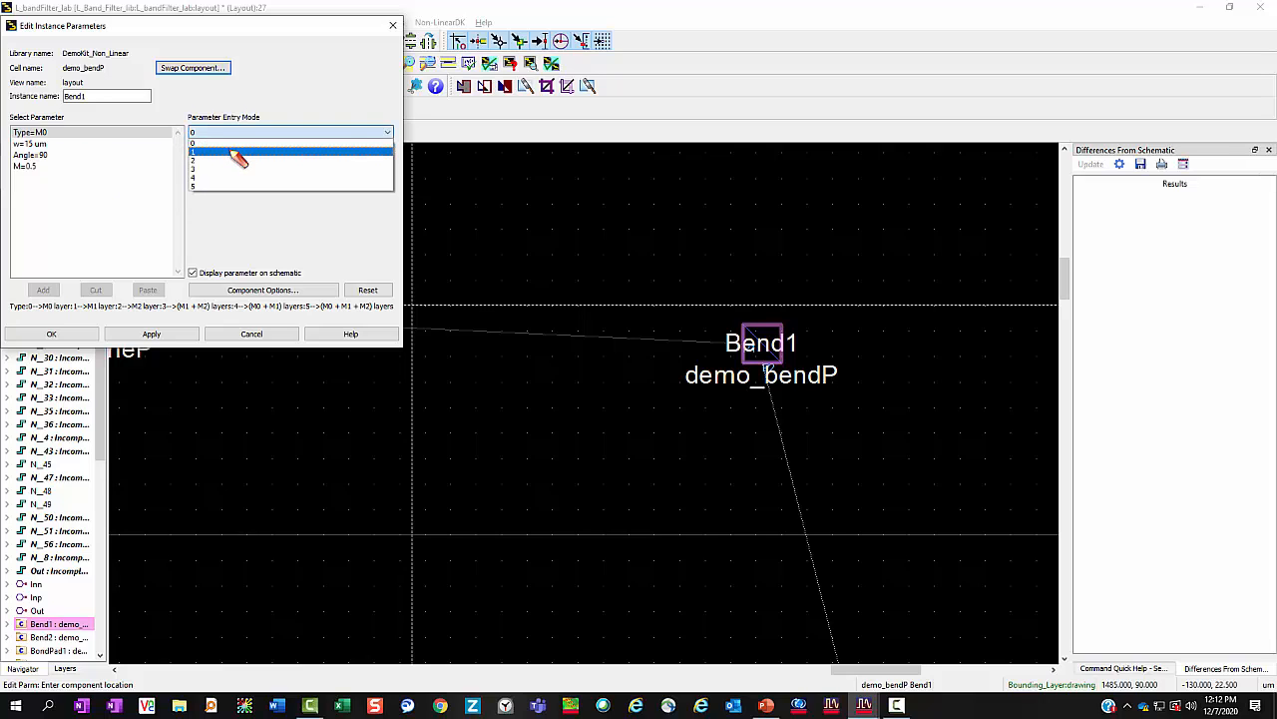
left_click(232, 159)
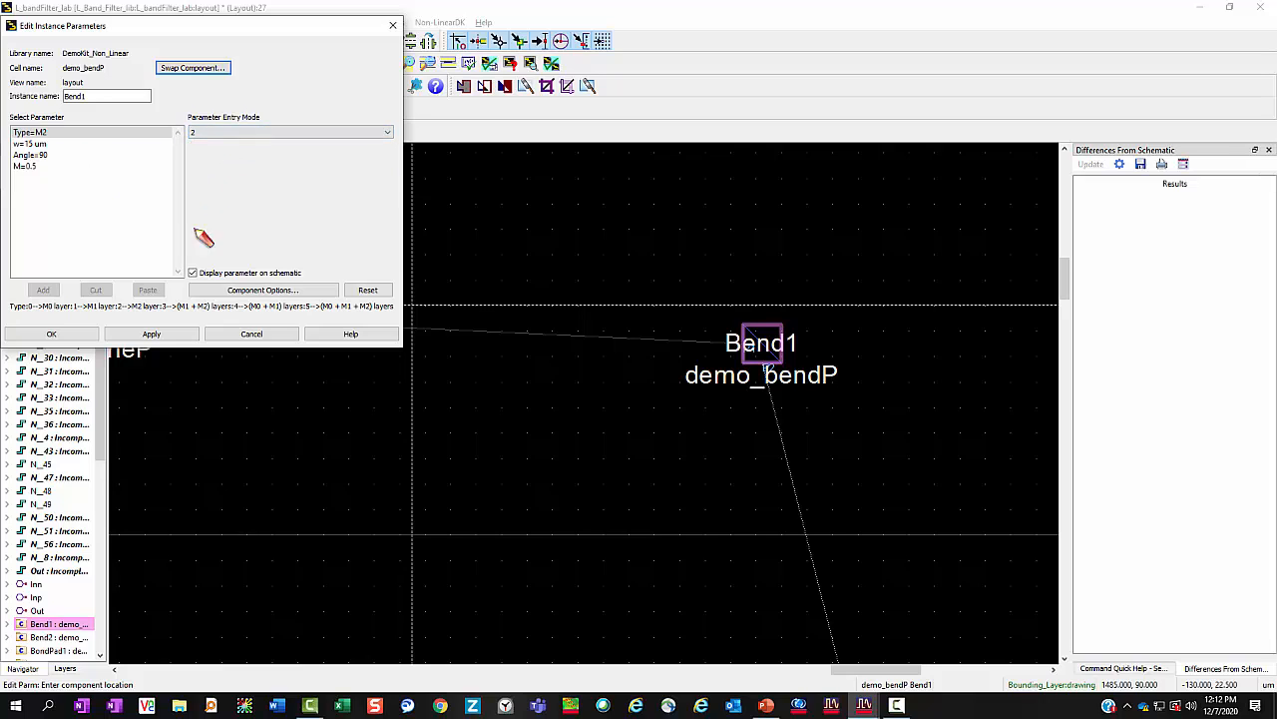
left_click(51, 334)
Move the group from Inp through TLINE7 together so that TLINE7's pin P2 meets Bend1.
scroll(598, 399, "down", 3)
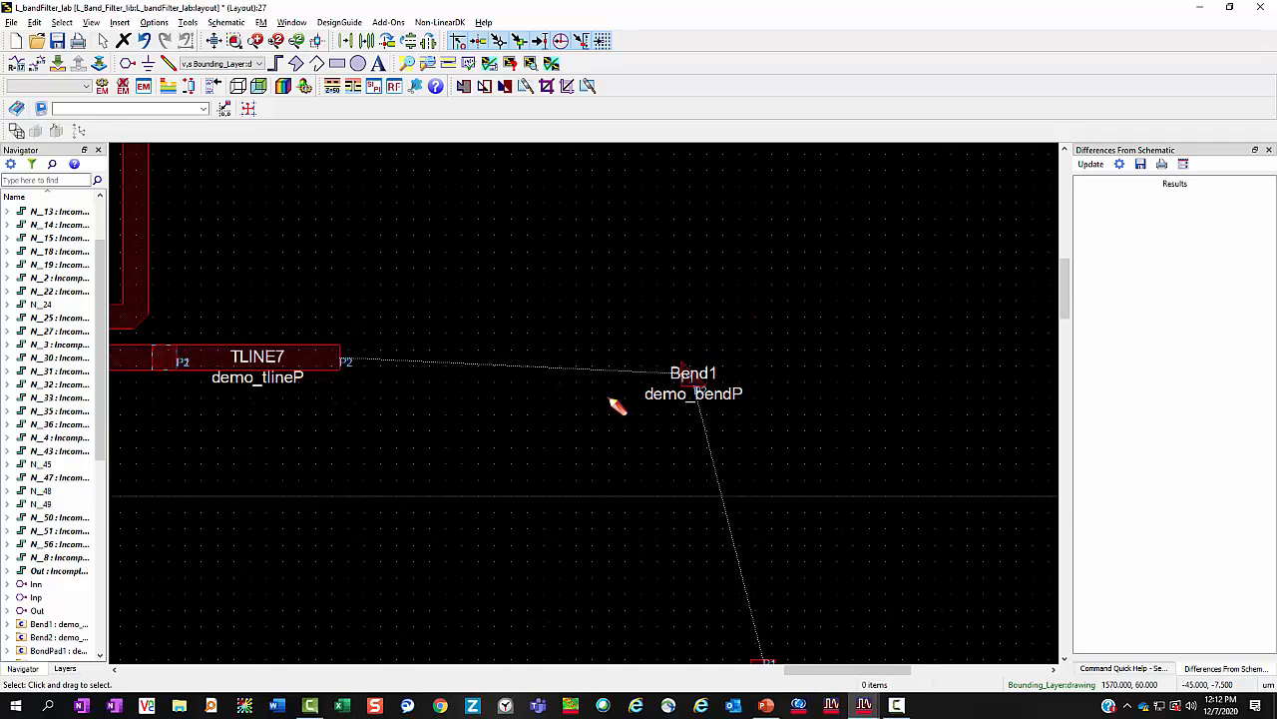
scroll(595, 412, "down", 3)
left_click_drag(266, 298, 603, 449)
scroll(603, 449, "up", 3)
left_click_drag(539, 345, 668, 330)
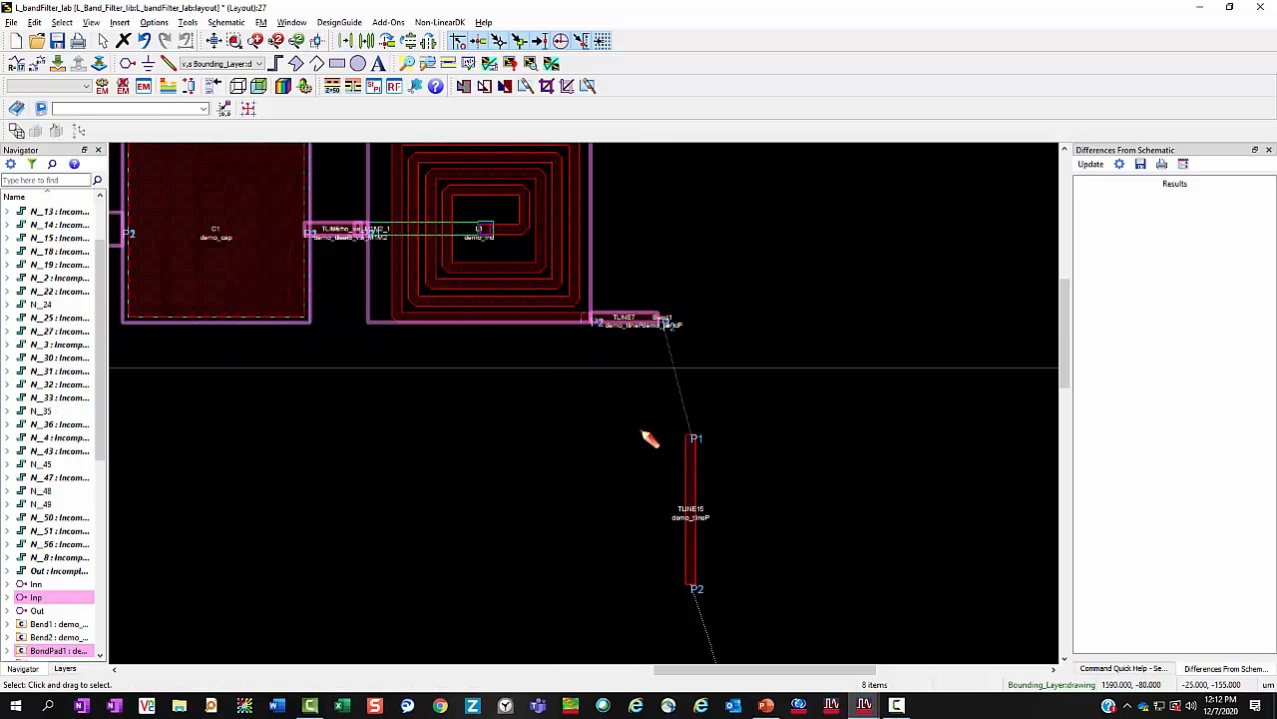
Move TLINE15 by its pin P1 onto pin P2 of Bend1.
scroll(637, 438, "down", 1)
left_click(649, 449)
key("m")
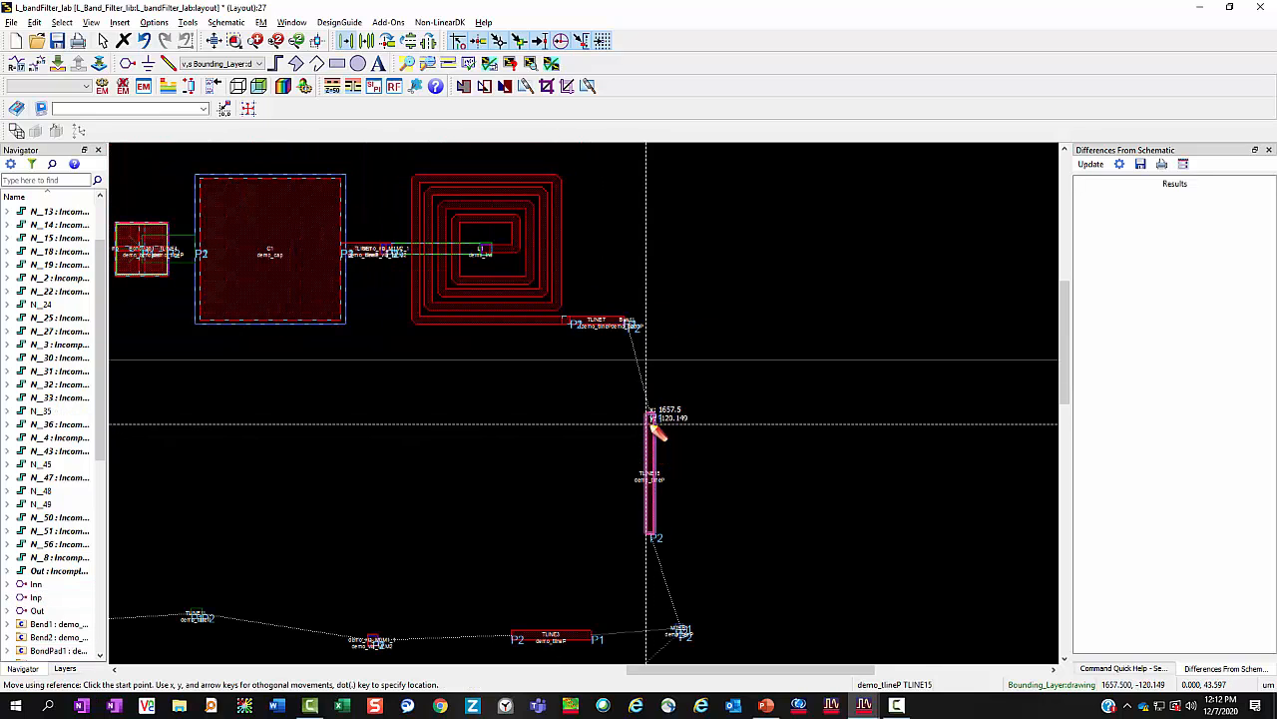
left_click(653, 414)
scroll(613, 372, "up", 2)
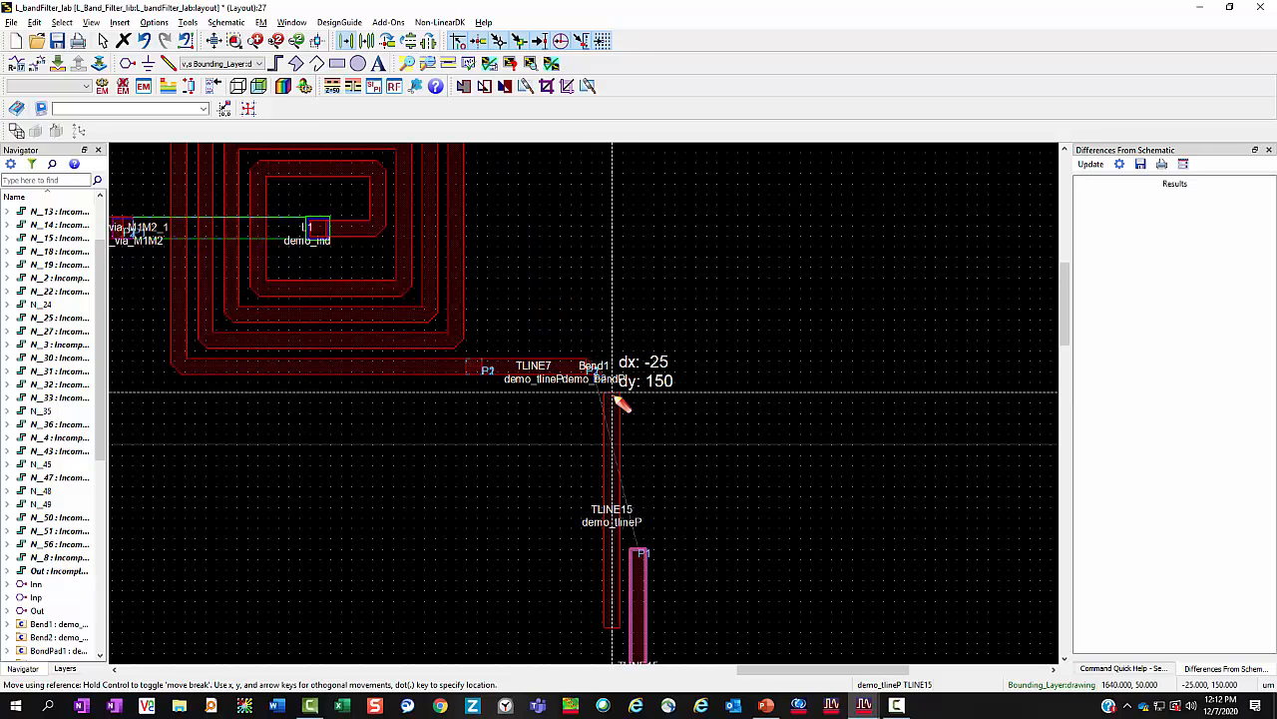
left_click(601, 393)
Set the Type parameter of tee MTEE1 to 2, the M2 layer.
scroll(581, 420, "down", 3)
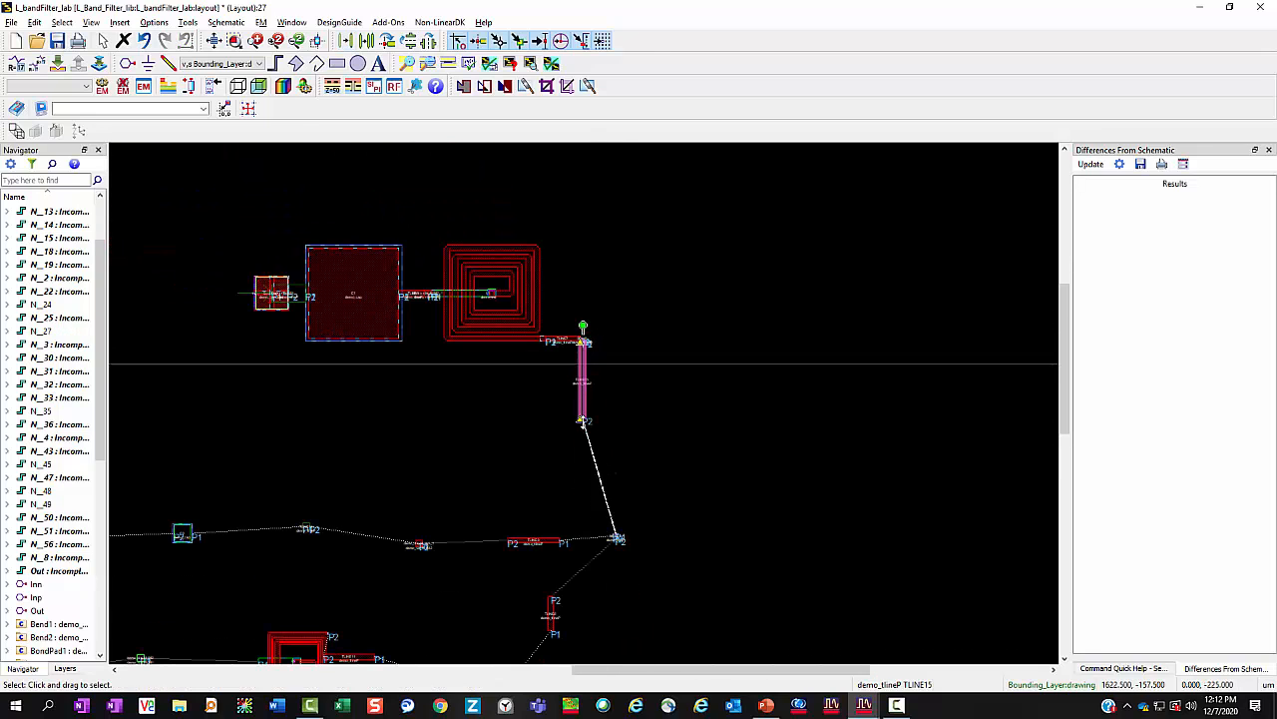
double_click(618, 538)
left_click(239, 131)
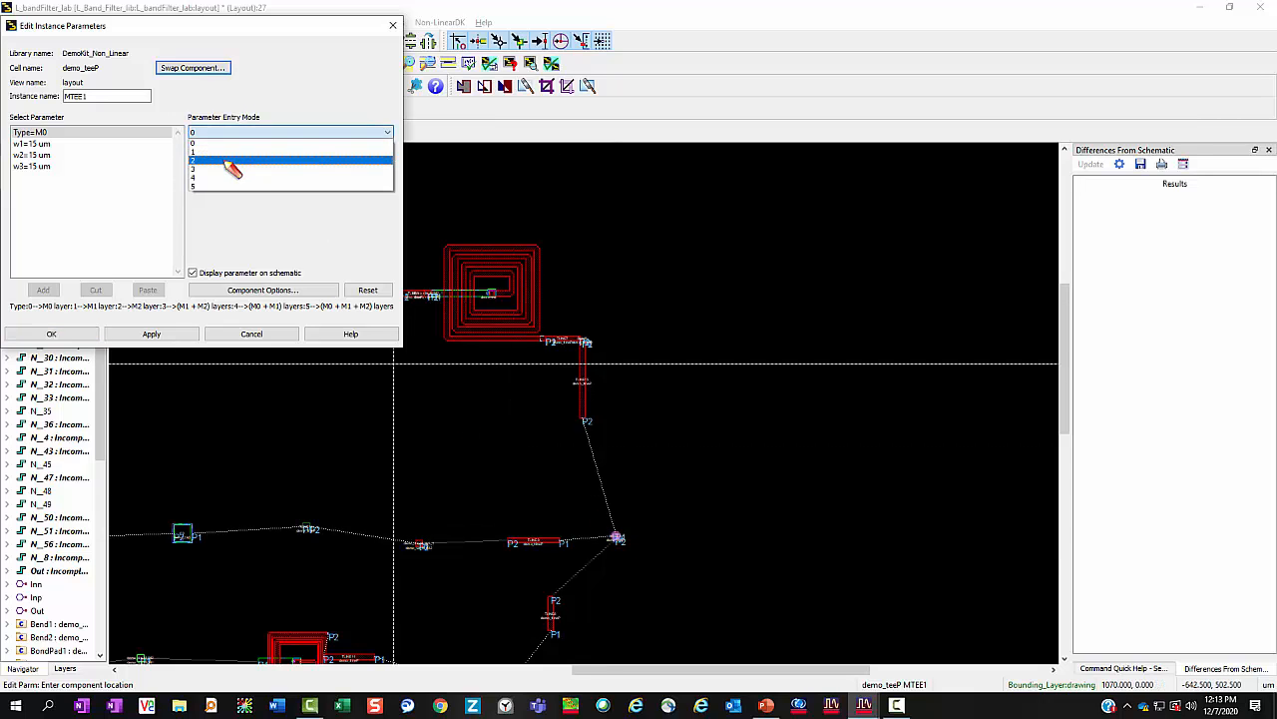
left_click(228, 161)
left_click(70, 333)
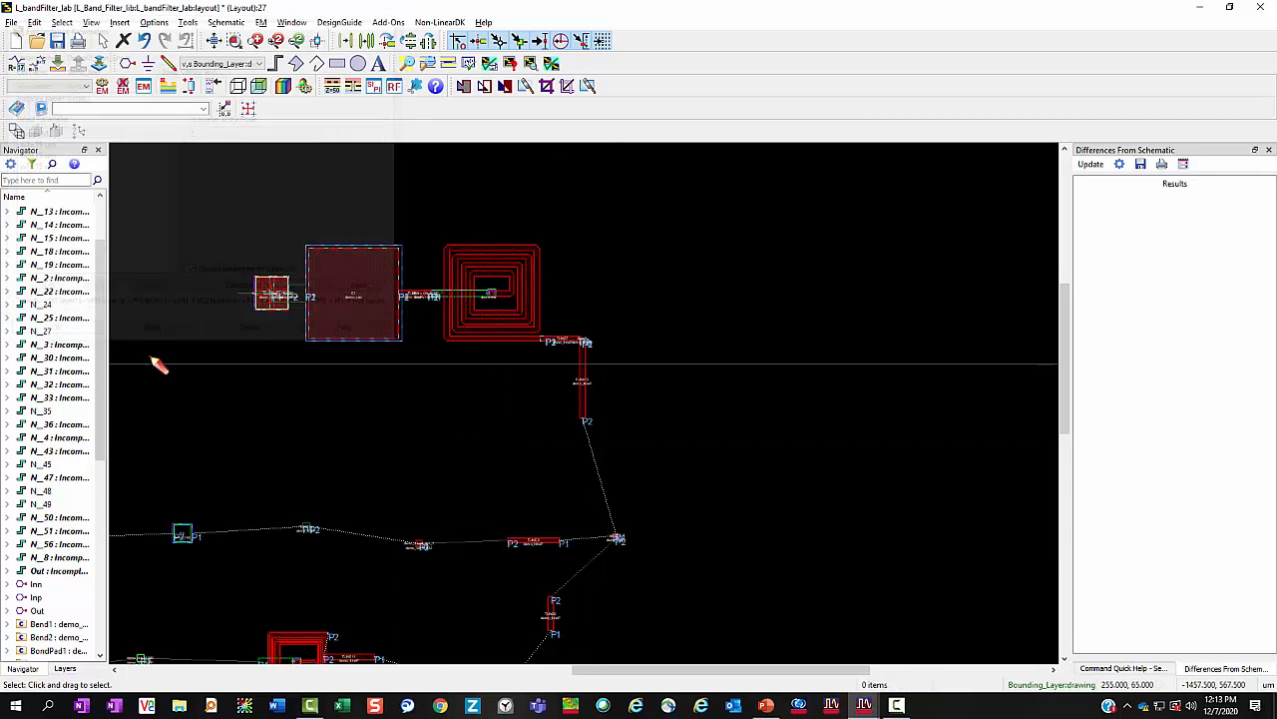
Move tee MTEE1 by its pin P1 onto pin P2 of TLINE15.
scroll(582, 436, "up", 4)
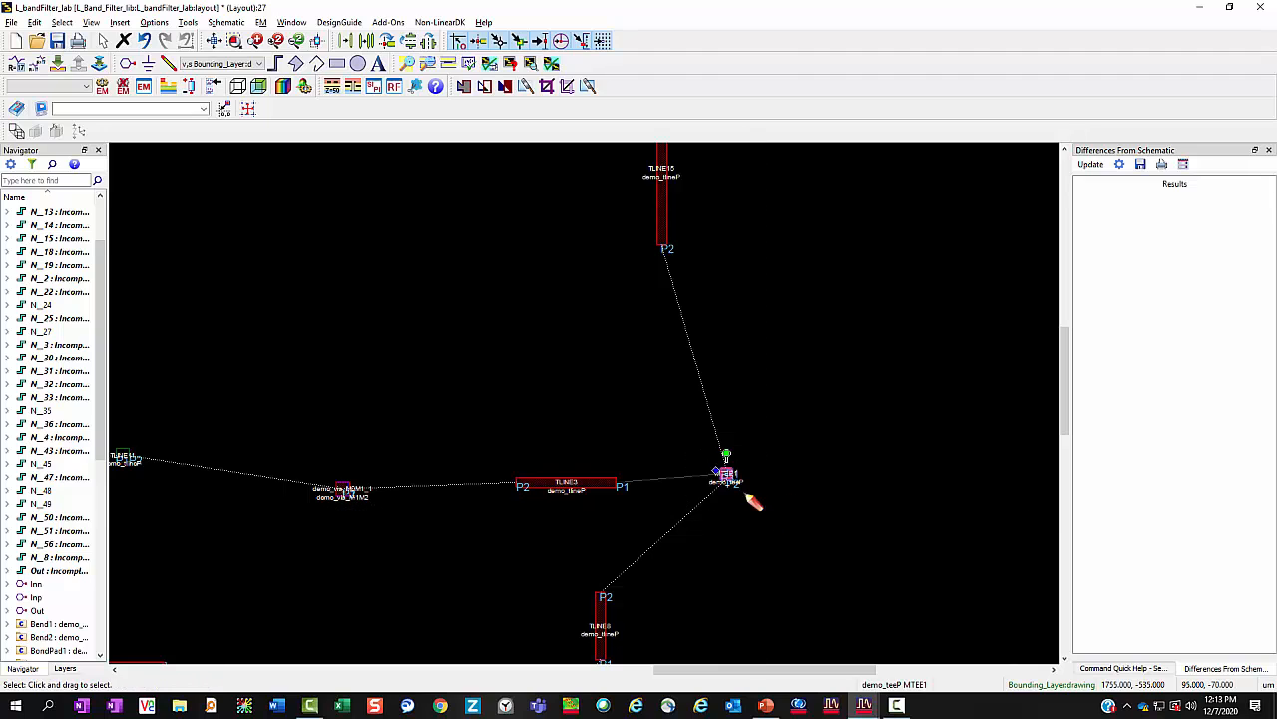
key("m")
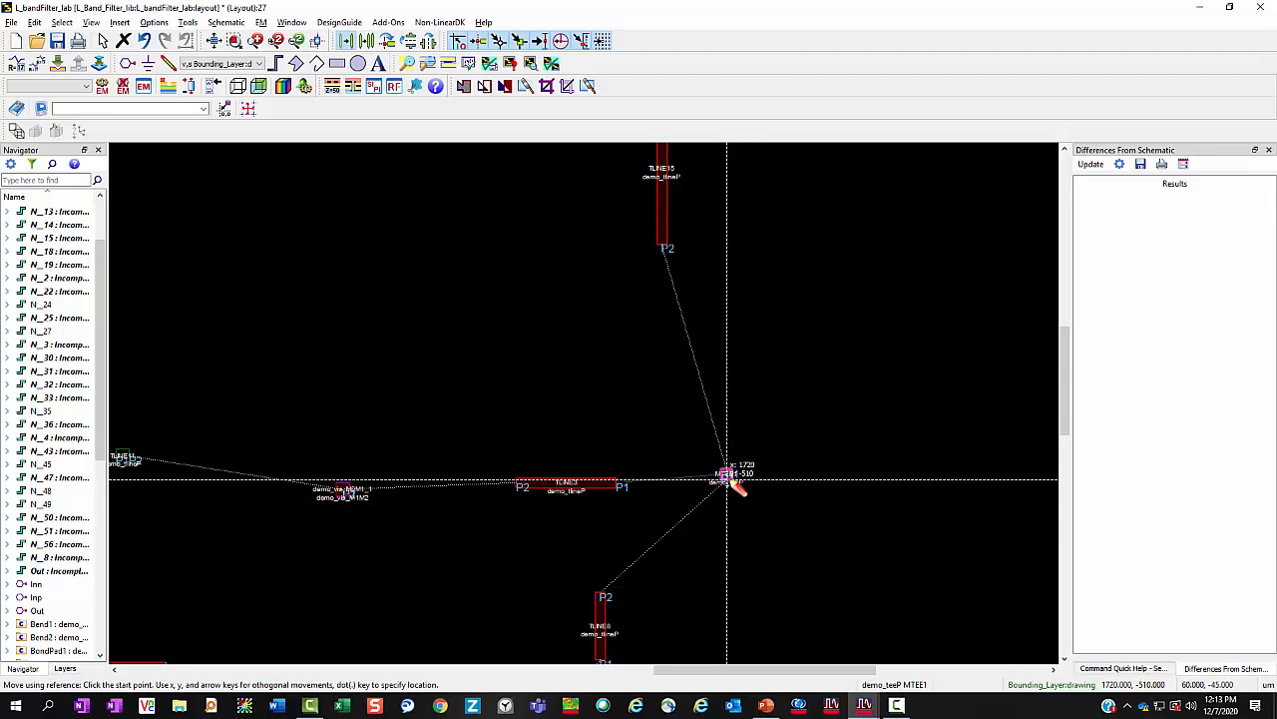
scroll(739, 486, "up", 3)
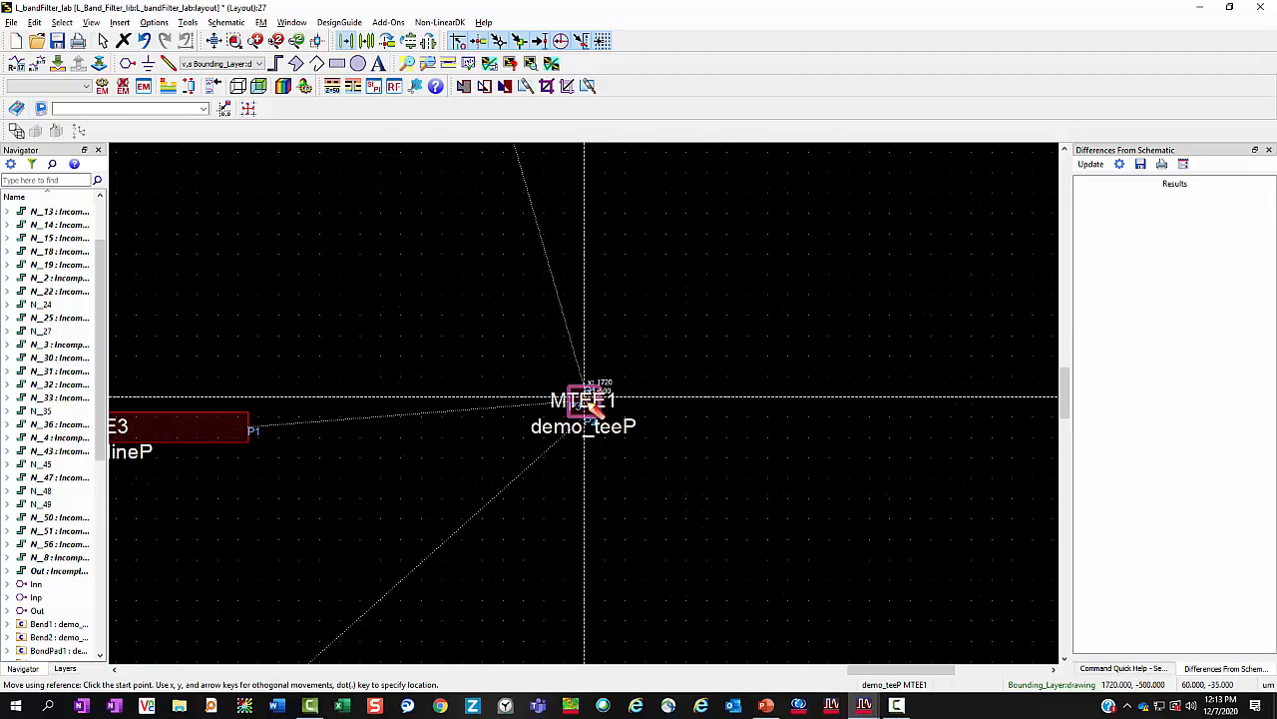
scroll(595, 409, "up", 3)
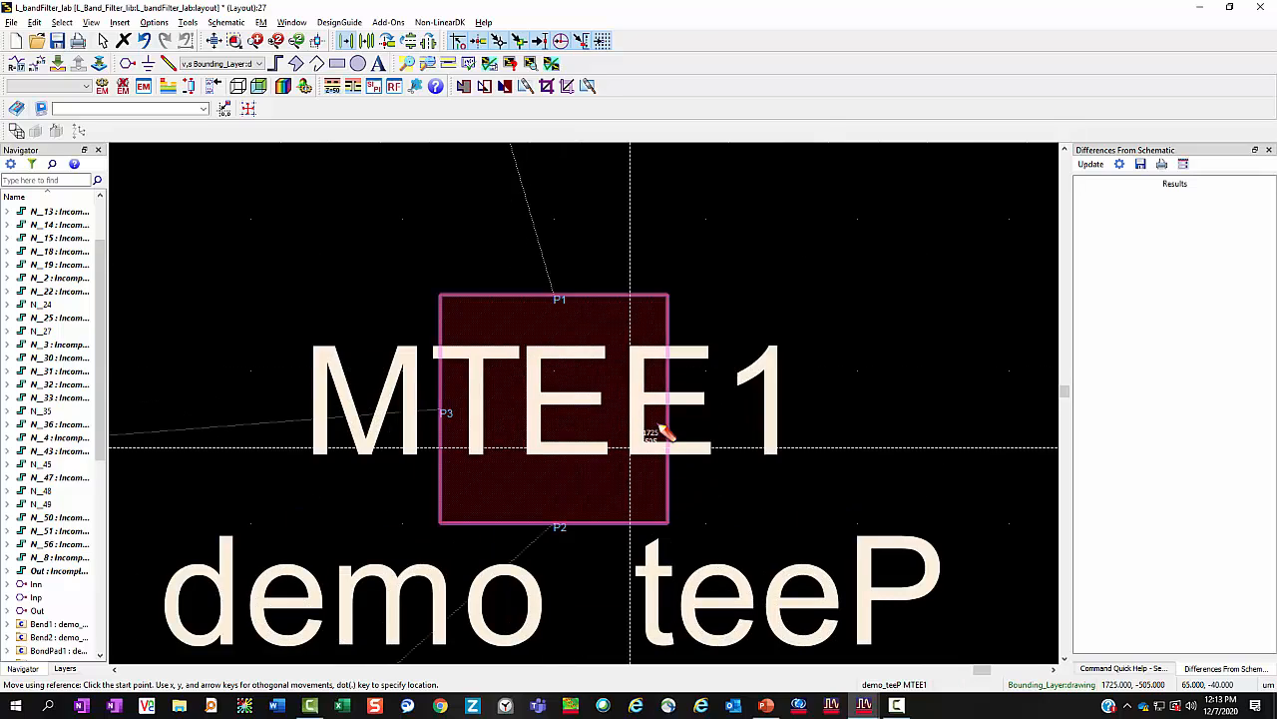
left_click(565, 305)
scroll(565, 305, "down", 4)
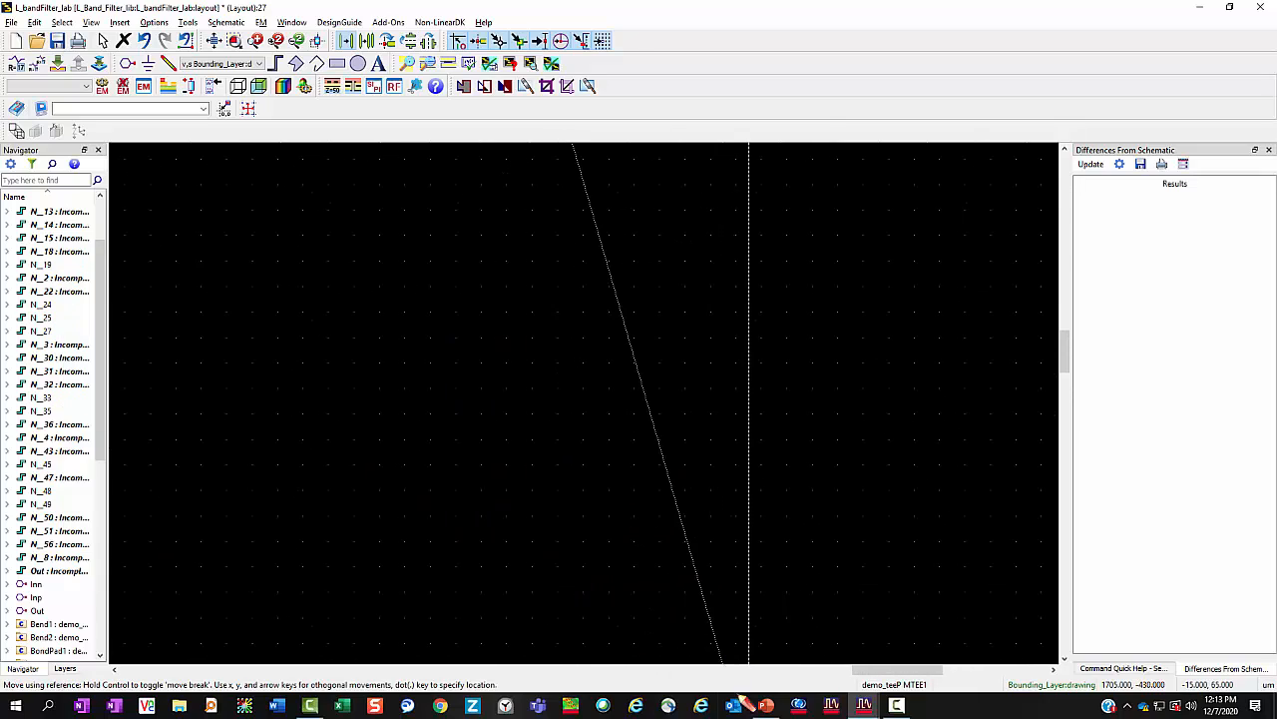
scroll(599, 371, "down", 2)
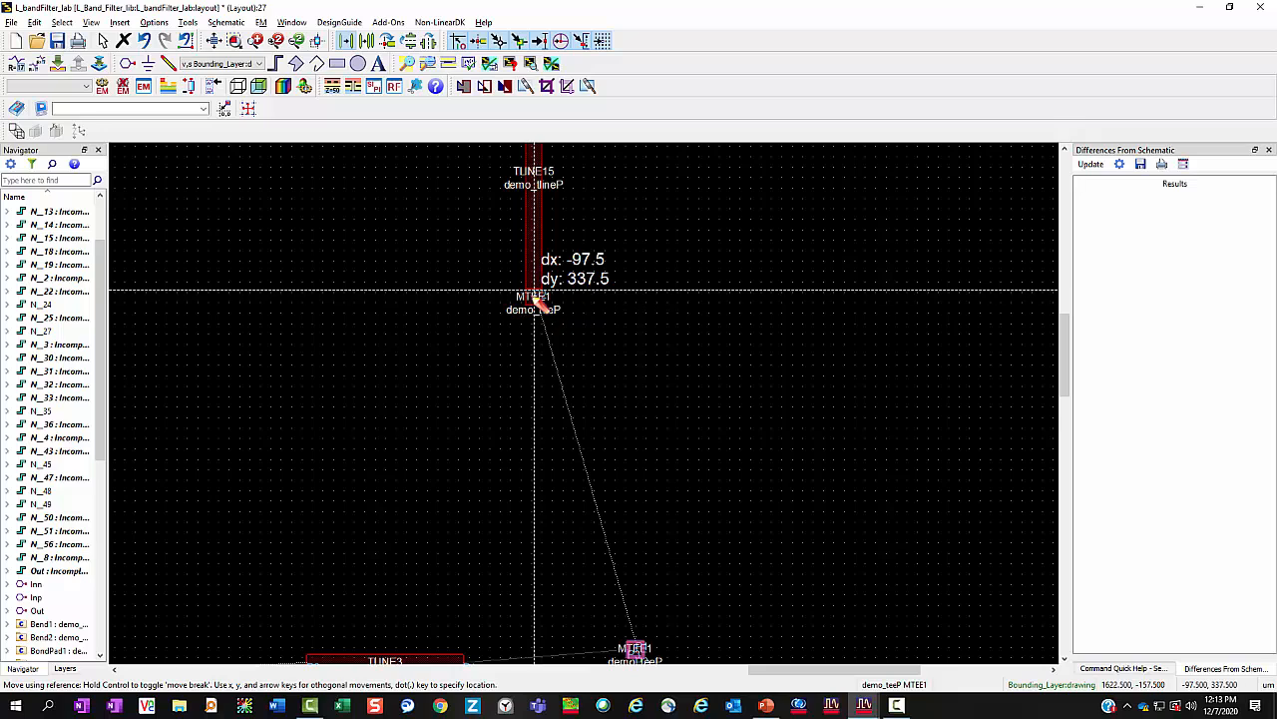
left_click(536, 299)
Rotate backside via BVia1 in place until its pin P1 faces TLINE9.
scroll(585, 428, "down", 4)
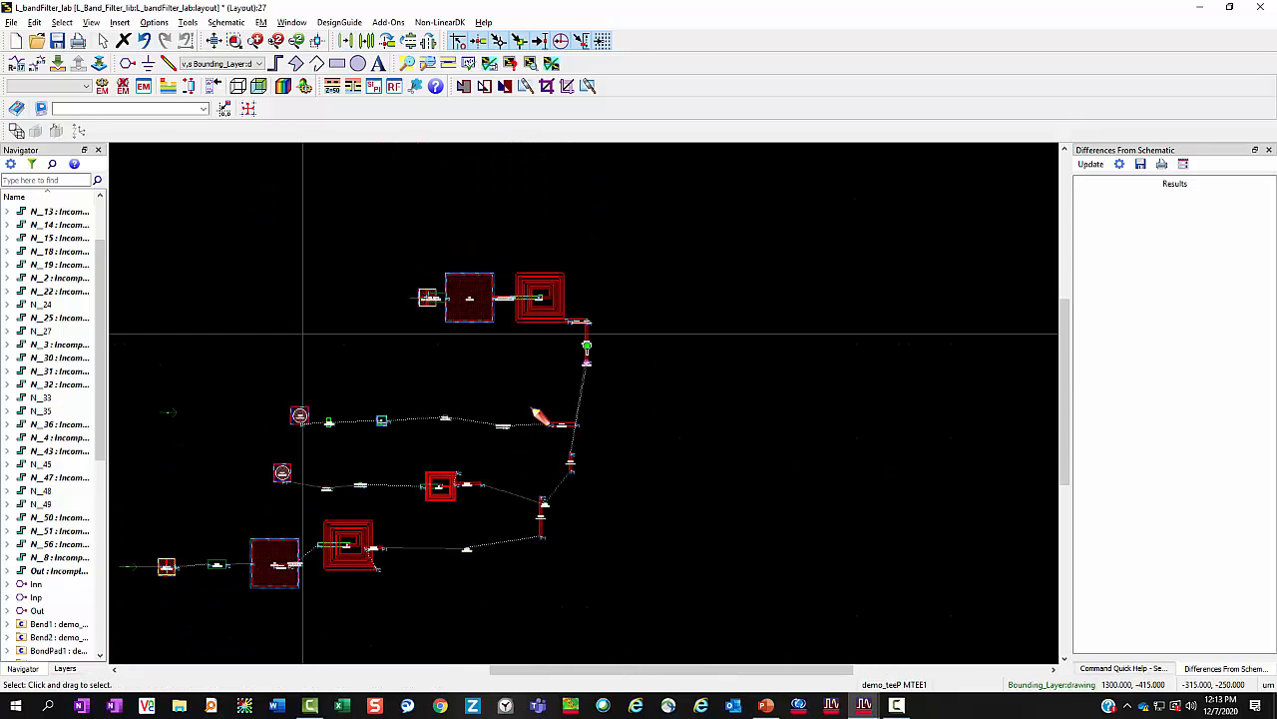
scroll(539, 417, "up", 4)
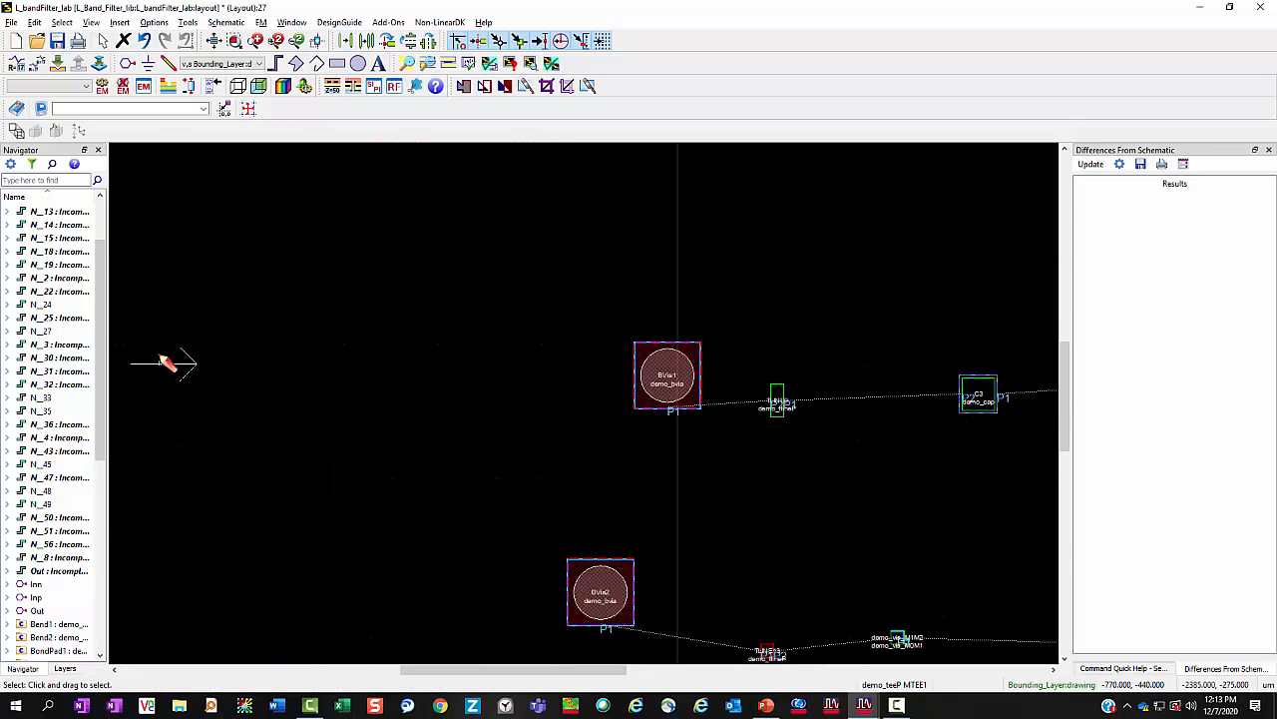
left_click(165, 371)
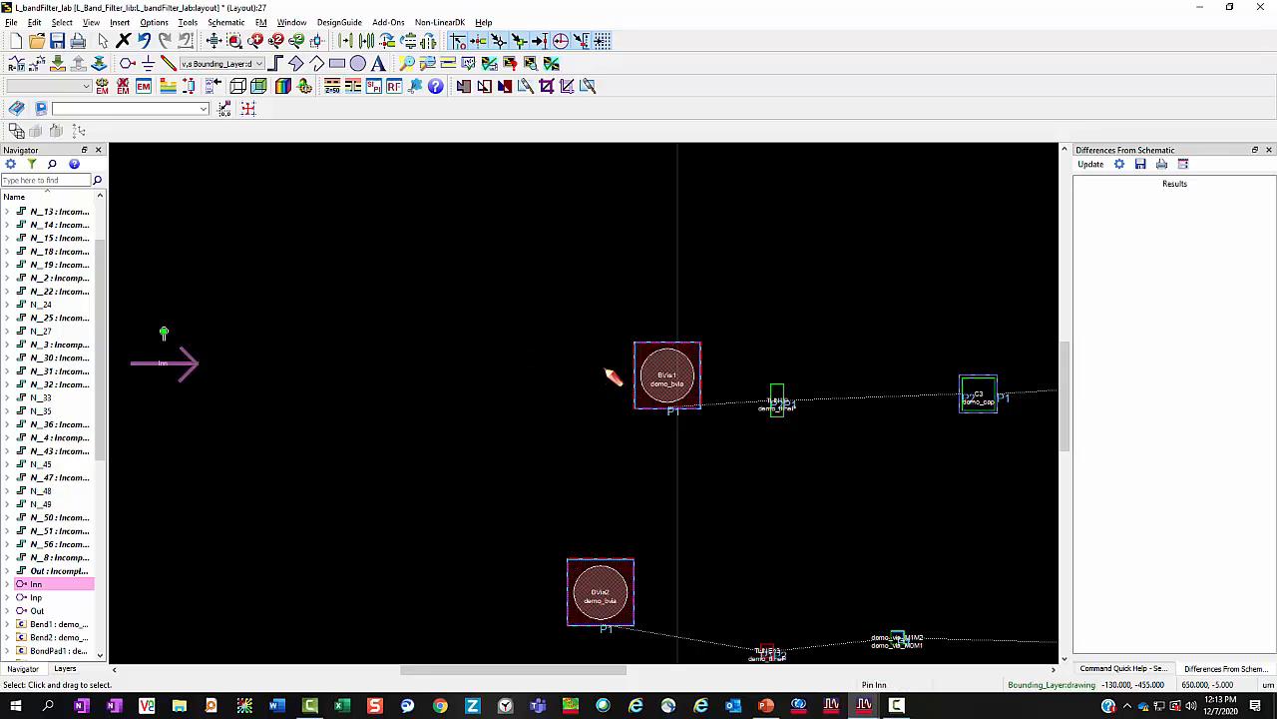
left_click(669, 371)
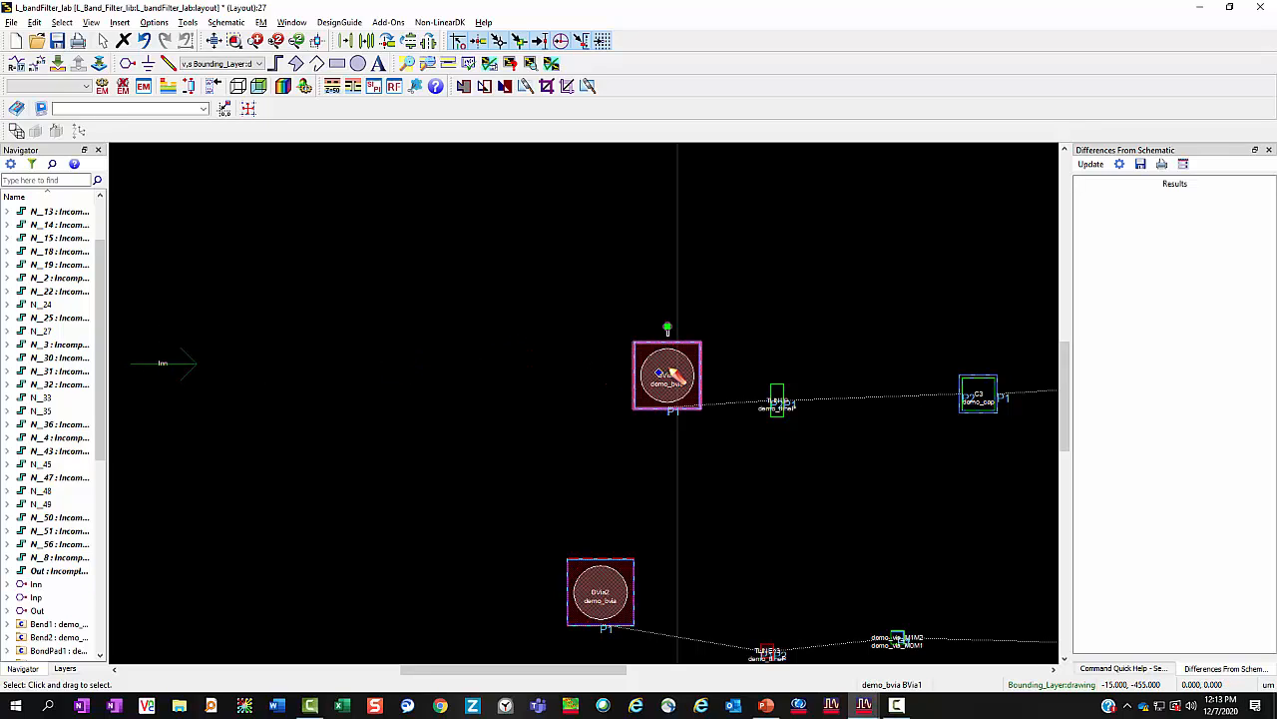
key("ctrl+r")
key("ctrl+r")
key("ctrl+r")
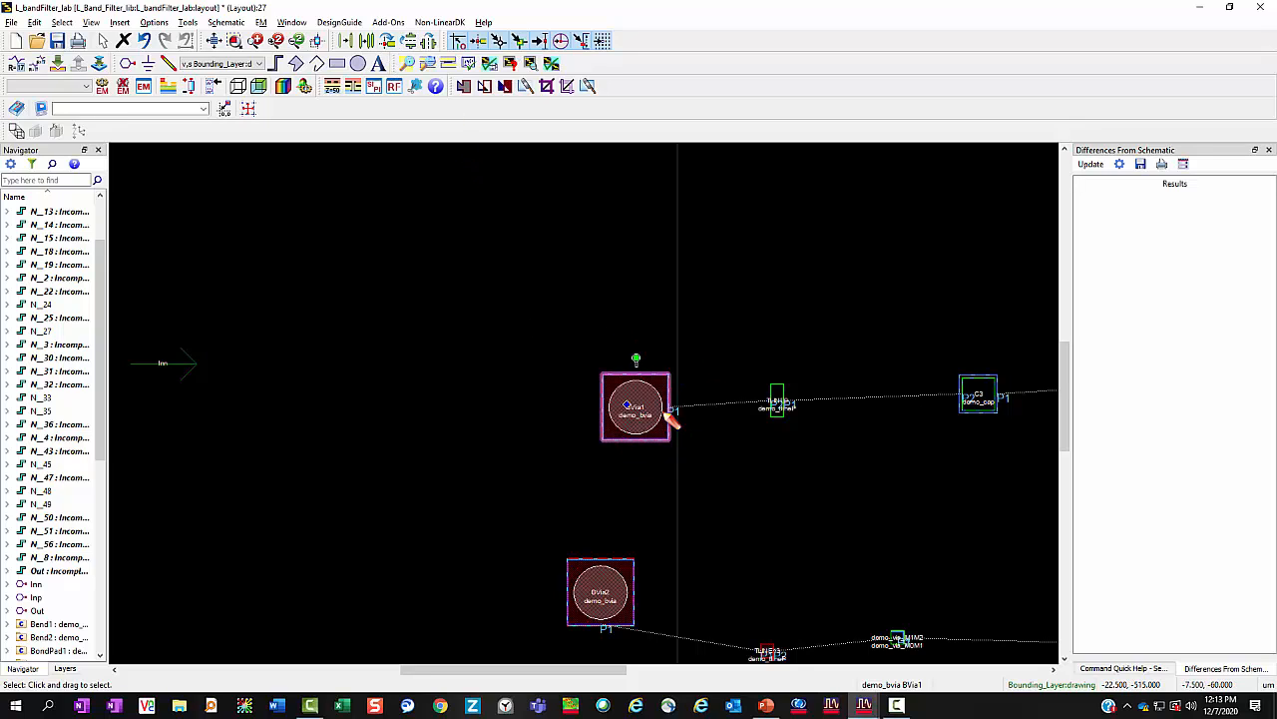
Move BVia1 by its pin P1 onto pin P2 of TLINE9.
key("m")
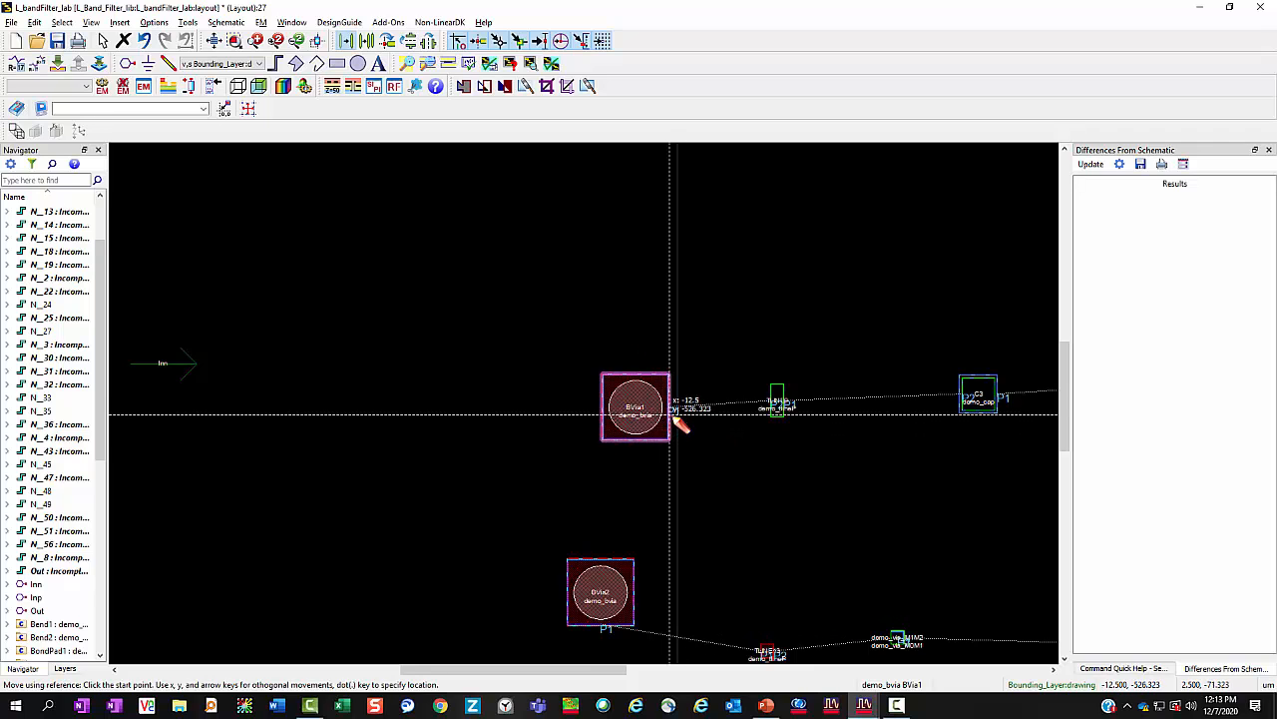
scroll(678, 417, "up", 2)
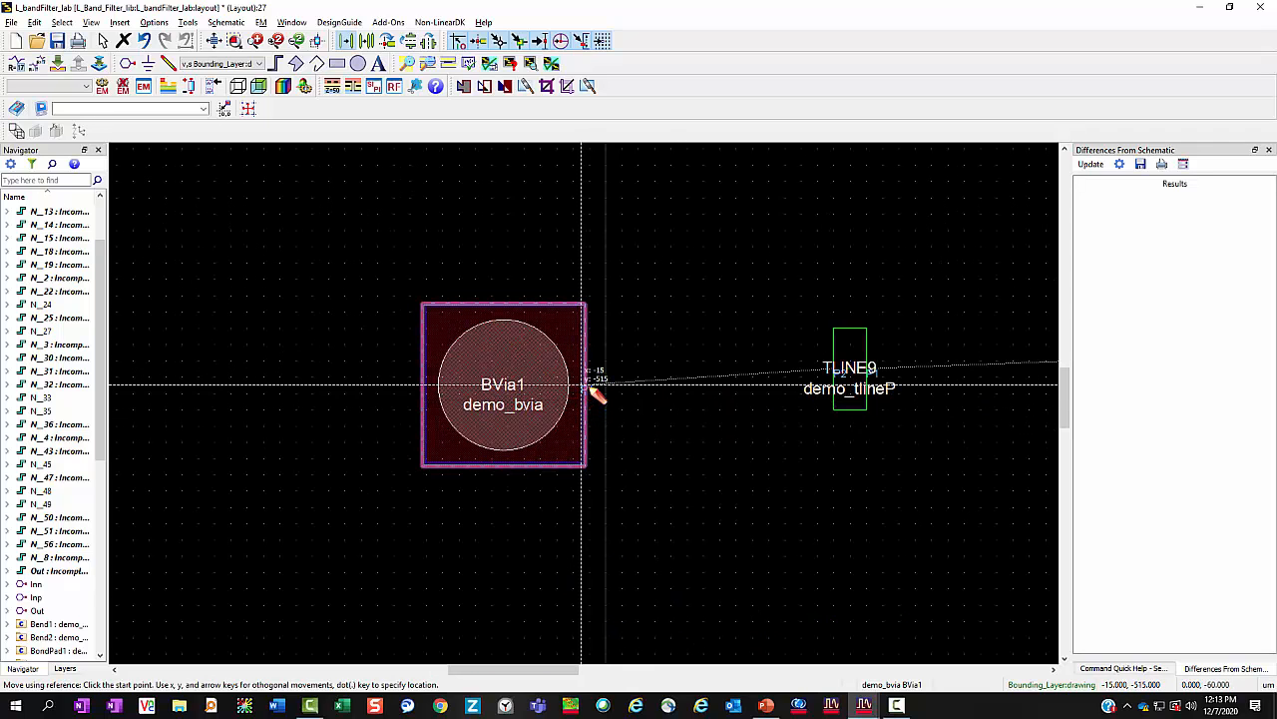
scroll(583, 384, "up", 3)
scroll(584, 395, "up", 2)
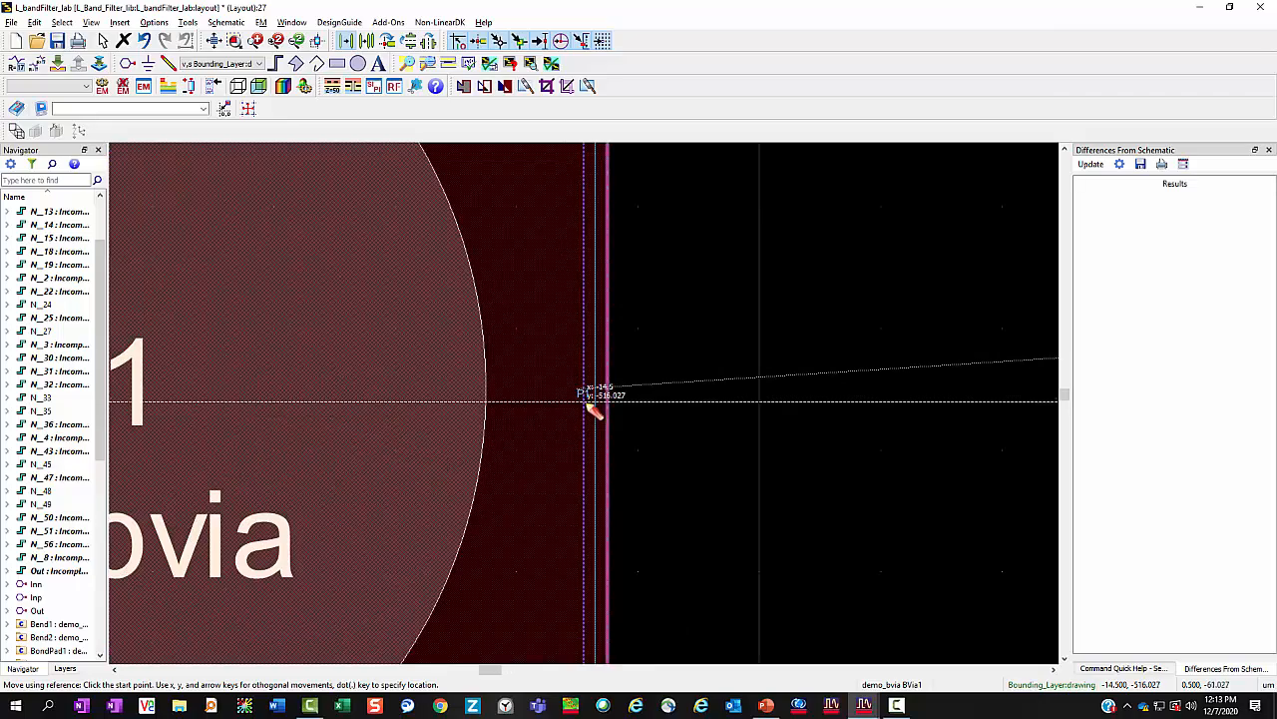
left_click(589, 392)
scroll(599, 399, "down", 5)
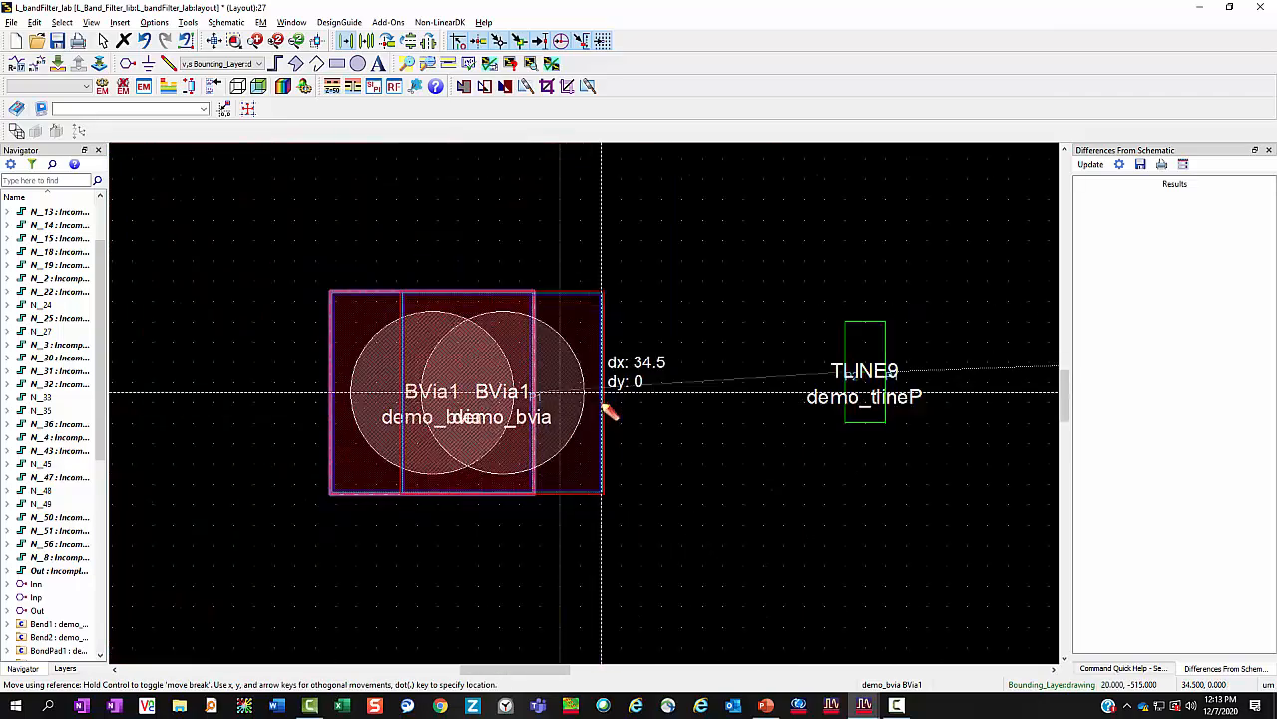
scroll(648, 403, "up", 2)
scroll(619, 404, "up", 5)
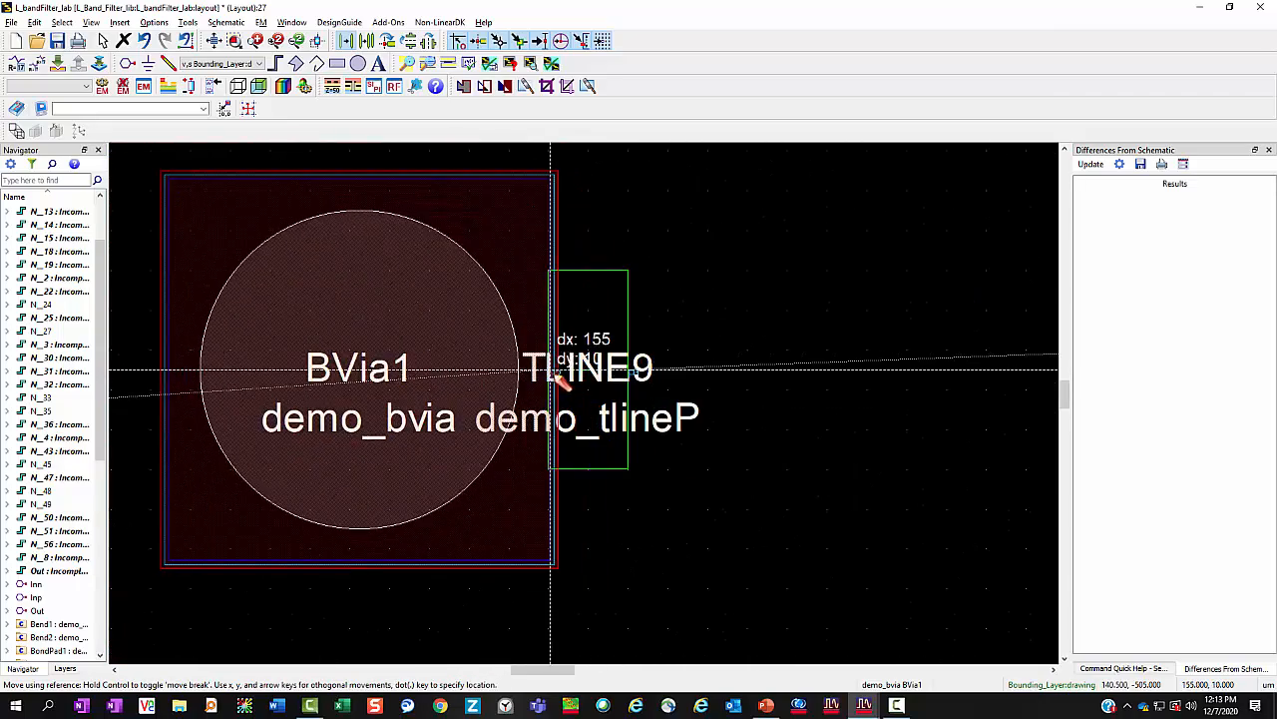
scroll(579, 399, "up", 1)
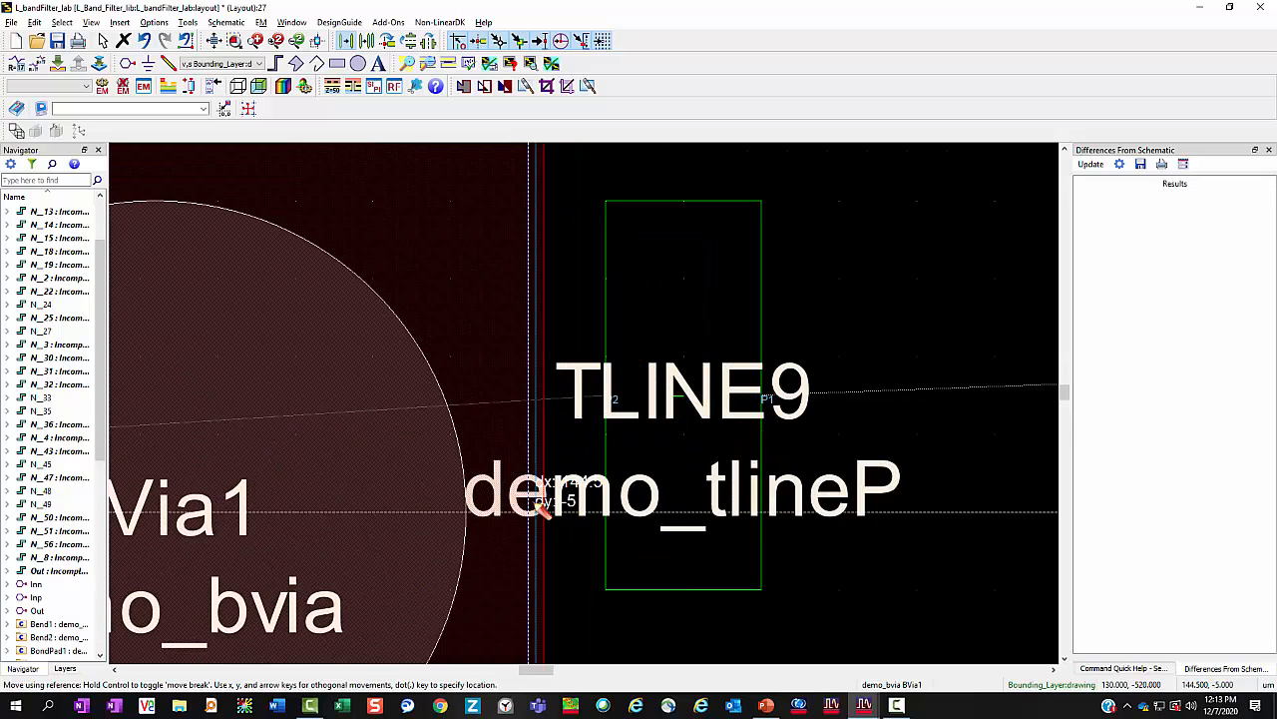
scroll(591, 409, "up", 2)
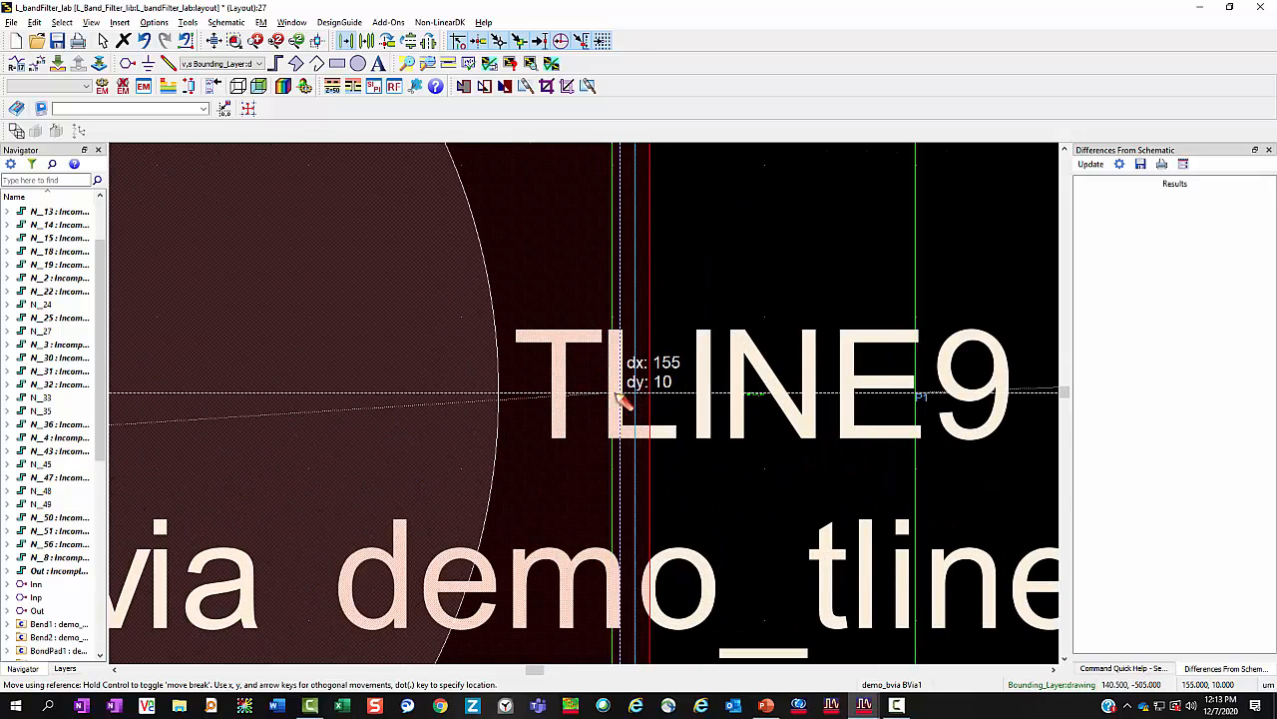
left_click(615, 399)
Move the nine-item output branch by the free pin of Bend2 onto the free pin P1 of TLINE12.
scroll(604, 411, "down", 3)
scroll(599, 420, "down", 3)
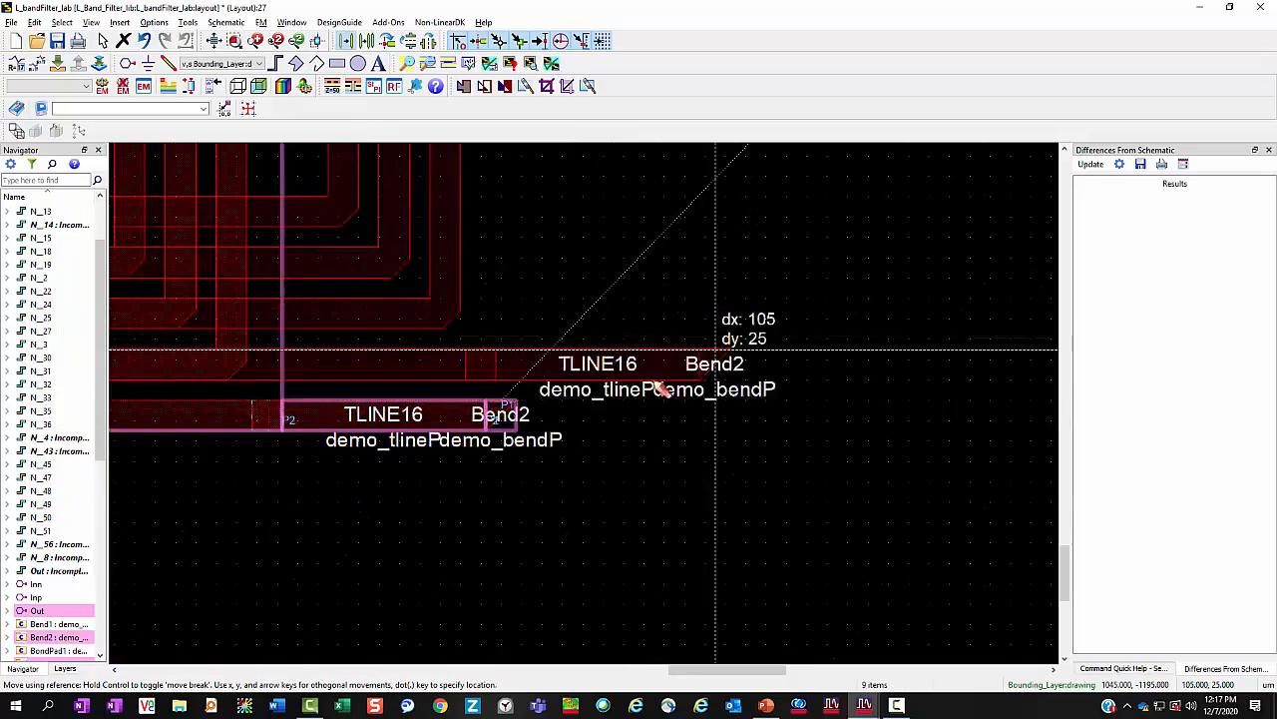
scroll(662, 356, "down", 2)
scroll(668, 324, "down", 1)
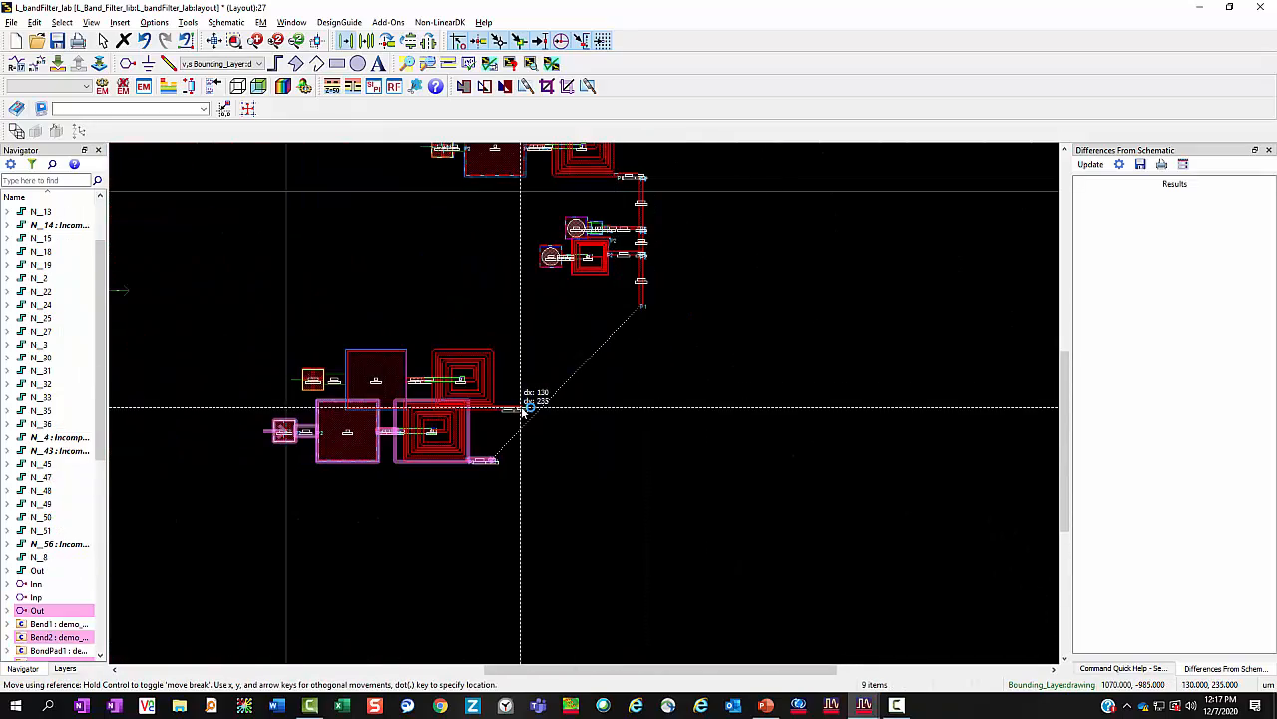
scroll(522, 408, "up", 5)
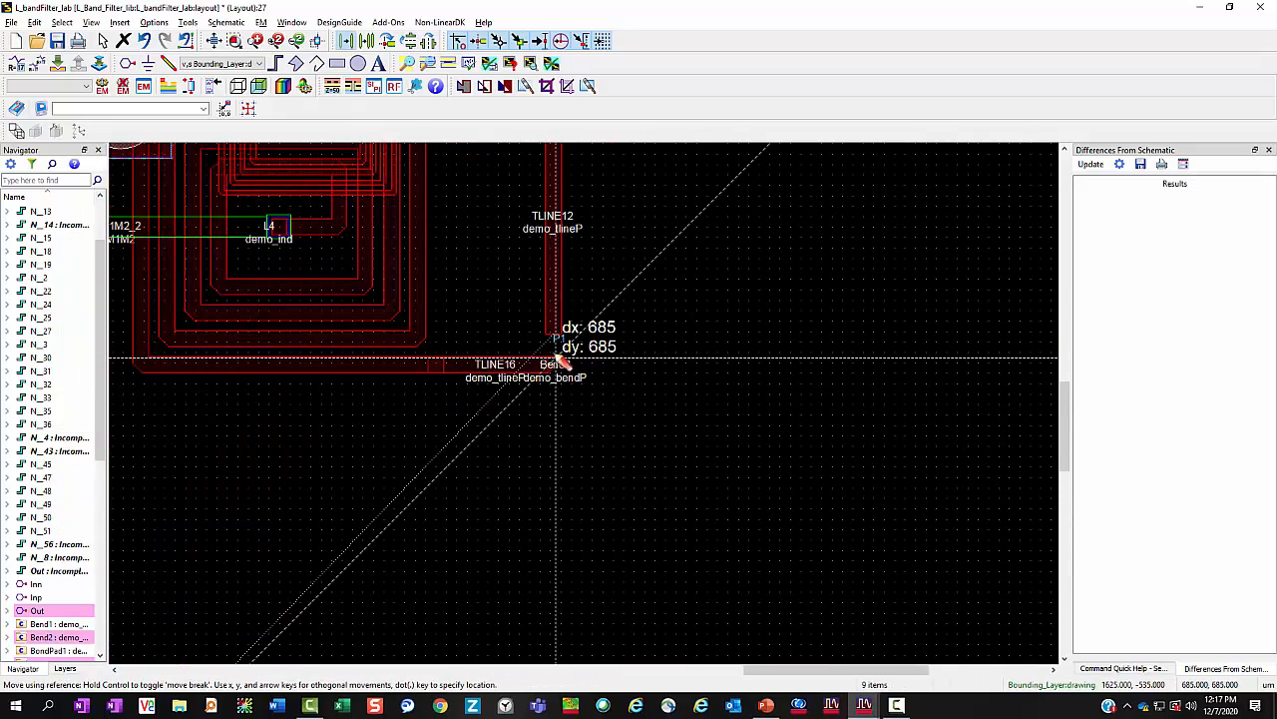
left_click(561, 341)
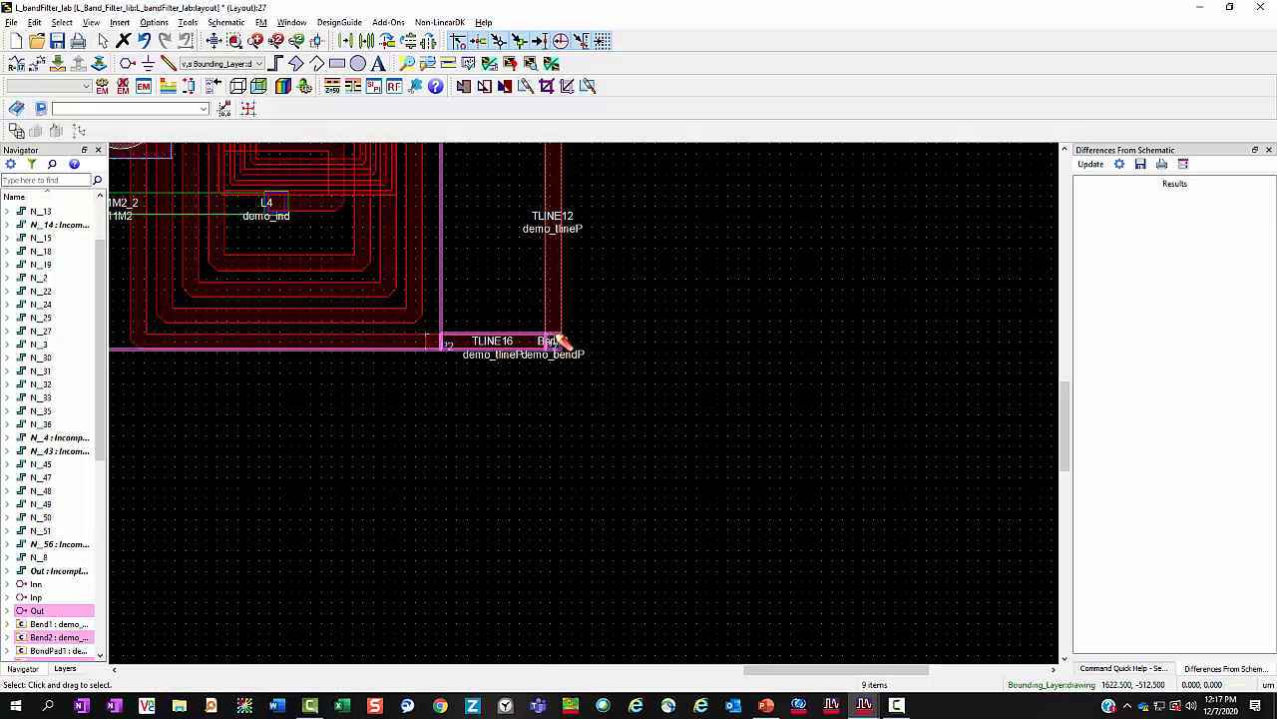
left_click(641, 404)
scroll(642, 404, "down", 5)
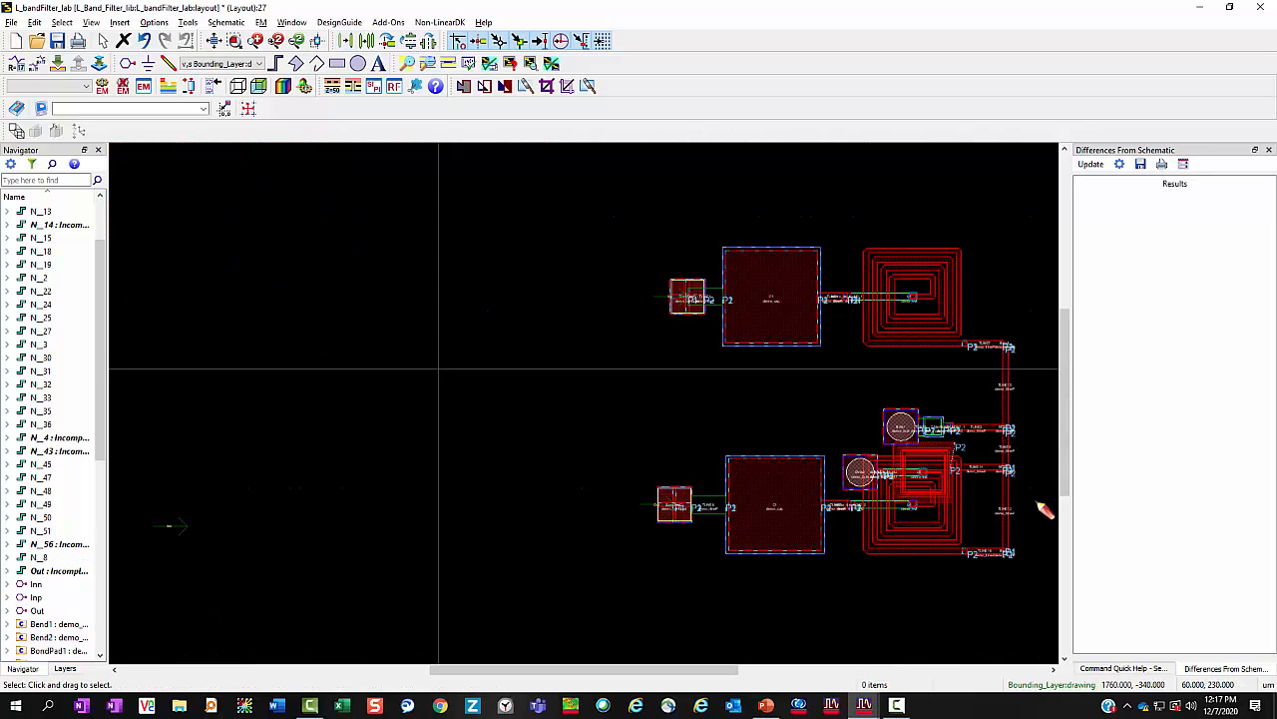
Move pin Inn close to the circuit, into the open area between the input and output bond pads.
left_click(158, 524)
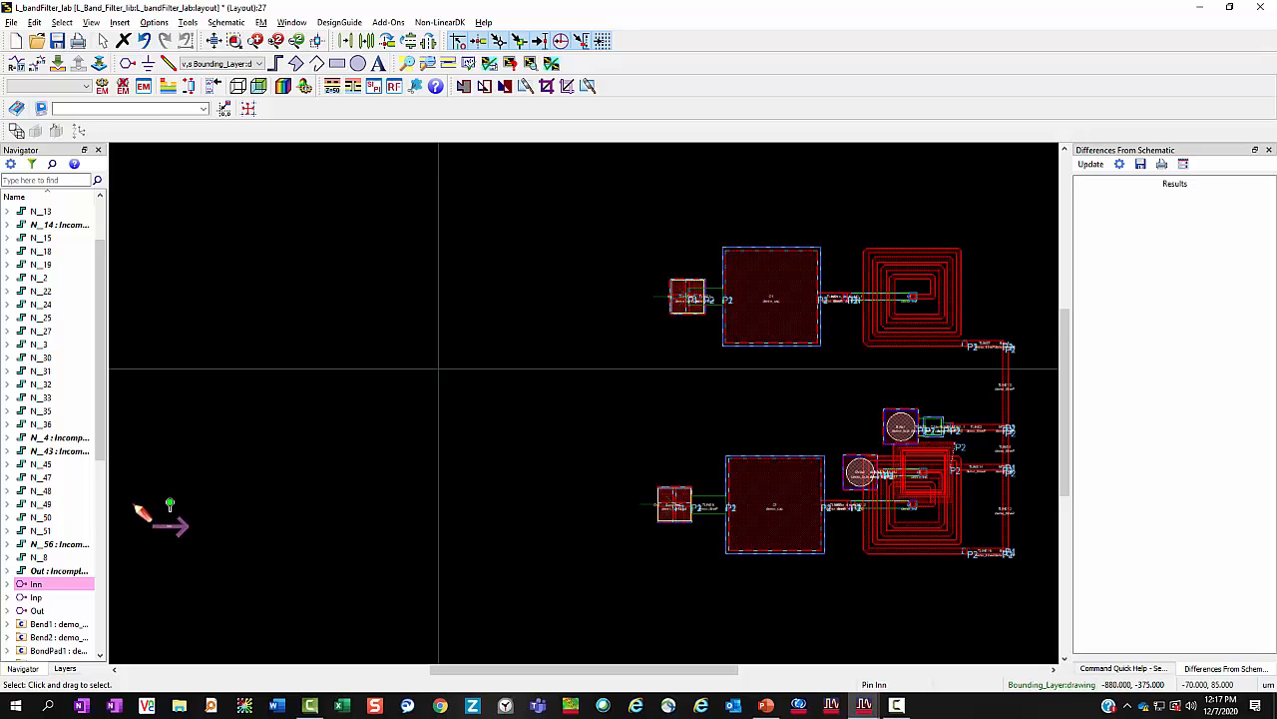
left_click_drag(200, 544, 611, 437)
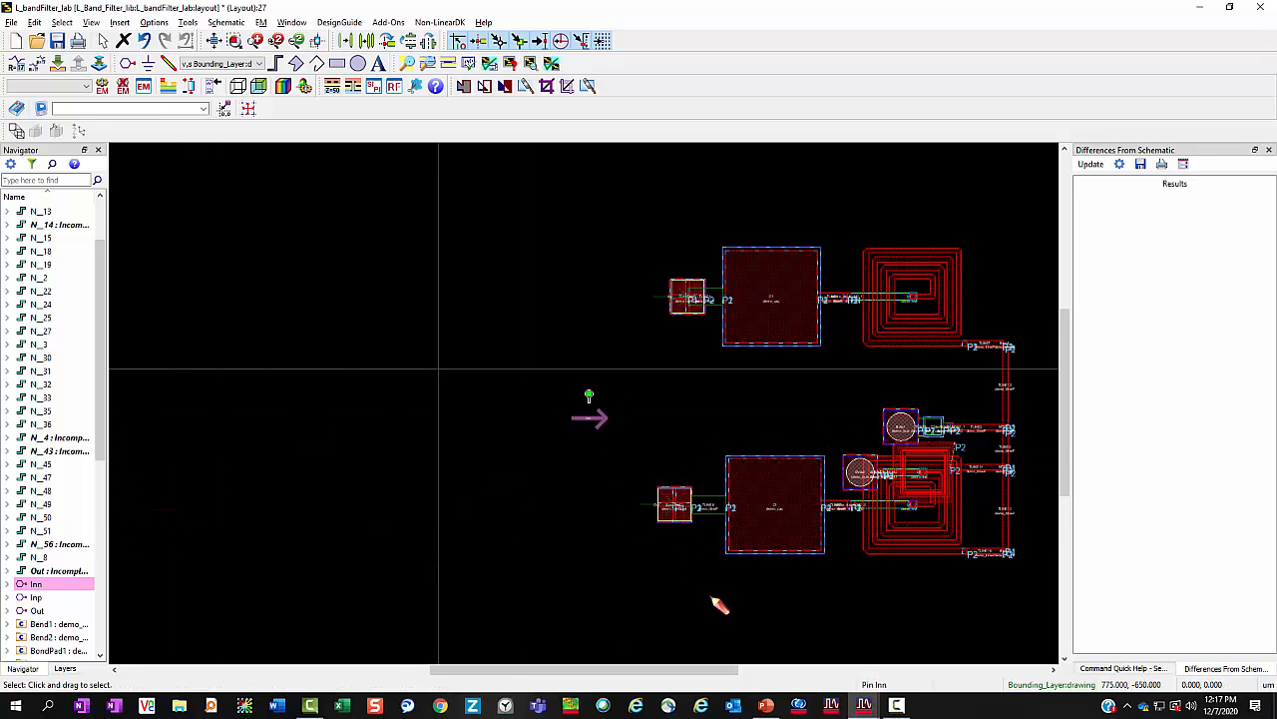
key("Escape")
key("f")
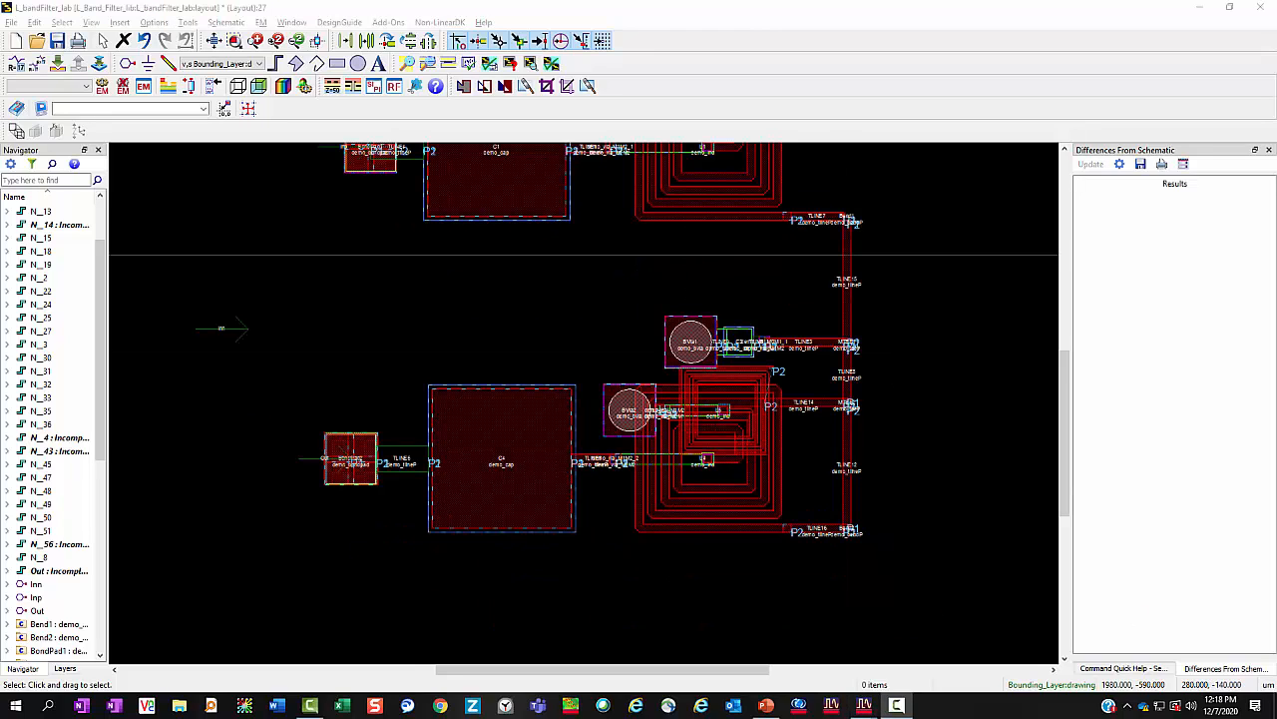
Mirror inductor L4 vertically and move it by its pin P2 onto pin P2 of TLINE16.
left_click(771, 507)
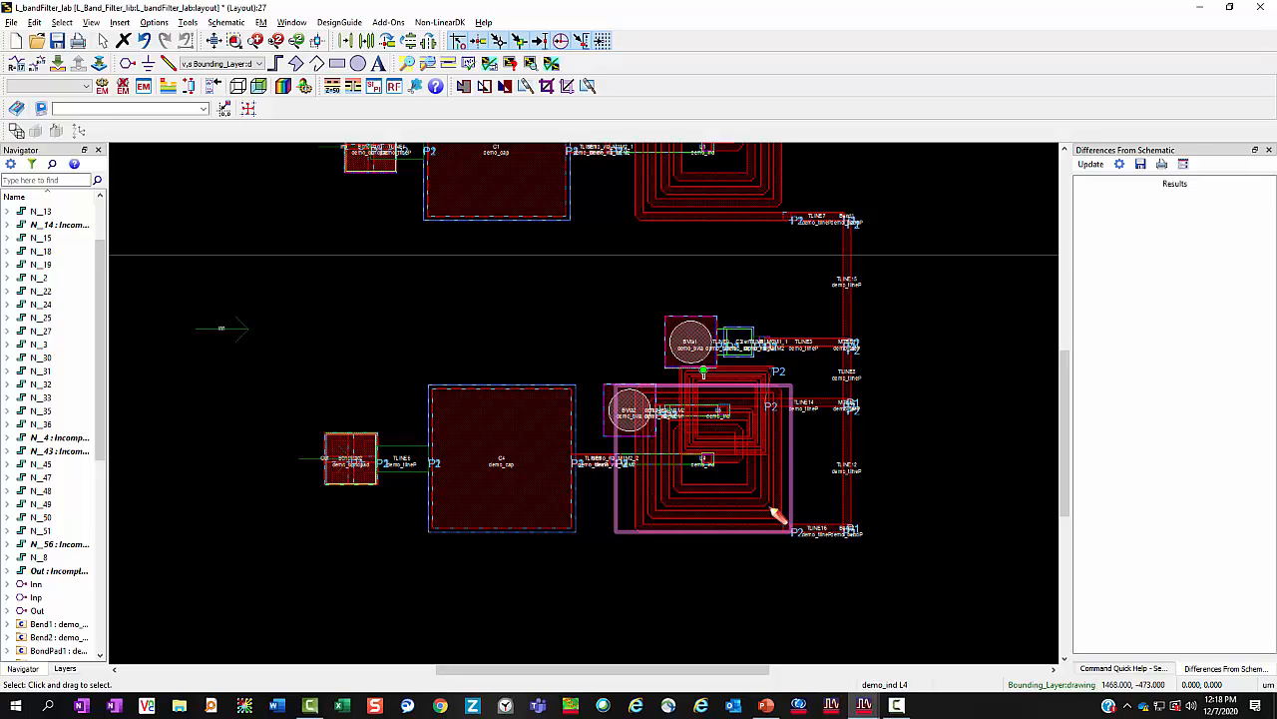
key("shift+y")
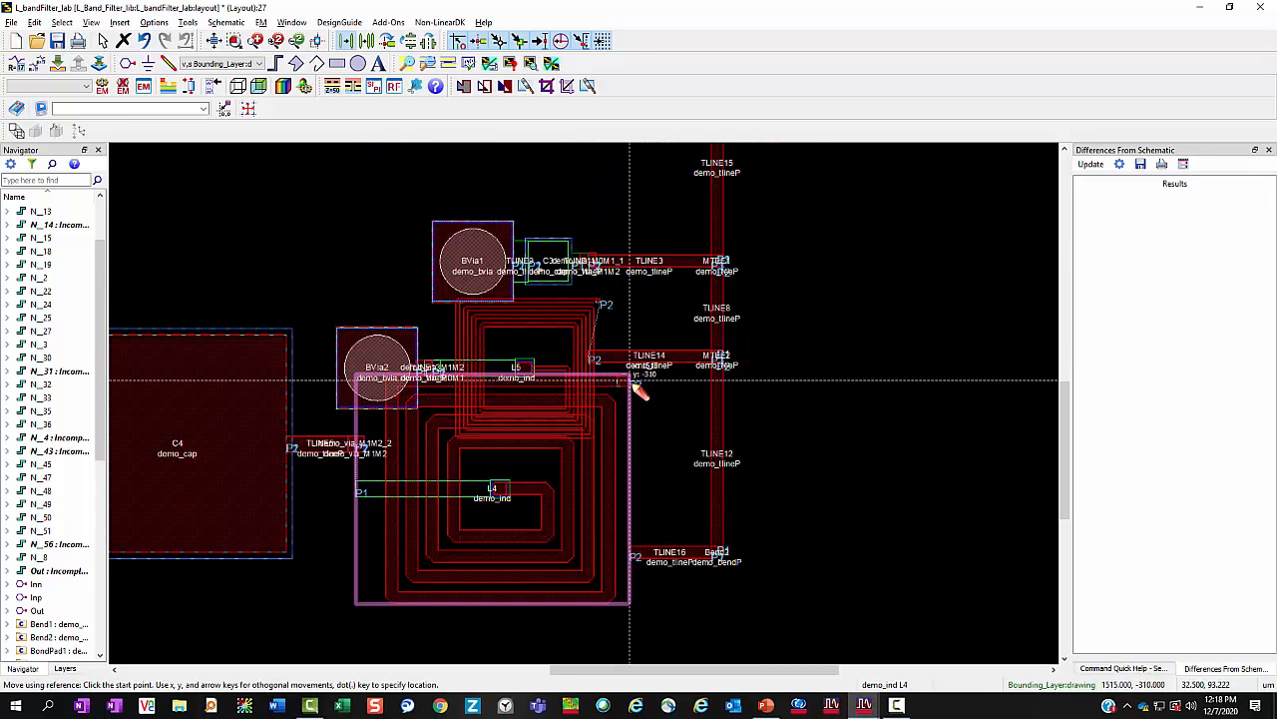
left_click(629, 381)
left_click(632, 556)
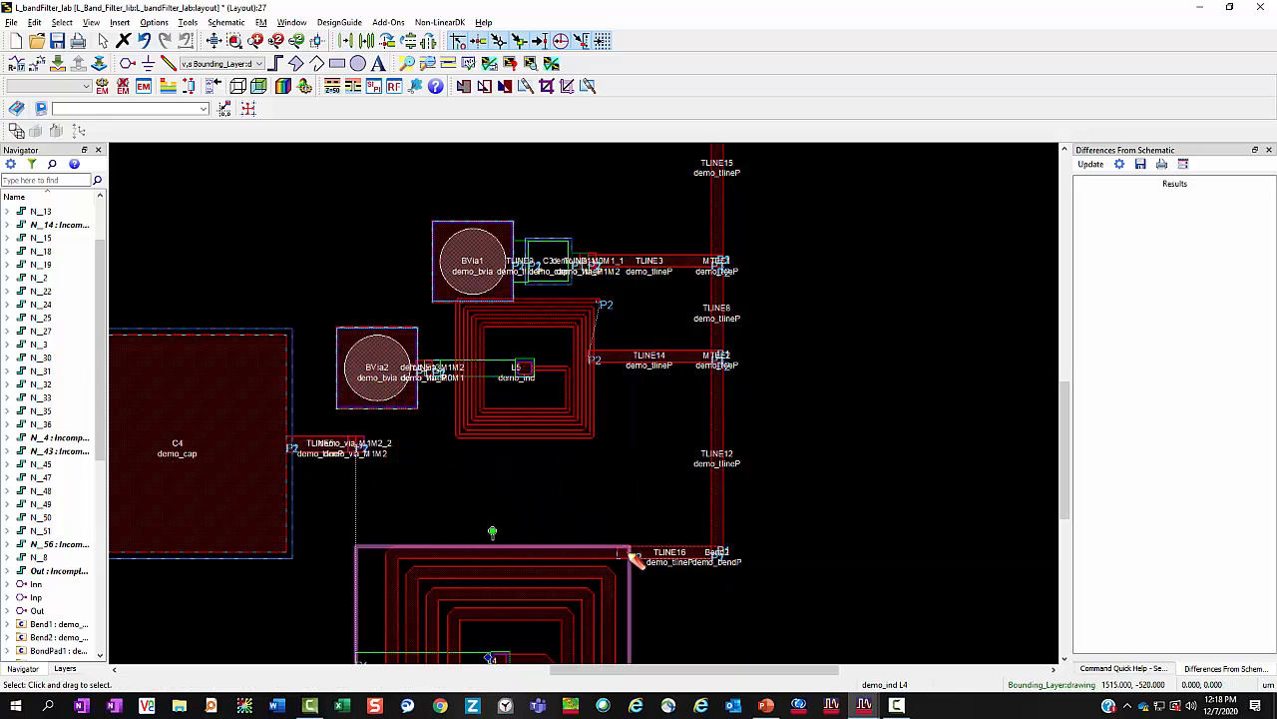
Move the six-item output group from BondPad2 to demo_via_M1M2_2 by the via's free pin onto pin P1 of L4.
scroll(577, 446, "down", 2)
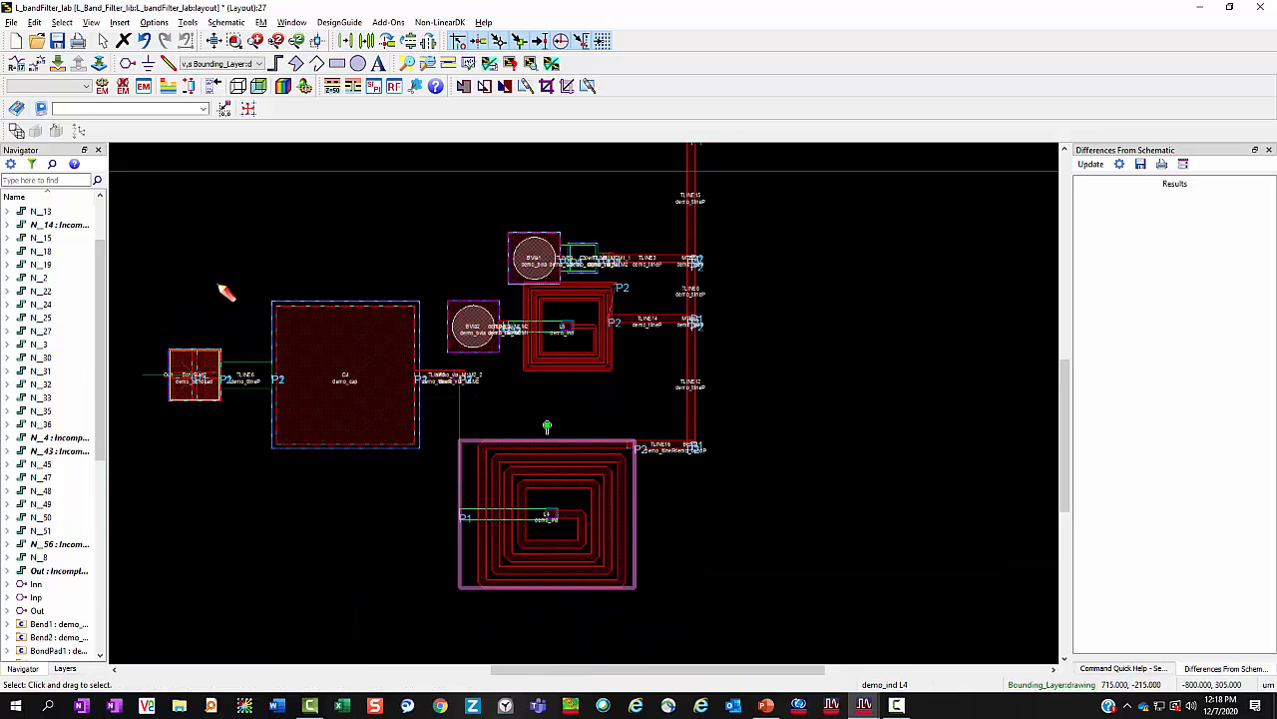
left_click_drag(148, 286, 473, 462)
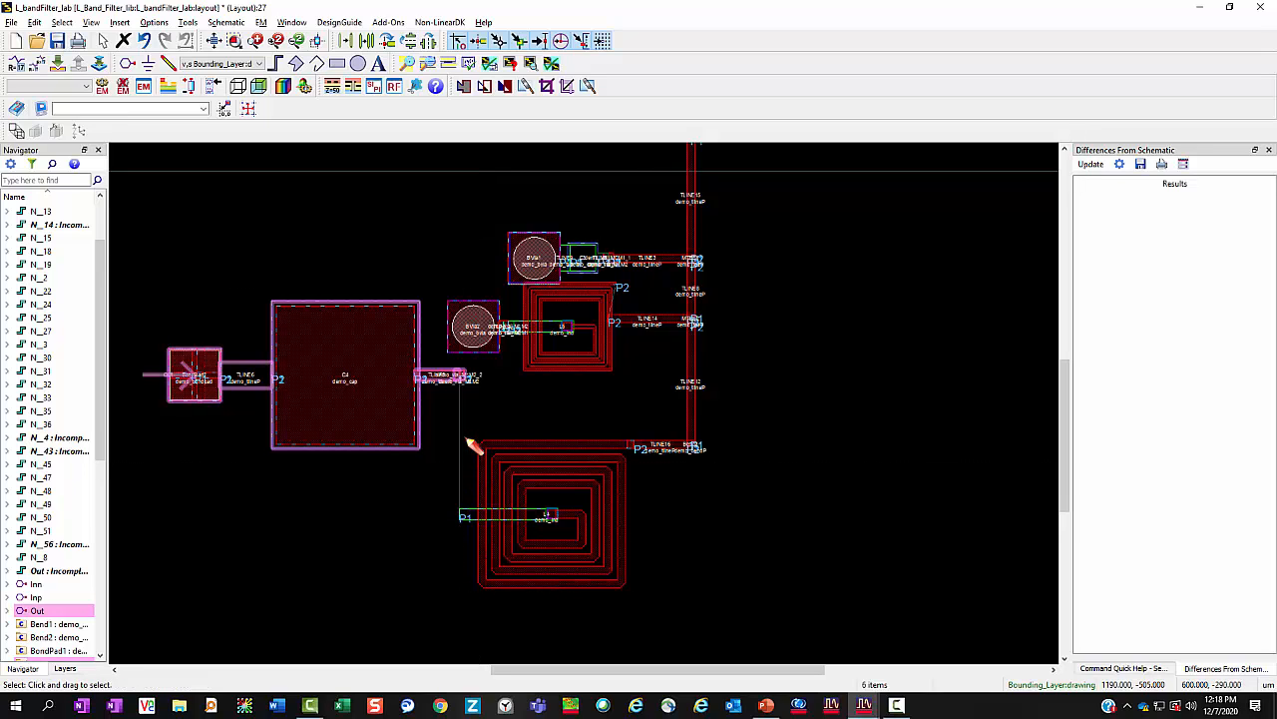
key("m")
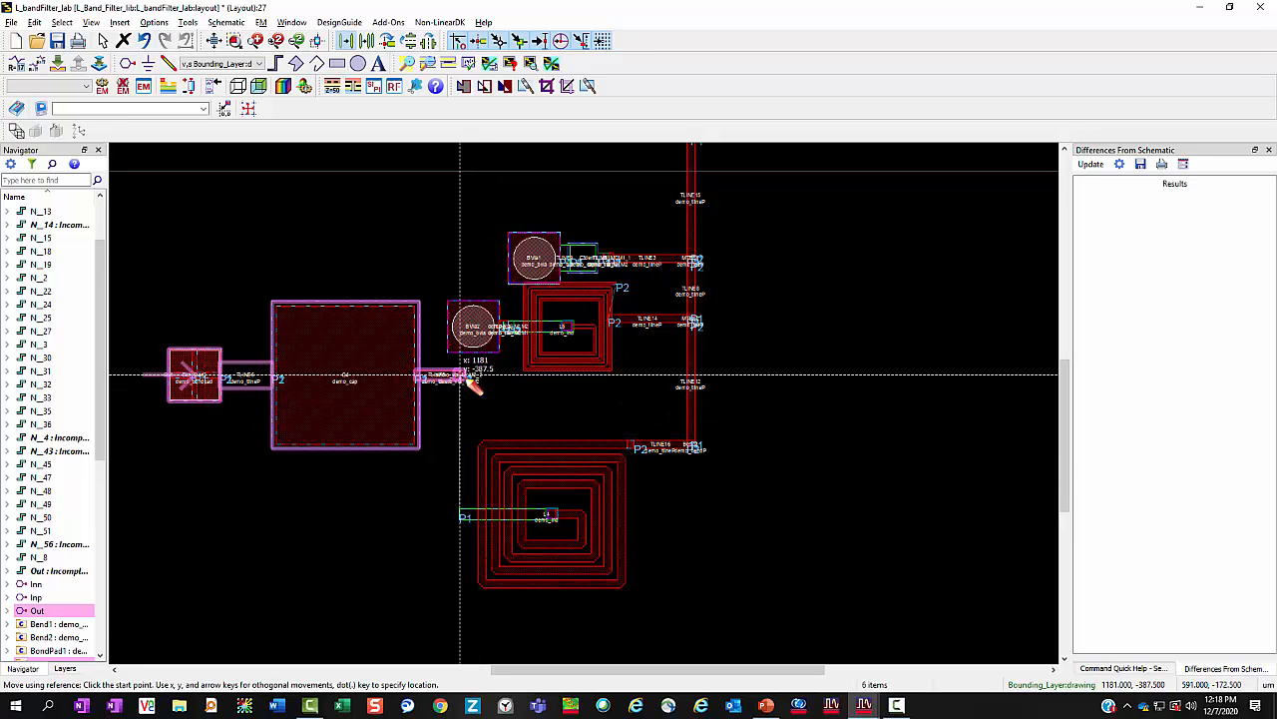
scroll(472, 385, "up", 2)
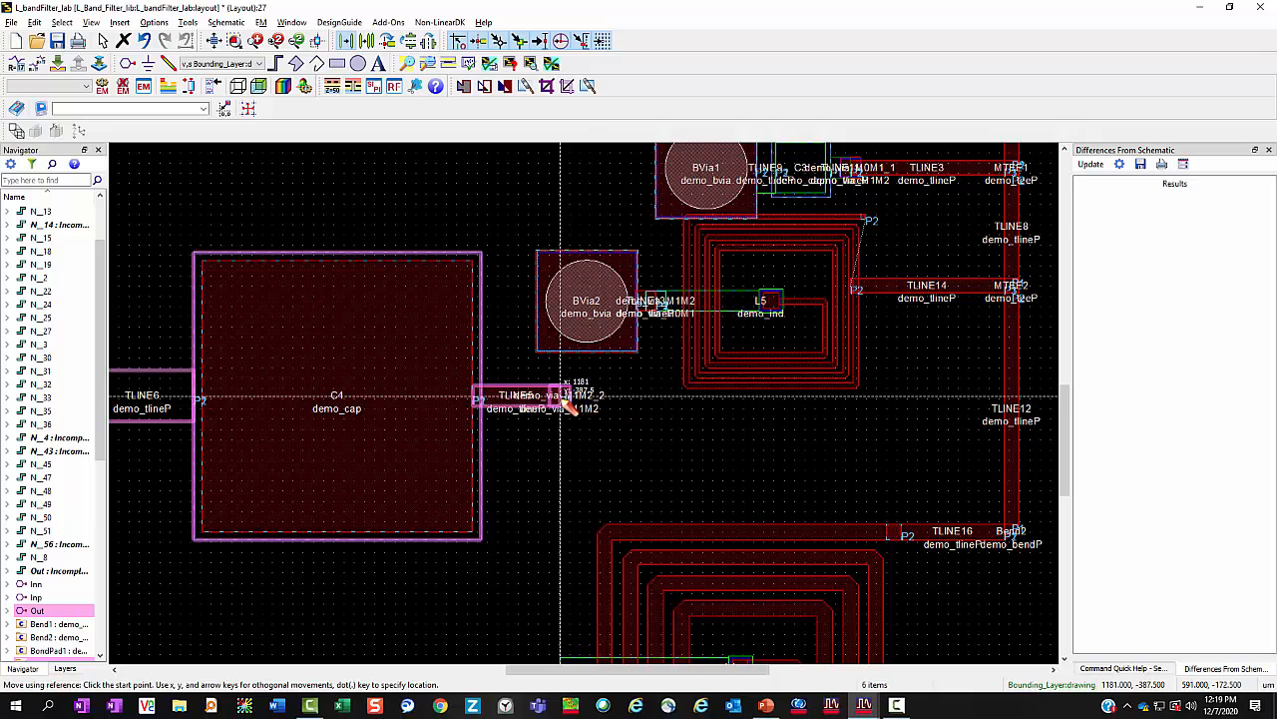
left_click(566, 401)
scroll(593, 529, "down", 3)
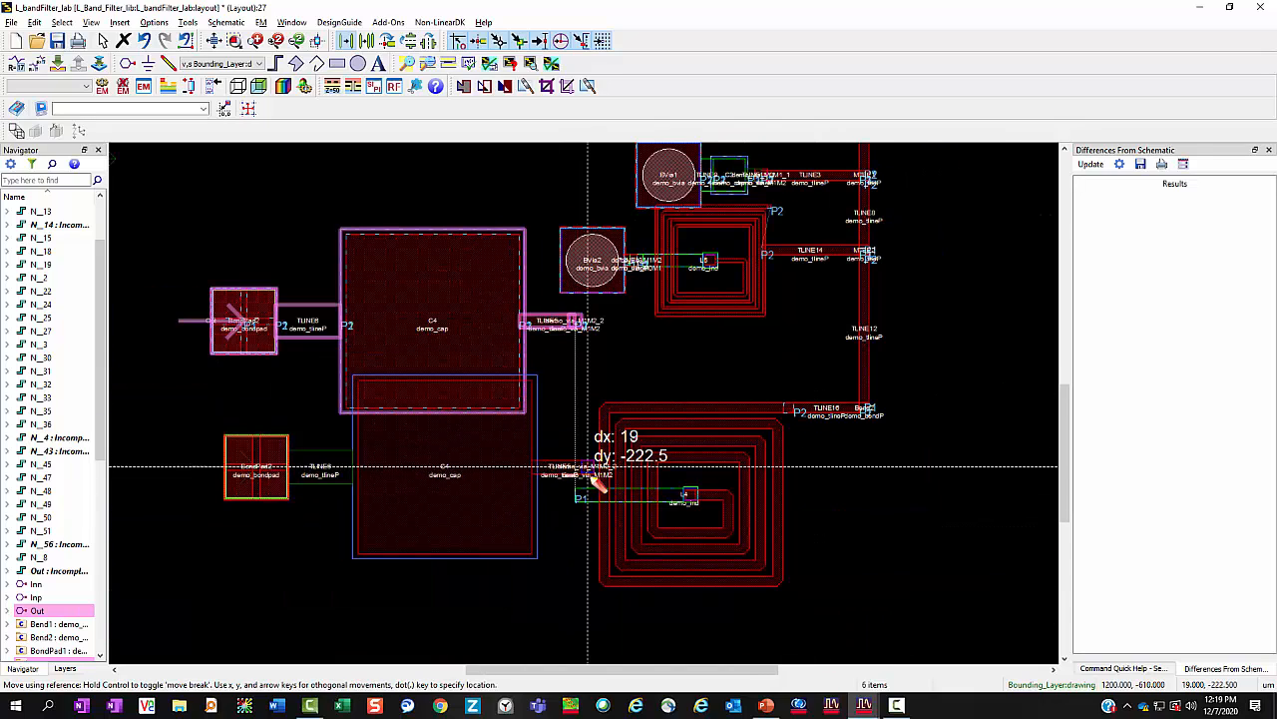
left_click(589, 499)
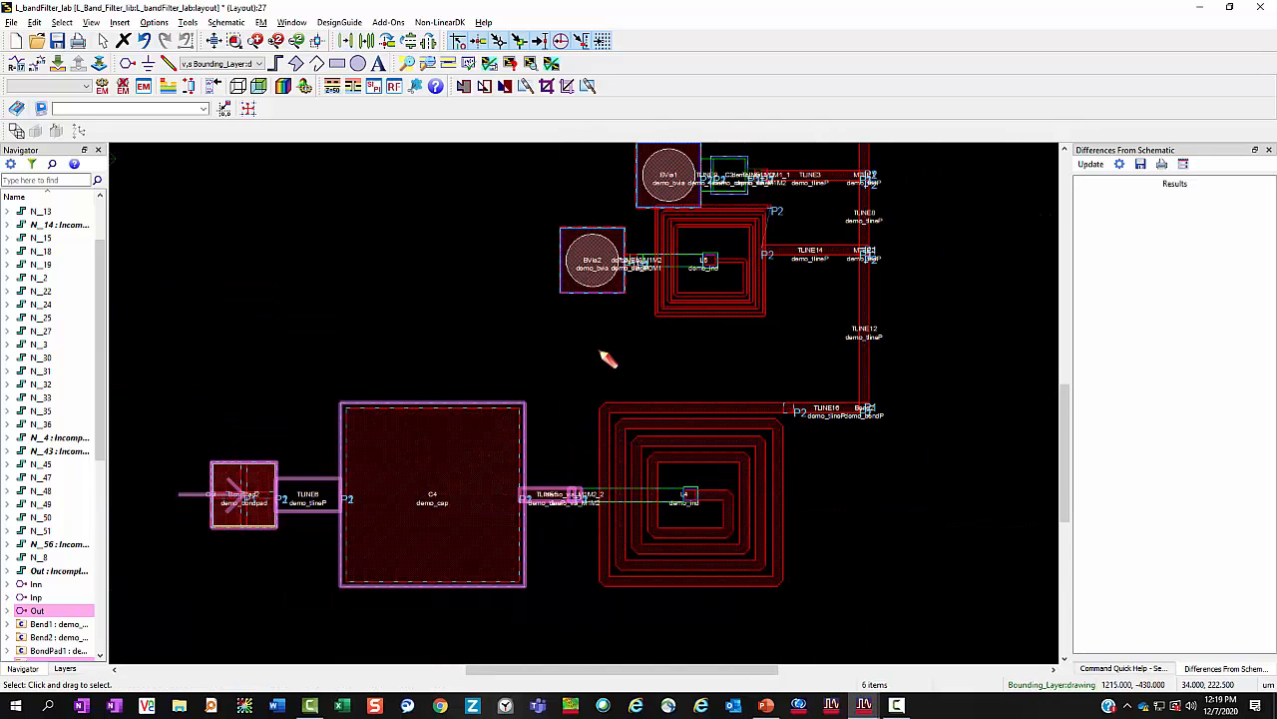
Move BVia2, inductor L5 and the parts between them as one group by L5's pin P2 onto pin P2 of TLINE14.
scroll(601, 353, "down", 1)
left_click_drag(592, 381, 582, 437)
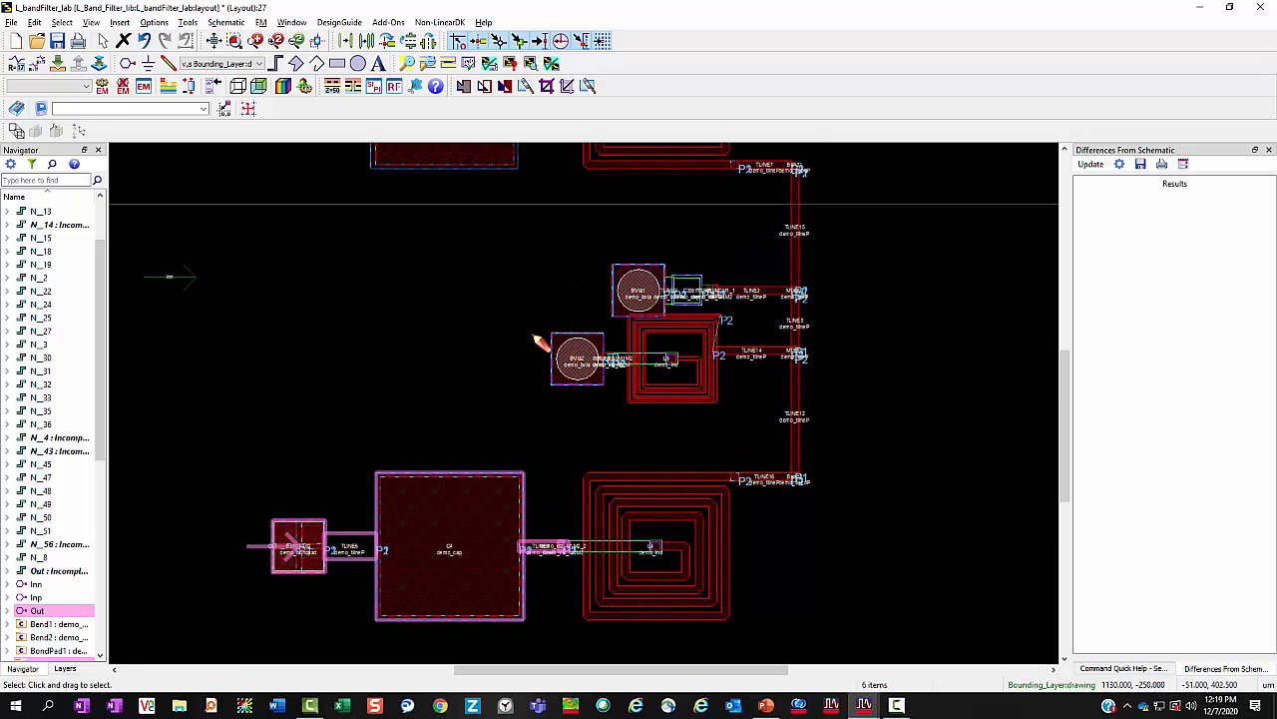
left_click_drag(523, 299, 740, 441)
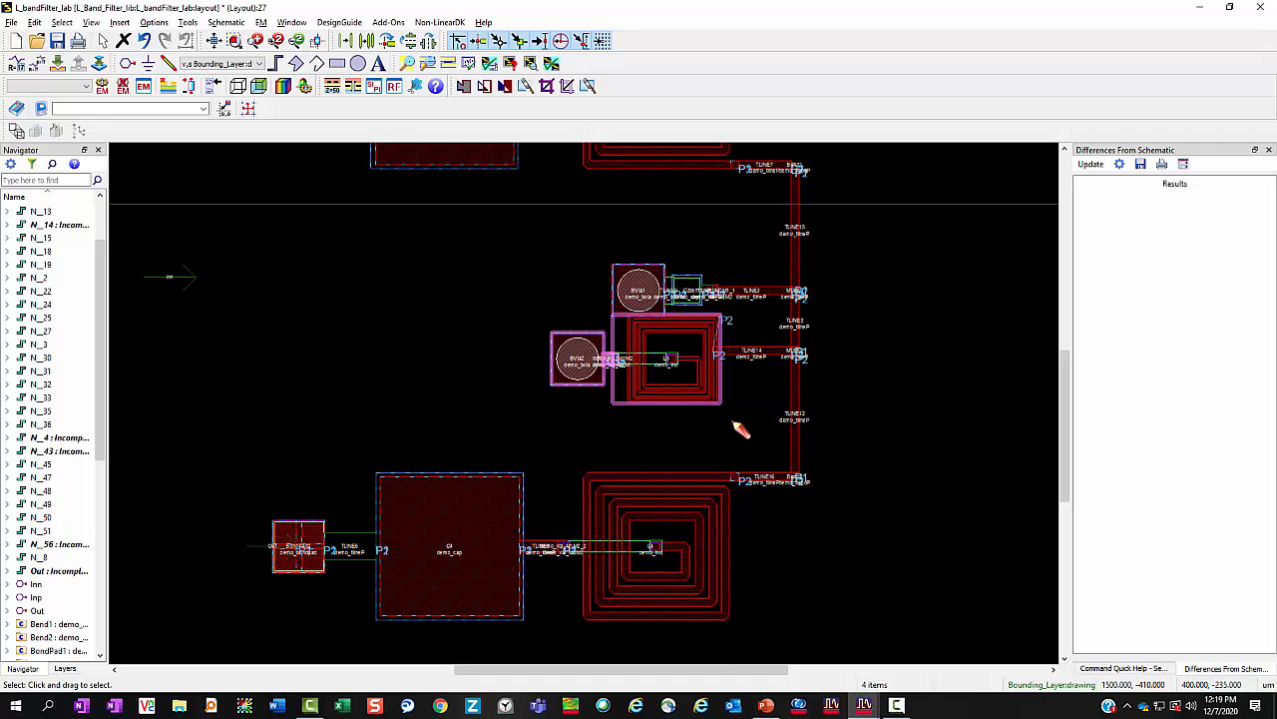
key("m")
scroll(735, 368, "up", 3)
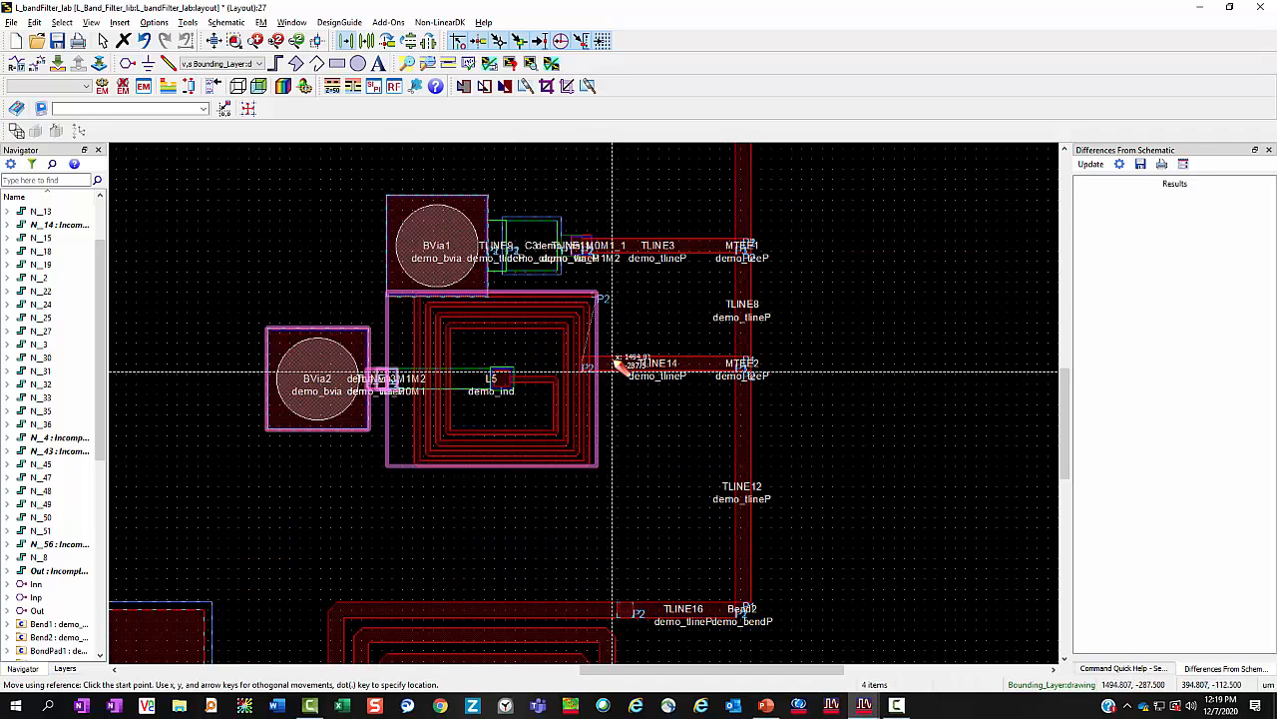
left_click(598, 296)
left_click(589, 371)
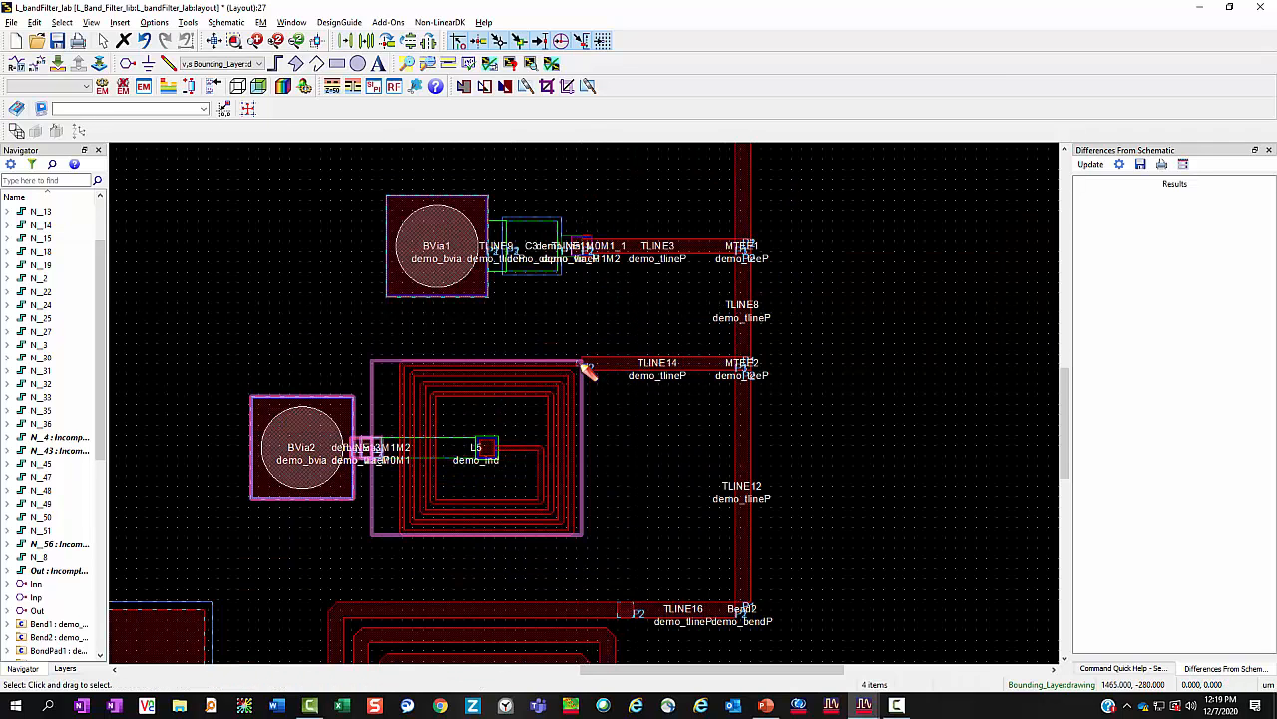
left_click(844, 402)
scroll(625, 408, "down", 3)
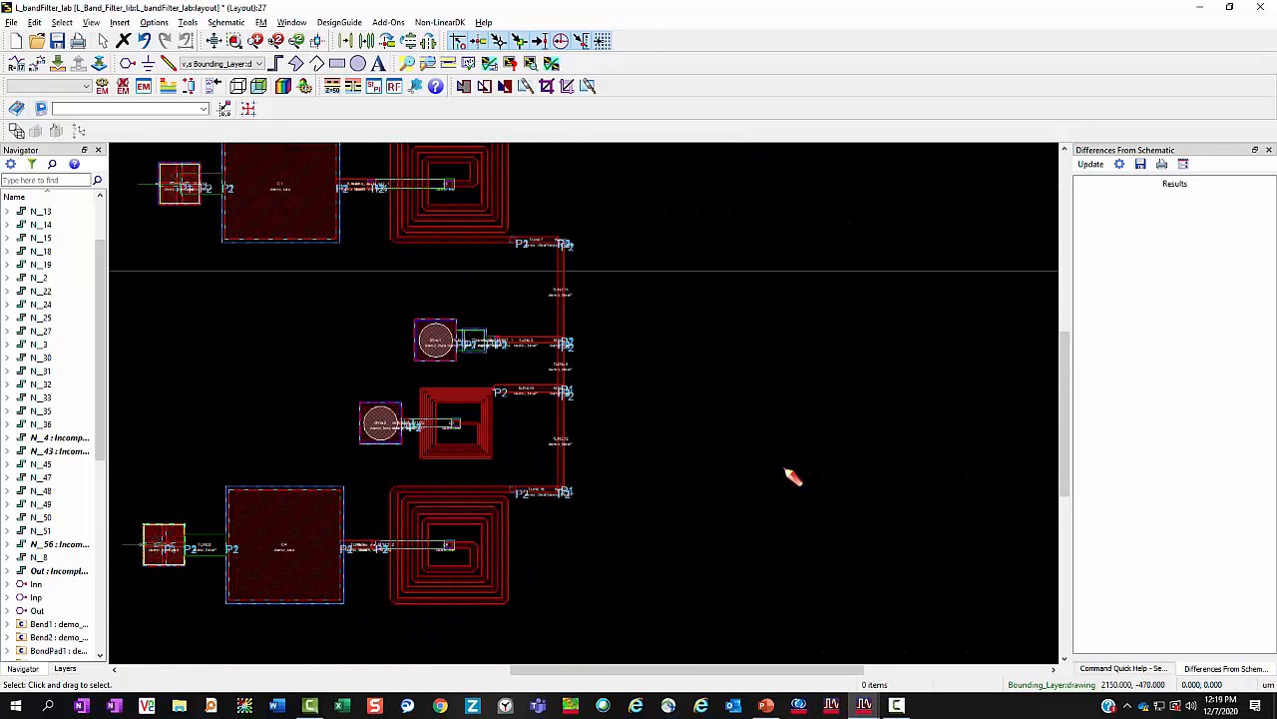
Show the Info window and inspect the properties of pin Out and BondPad2.
key("f")
key("ctrl+shift+d")
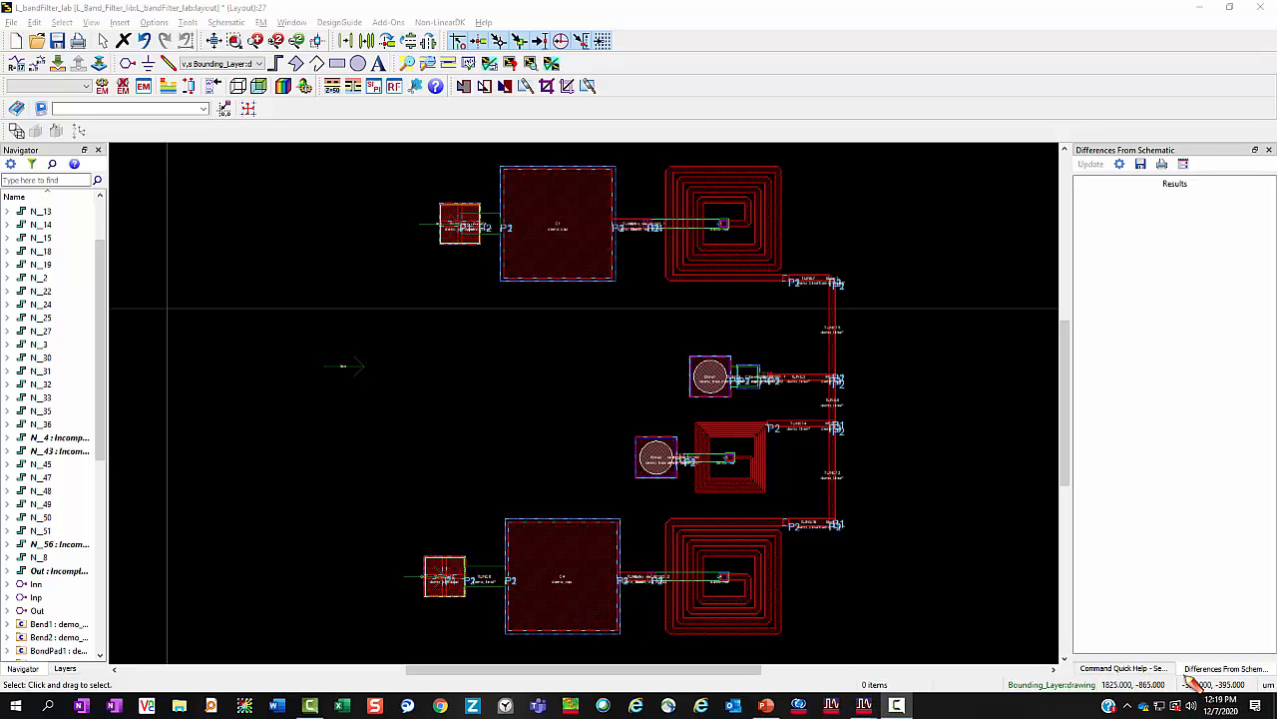
right_click(1095, 126)
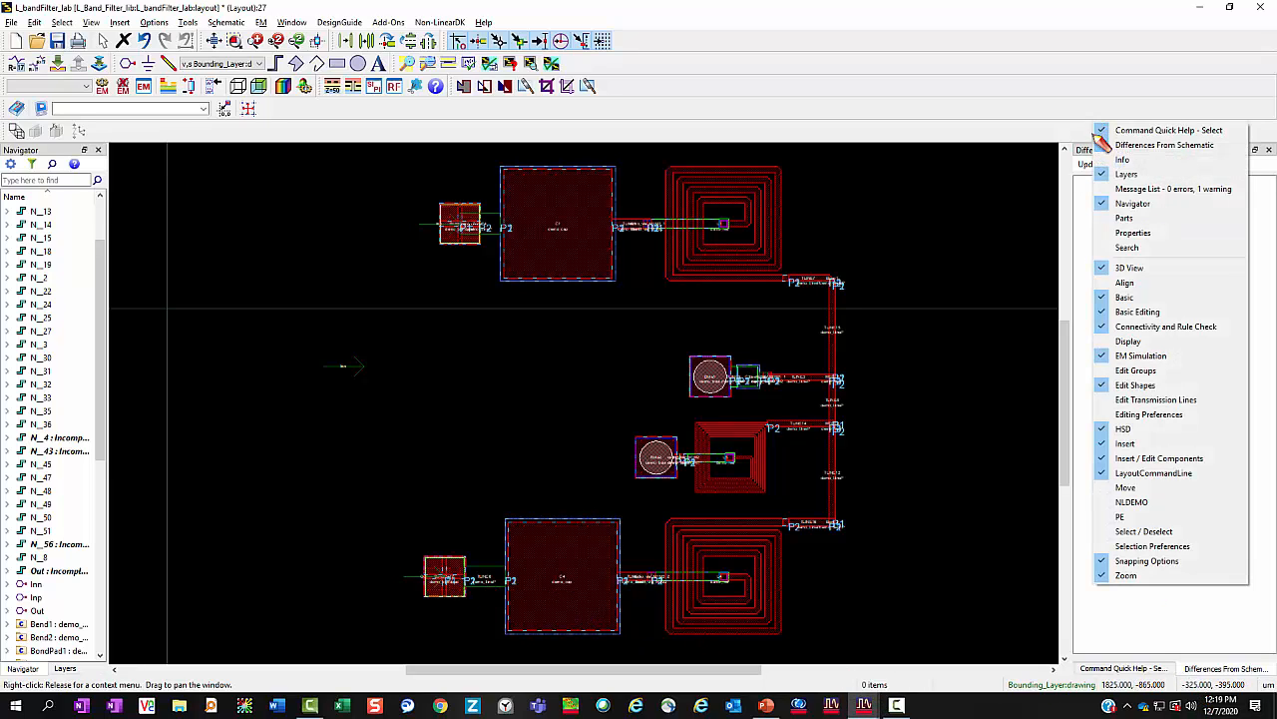
left_click(1123, 170)
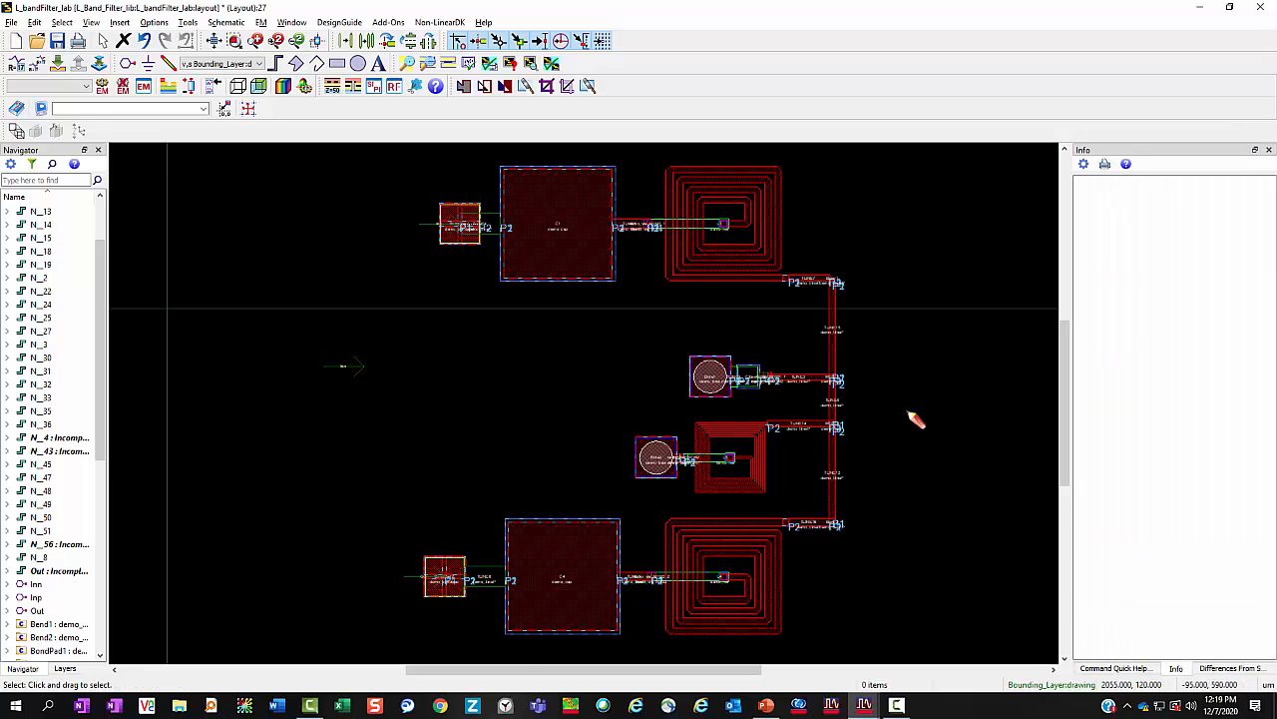
left_click(440, 579)
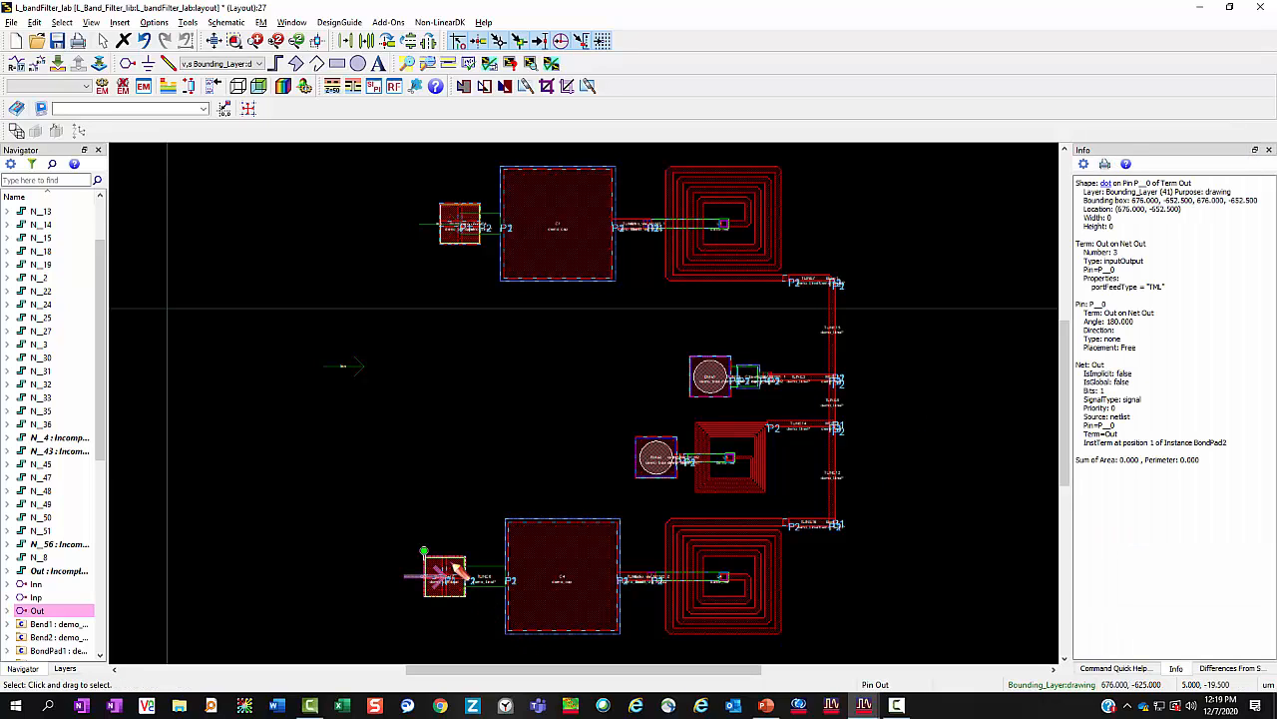
left_click(461, 570)
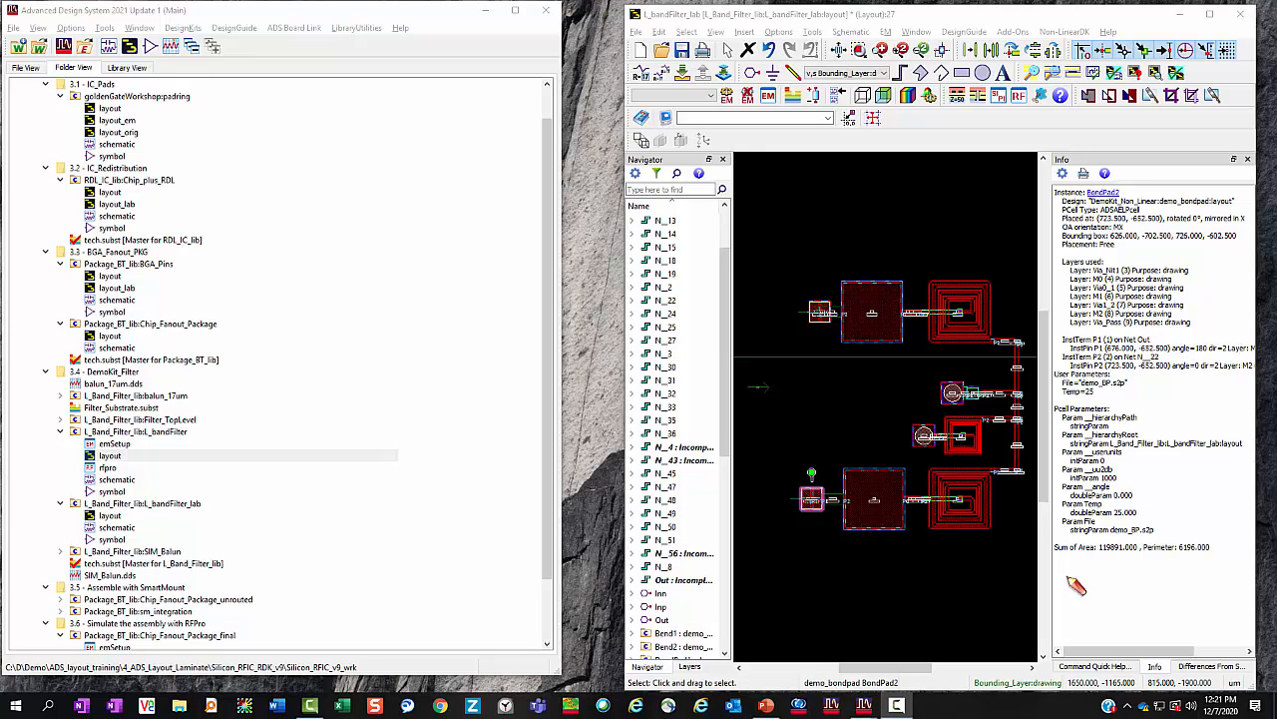
Bring up the L_bandFilter_lab schematic and show the equivalent components for C1, L1, L4 and C4 picked in the layout.
mouse_move(865, 704)
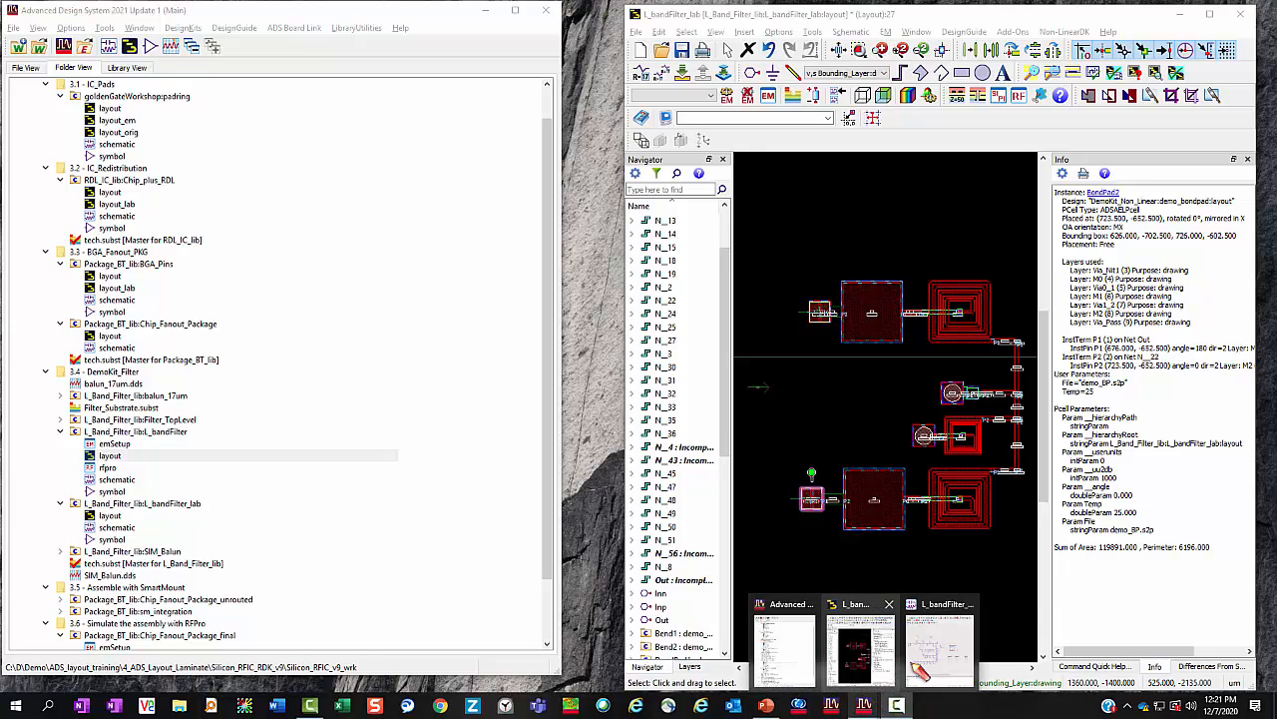
left_click(921, 670)
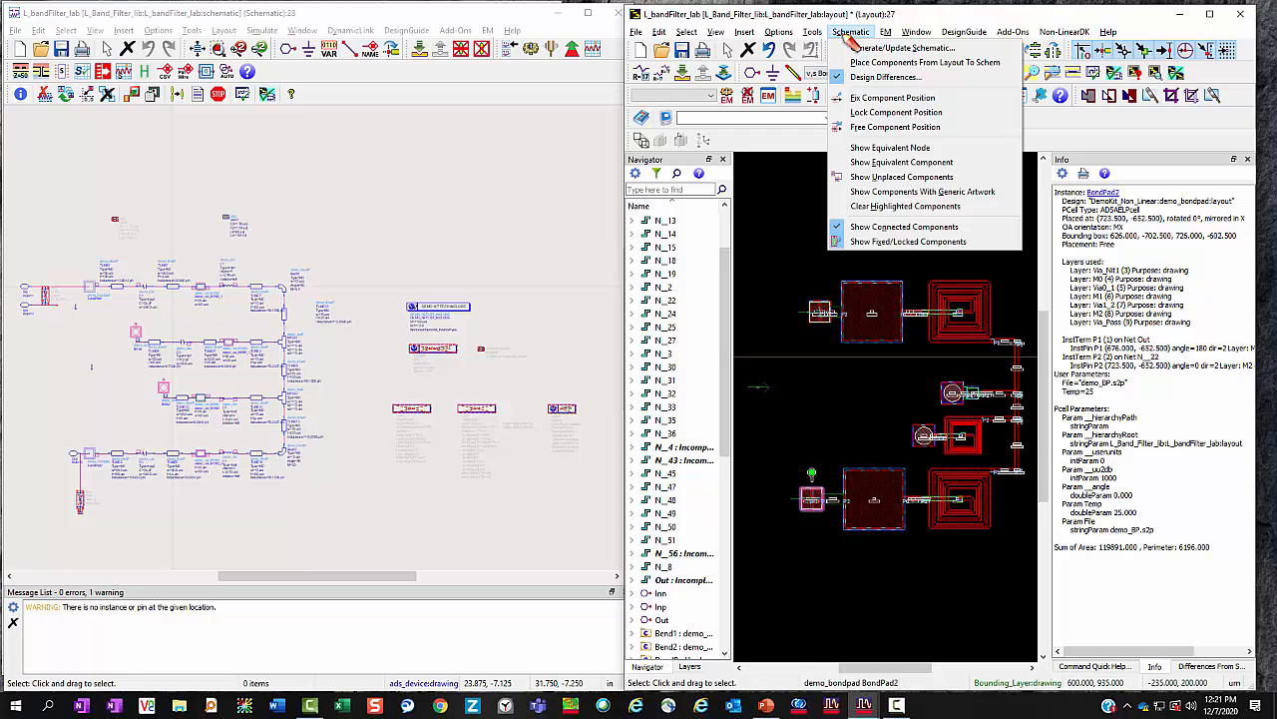
left_click(885, 166)
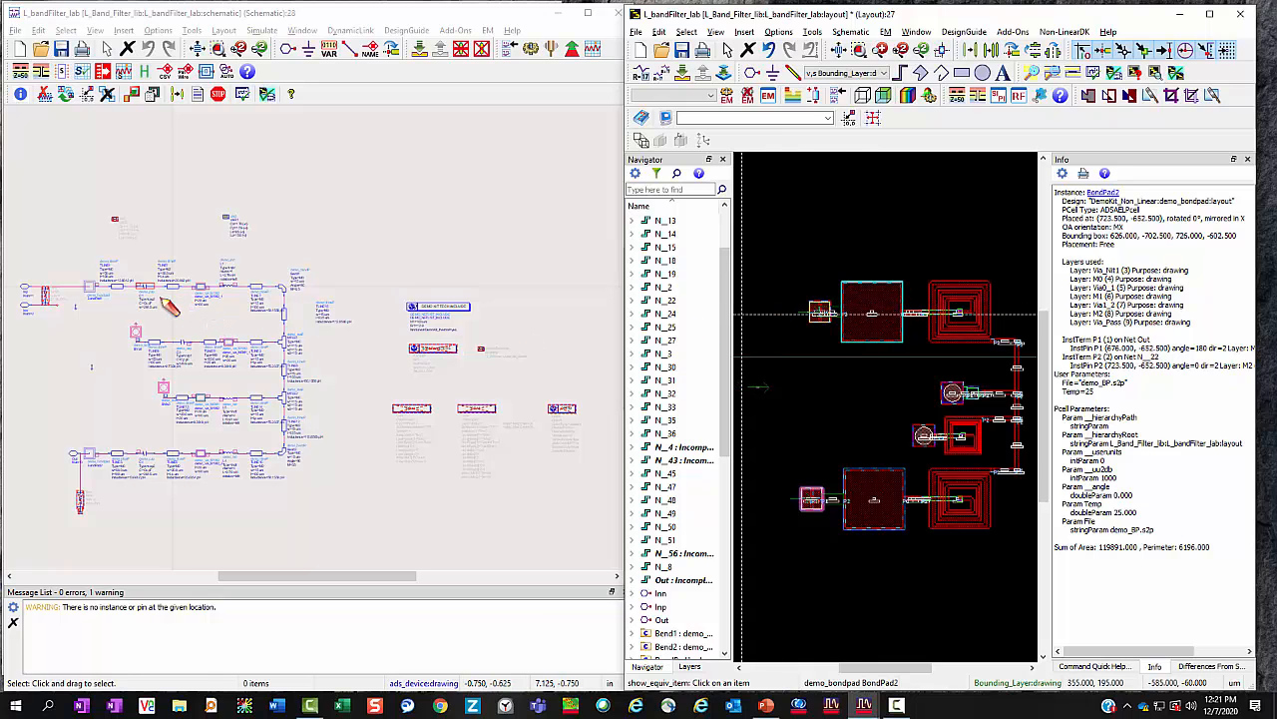
scroll(172, 303, "up", 2)
left_click_drag(374, 367, 397, 267)
left_click(958, 302)
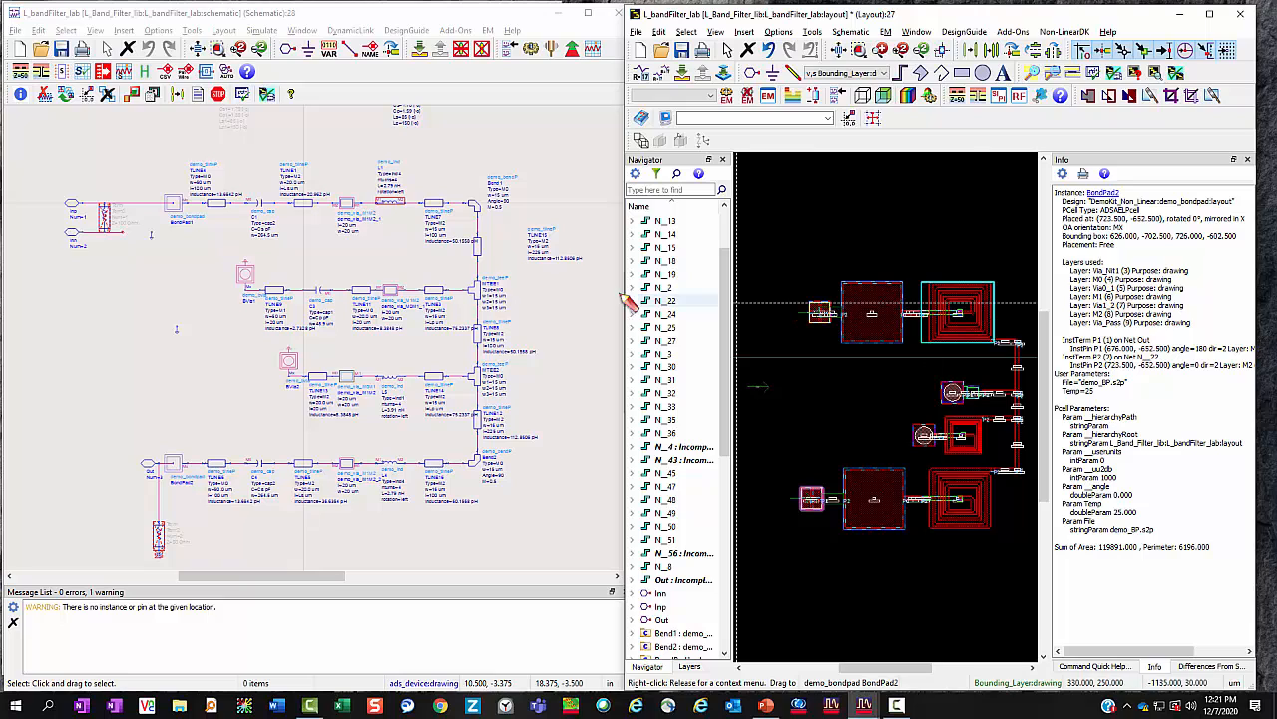
left_click(961, 507)
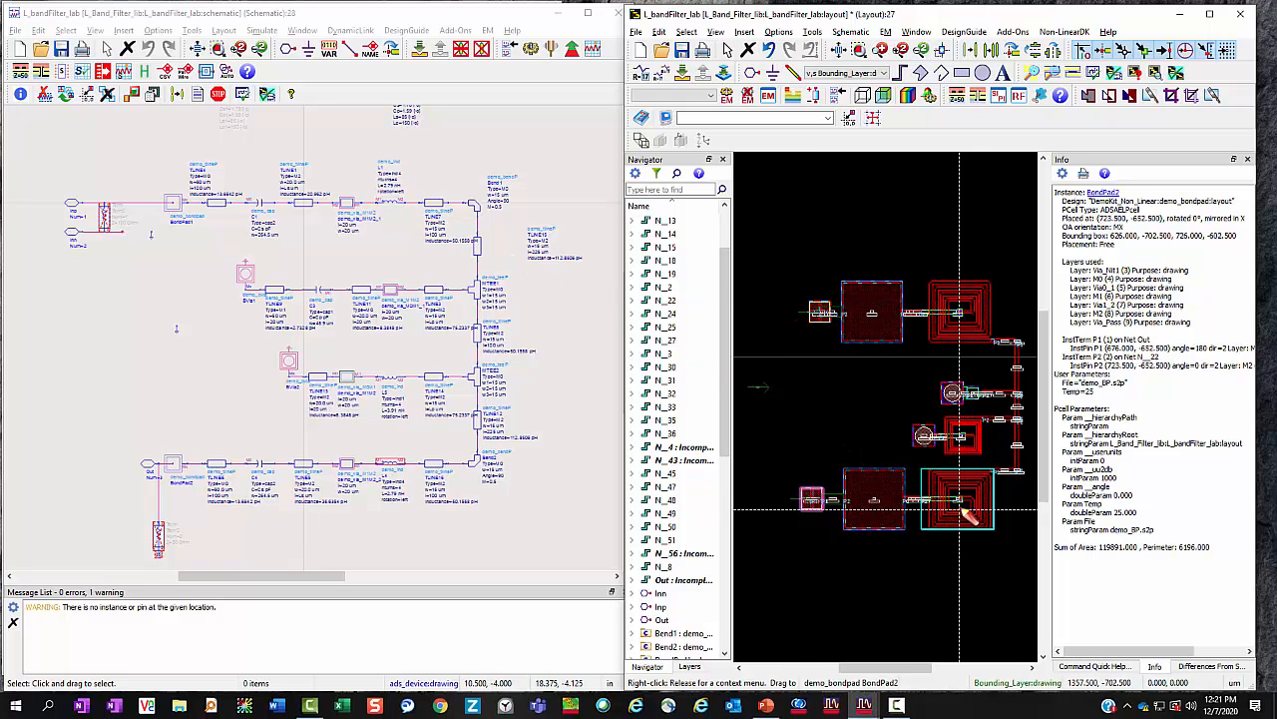
left_click(894, 516)
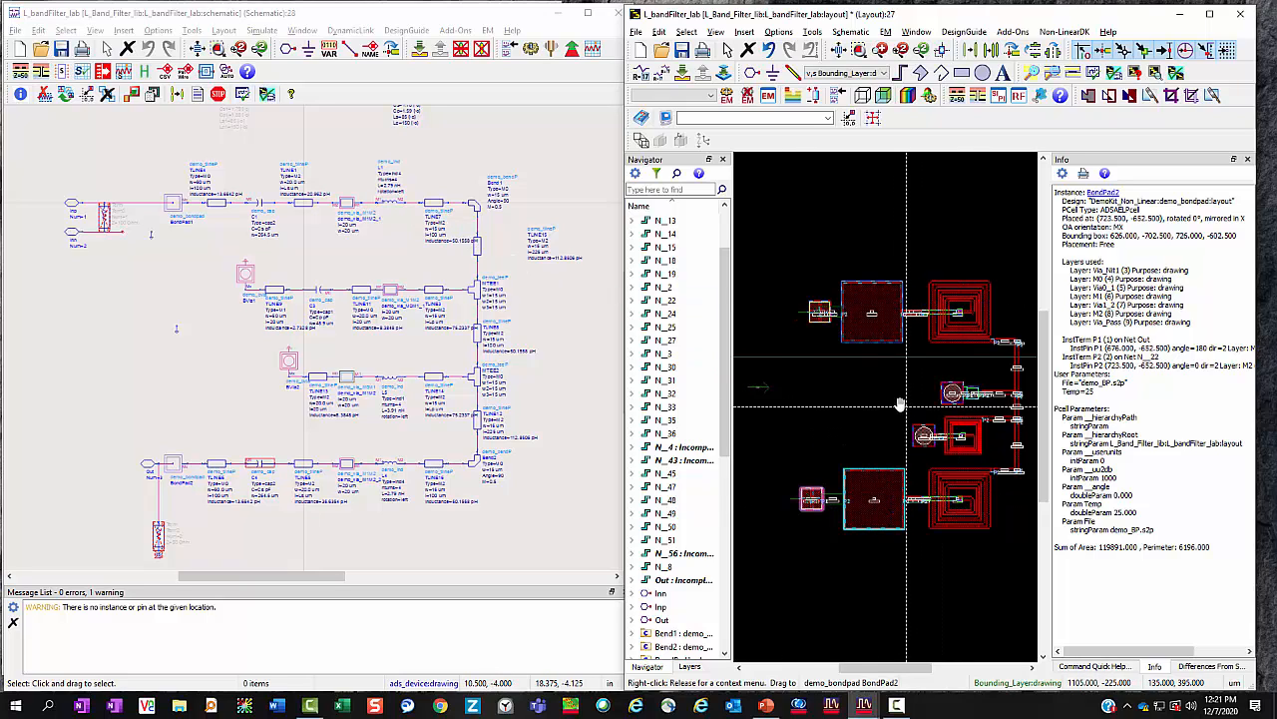
scroll(878, 420, "right", 2)
left_click(825, 430)
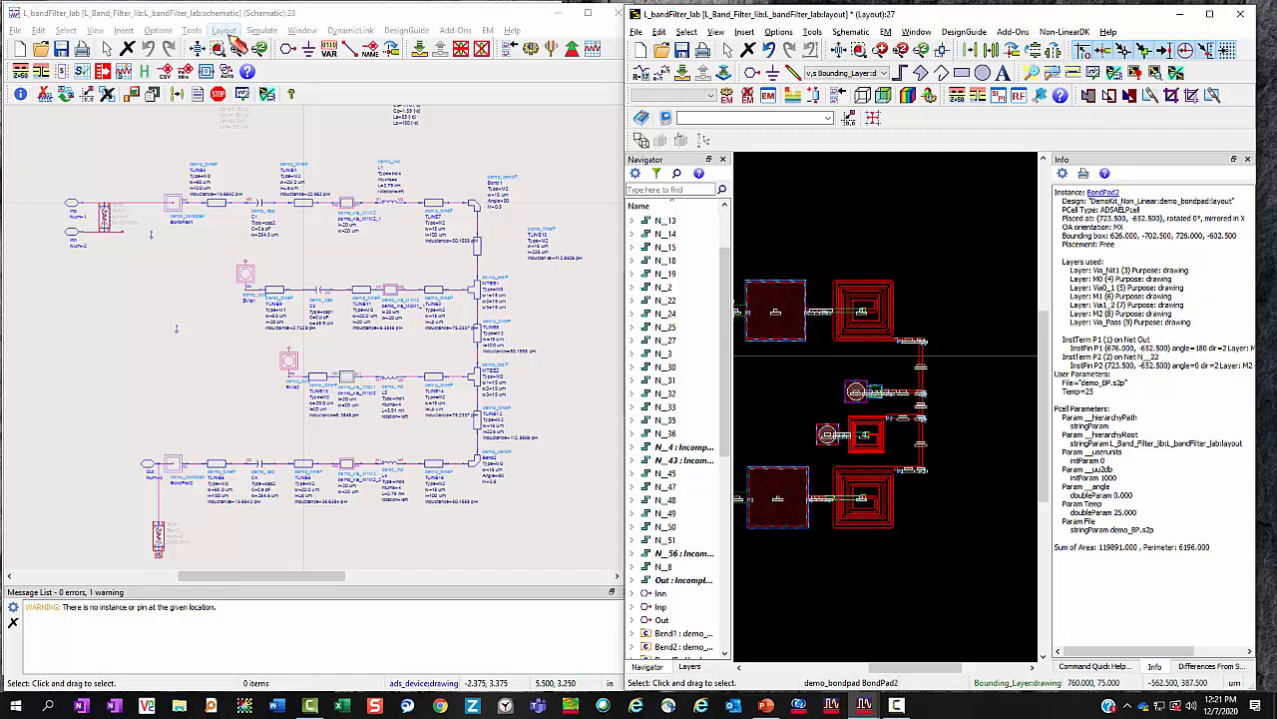
Show in the layout the component equivalent to the one picked in the schematic.
left_click(225, 31)
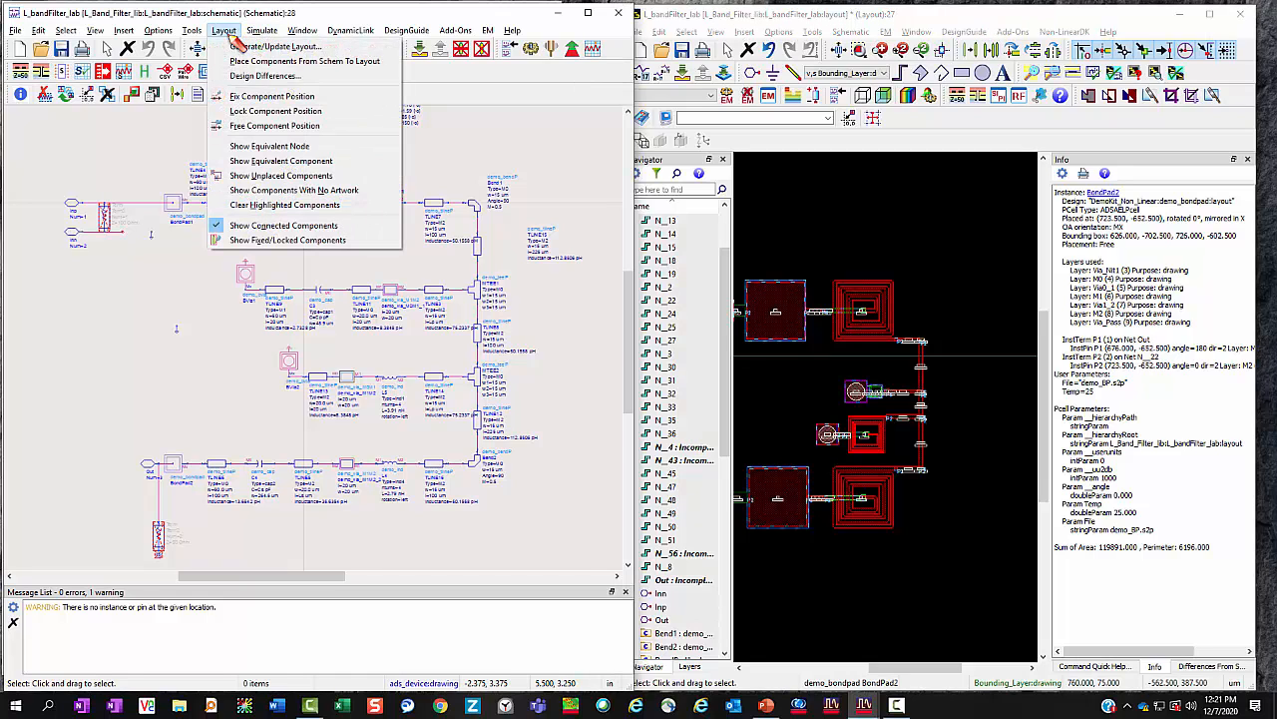
left_click(303, 164)
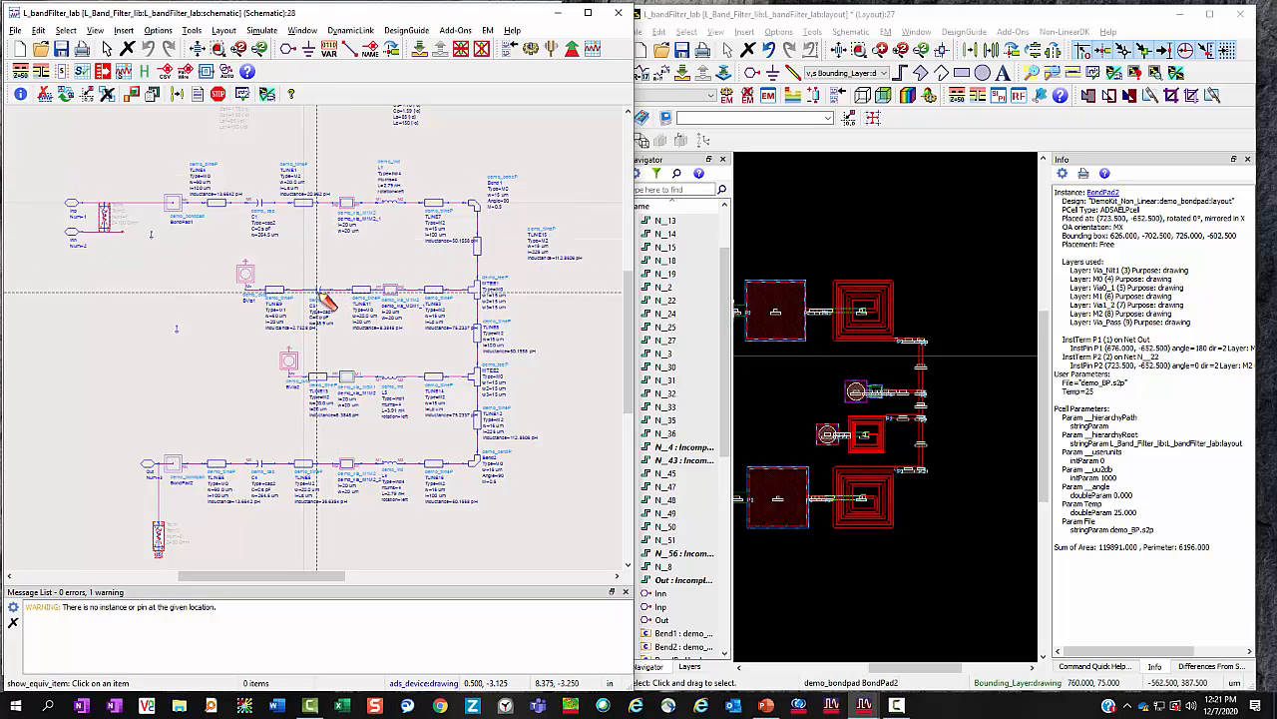
left_click(938, 404)
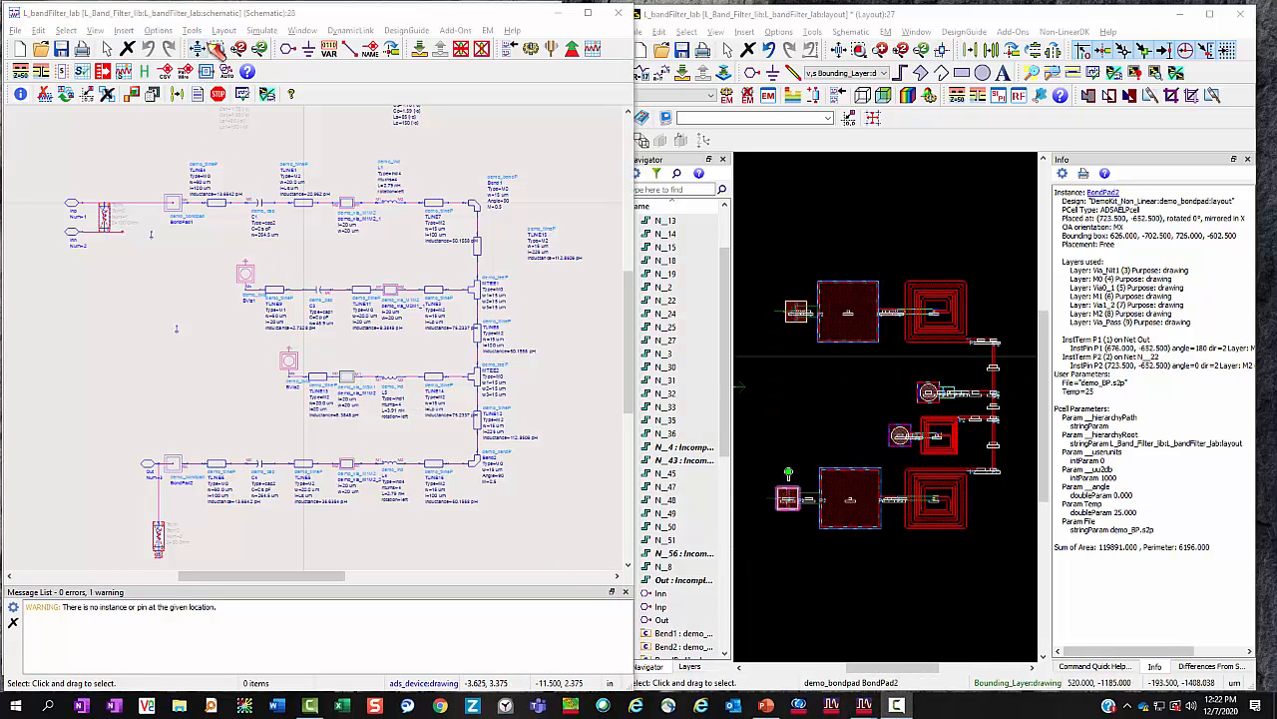
Show the equivalent layout nodes for the BondPad1–TLINE4 wire and the wire feeding L1 picked in the schematic.
left_click(224, 30)
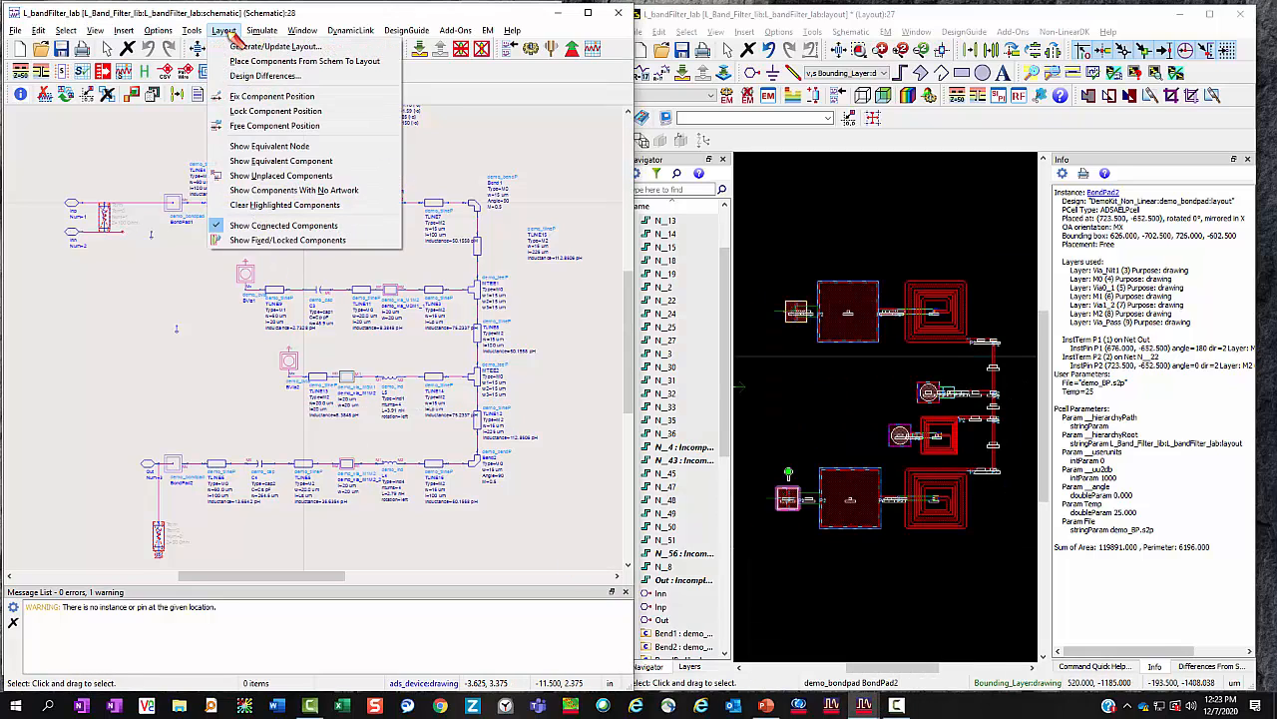
left_click(274, 146)
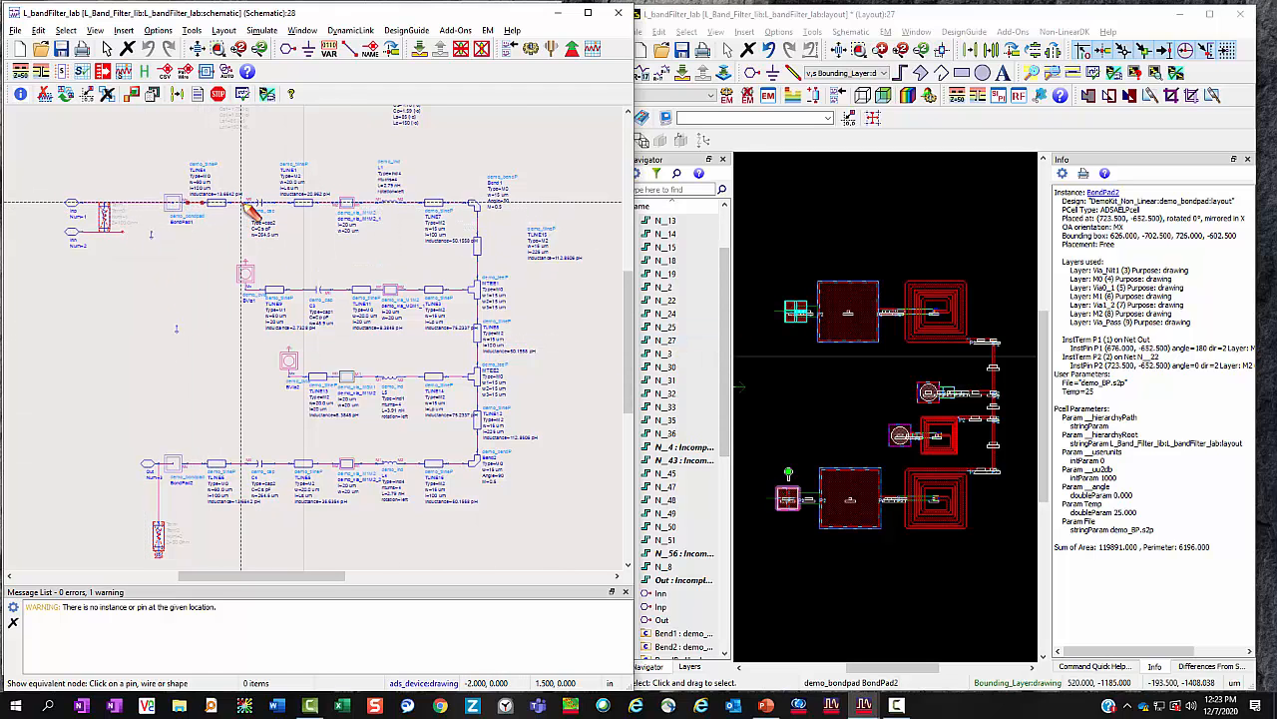
scroll(252, 208, "up", 3)
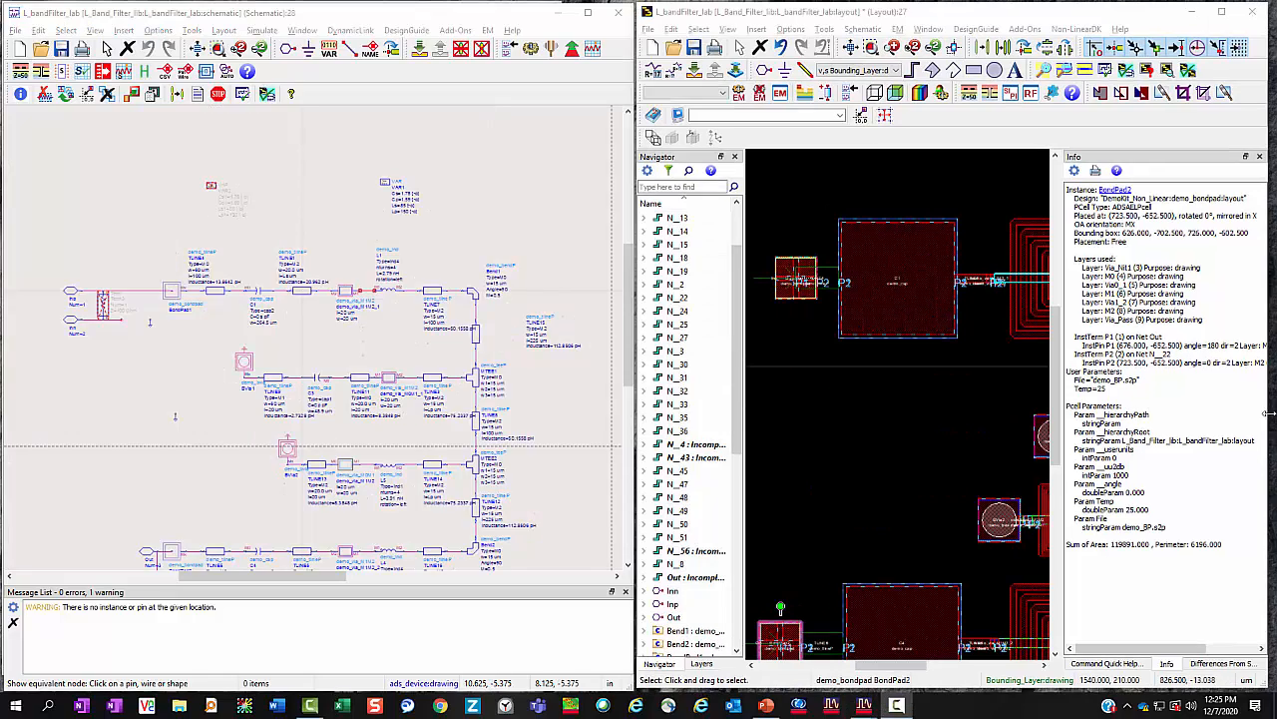
Maximize the layout window and highlight only the objects physically connected to capacitor C1 on the BondPad1 side.
left_click(1223, 12)
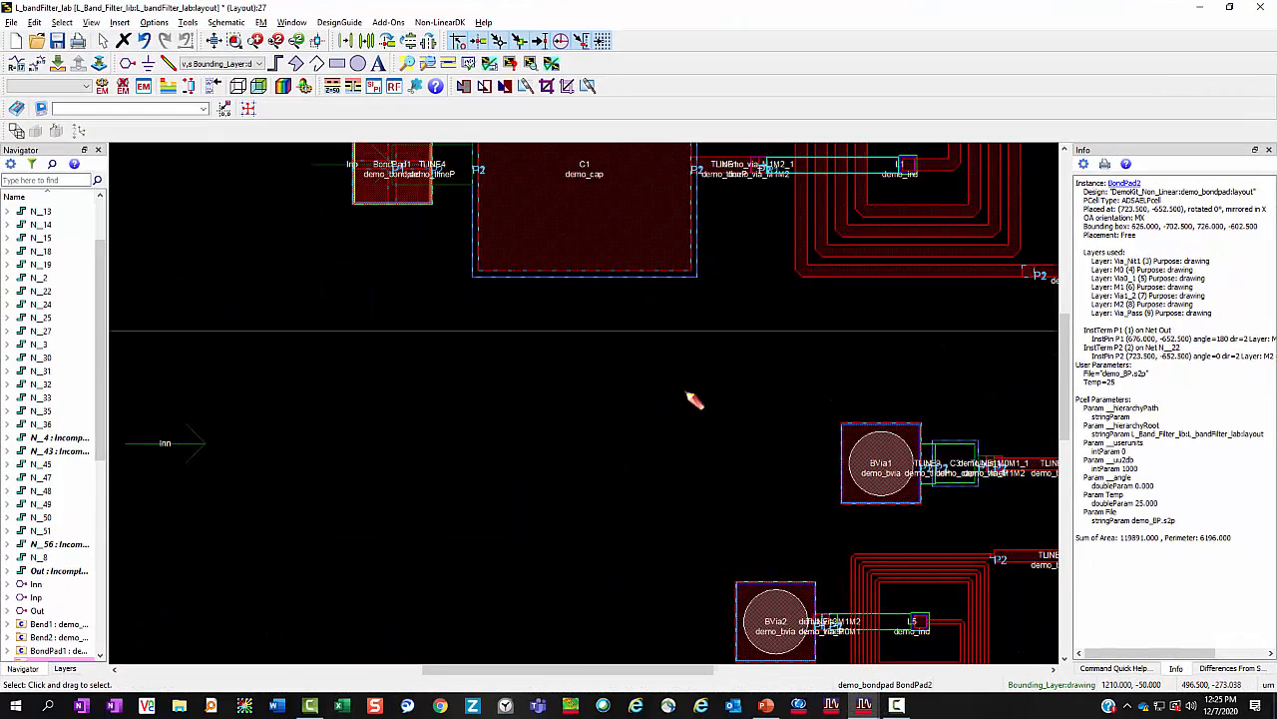
scroll(613, 405, "down", 3)
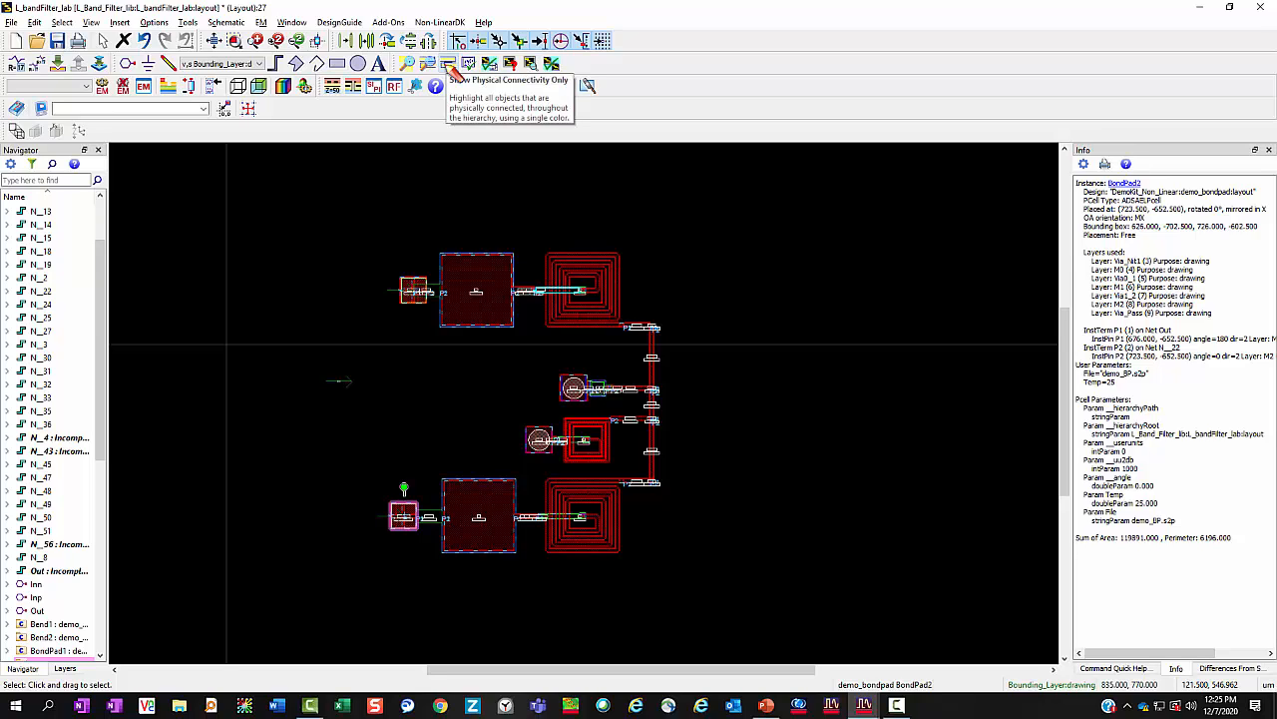
left_click(448, 63)
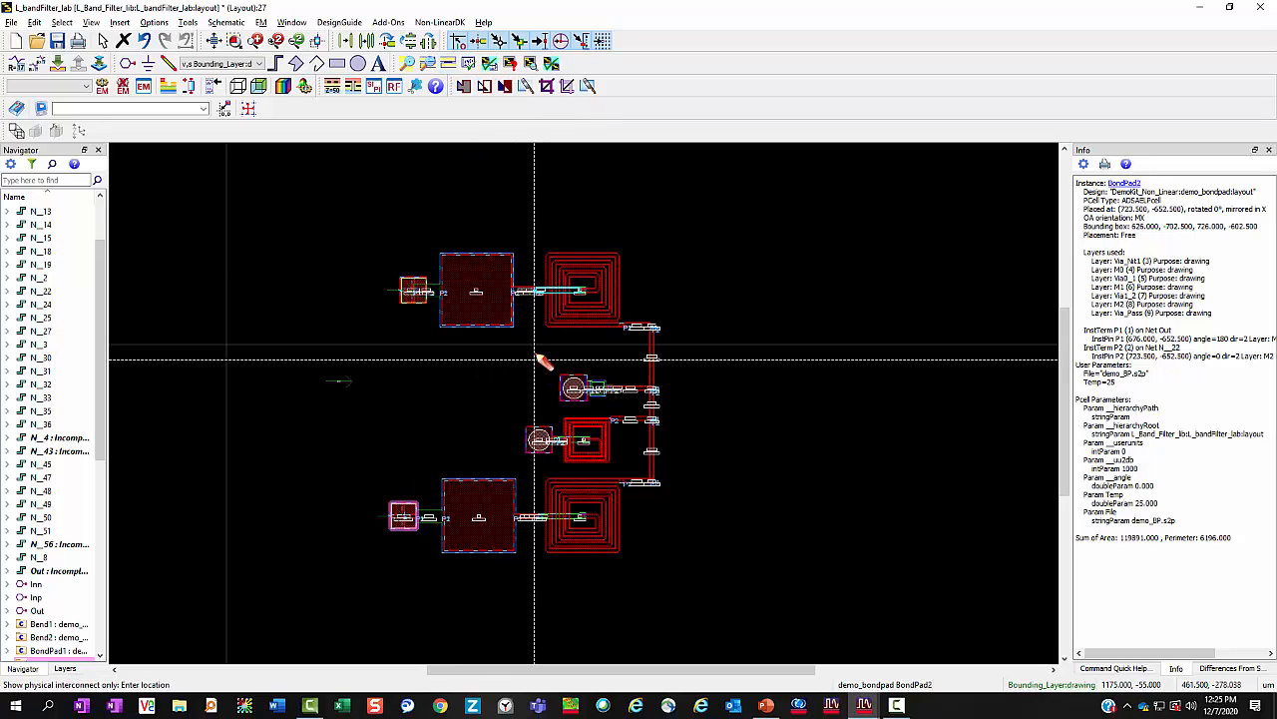
left_click(495, 271)
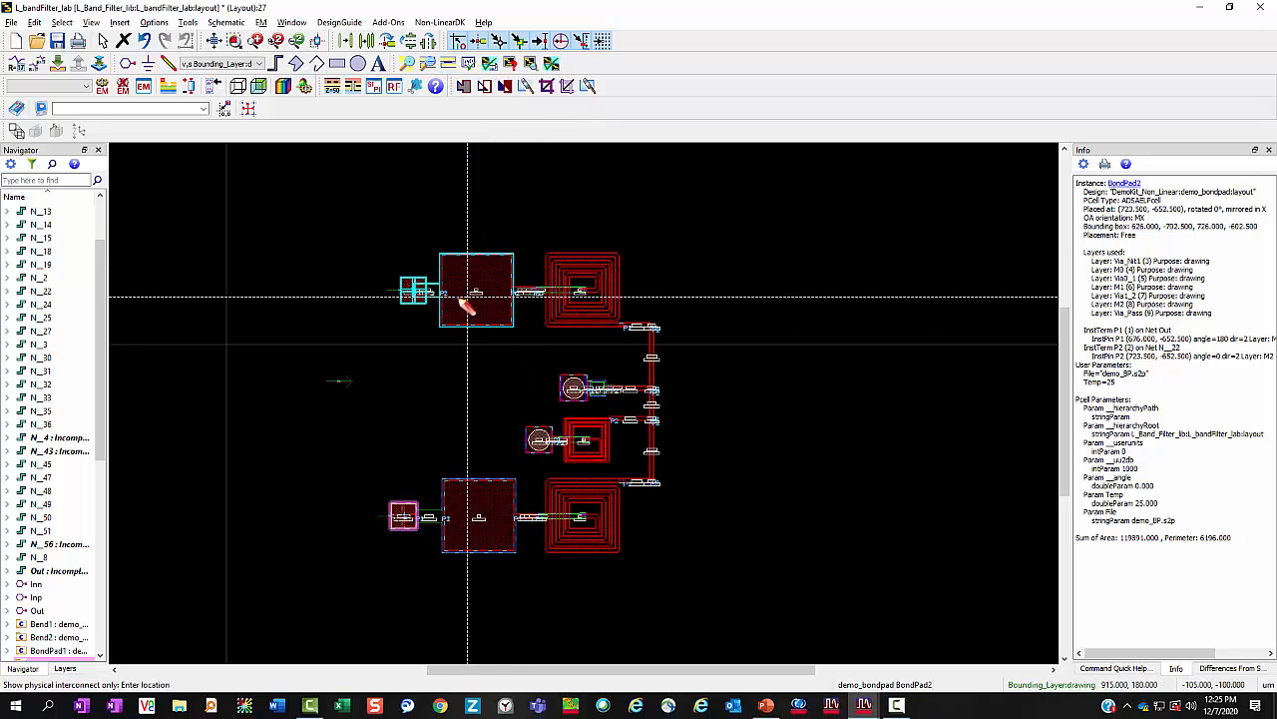
Highlight the objects physically connected to inductor L1, BVia2 and BVia1, and end the physical connectivity check.
scroll(518, 311, "up", 3)
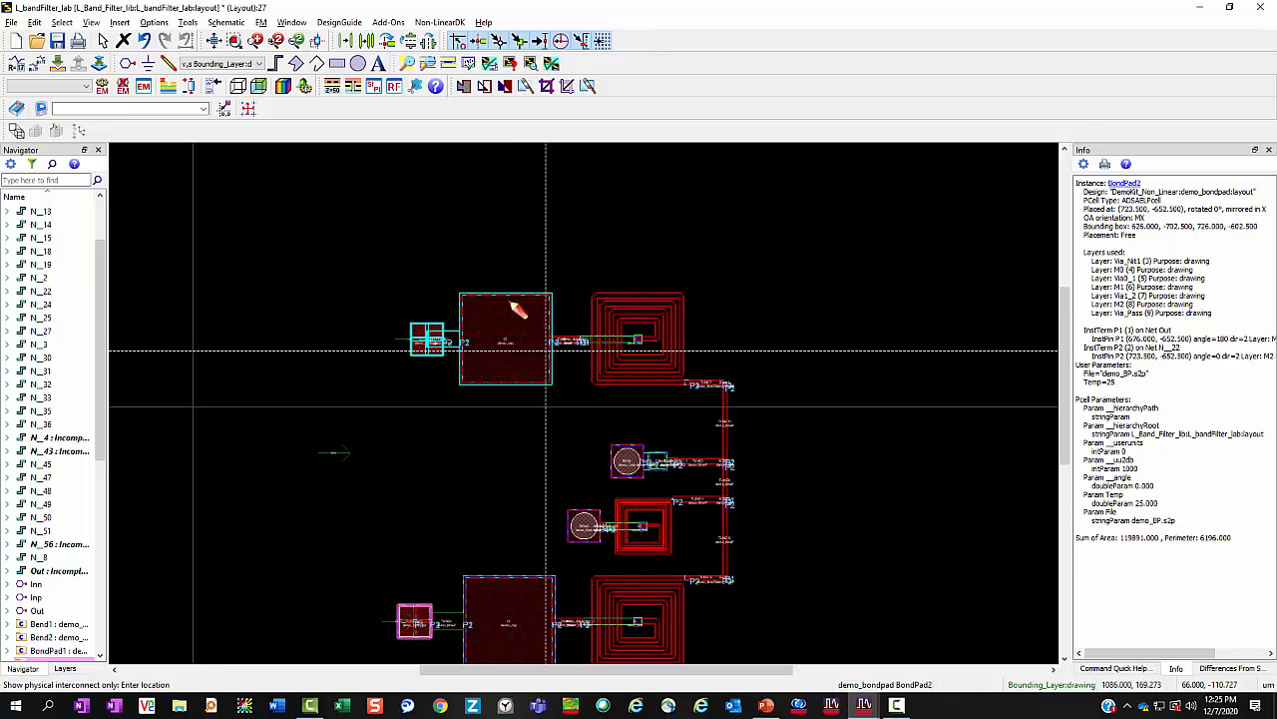
scroll(607, 395, "up", 3)
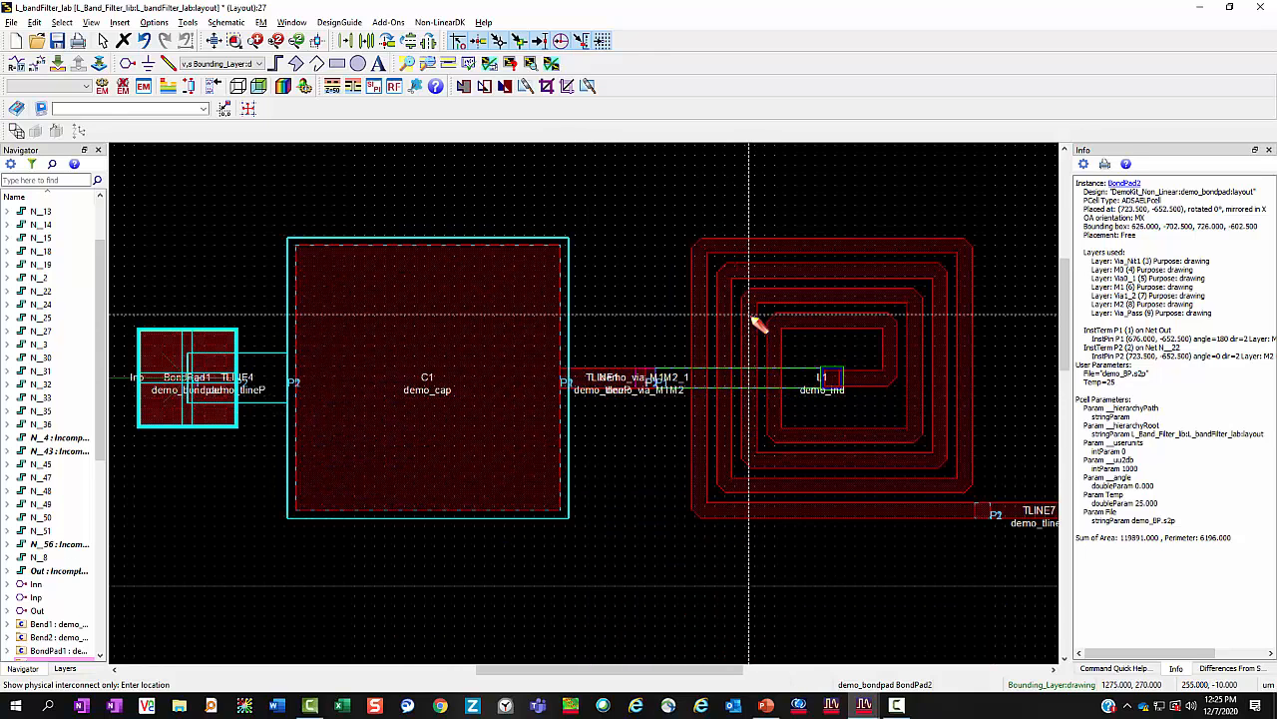
left_click(759, 324)
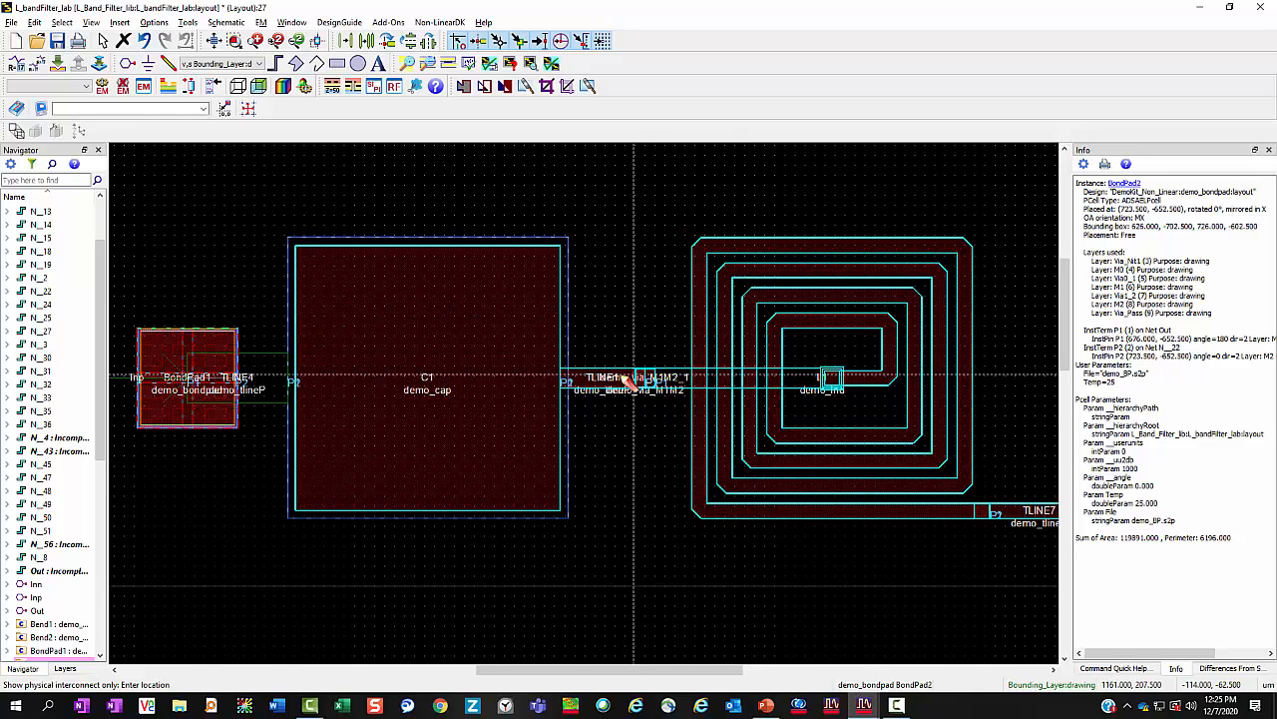
scroll(570, 404, "down", 3)
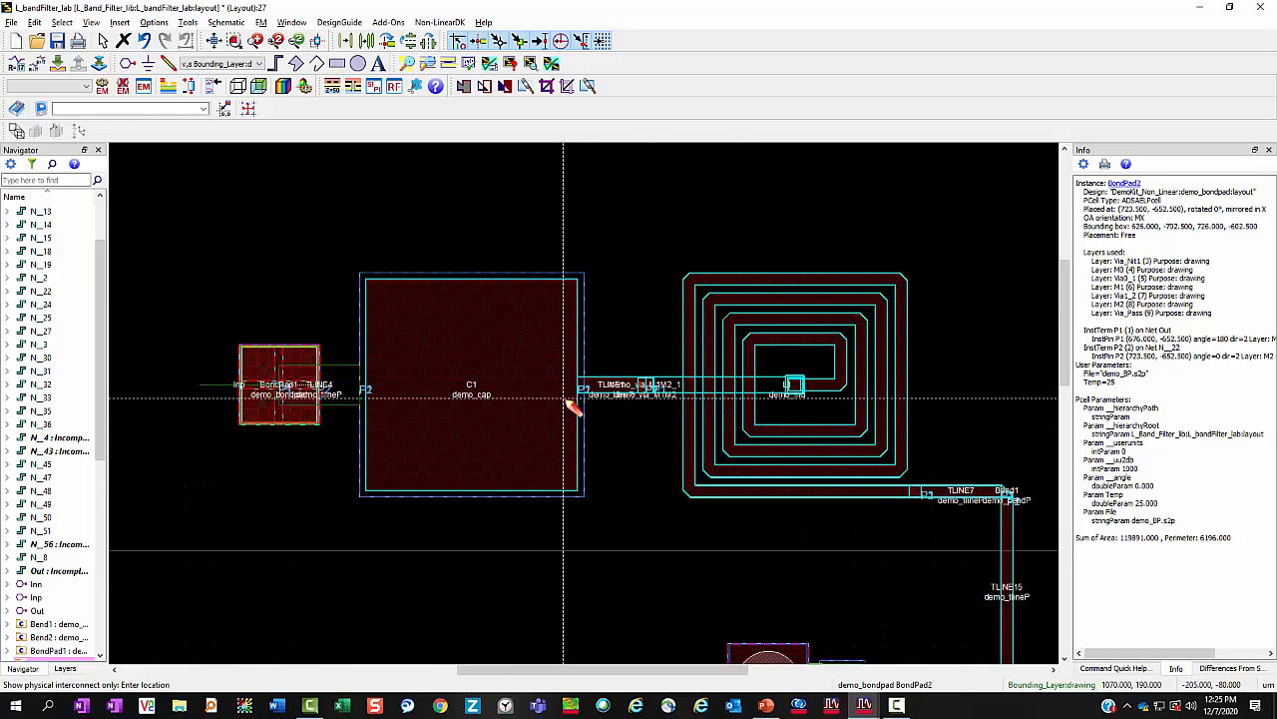
scroll(589, 481, "down", 3)
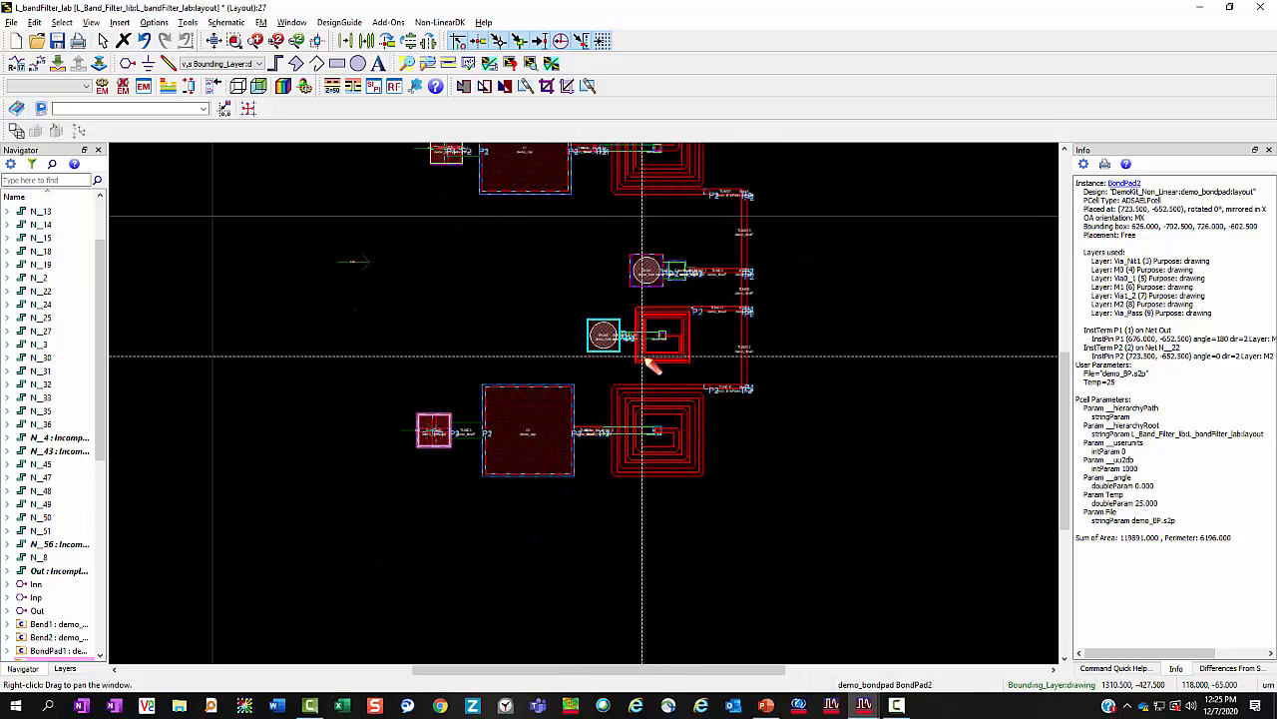
scroll(602, 394, "up", 2)
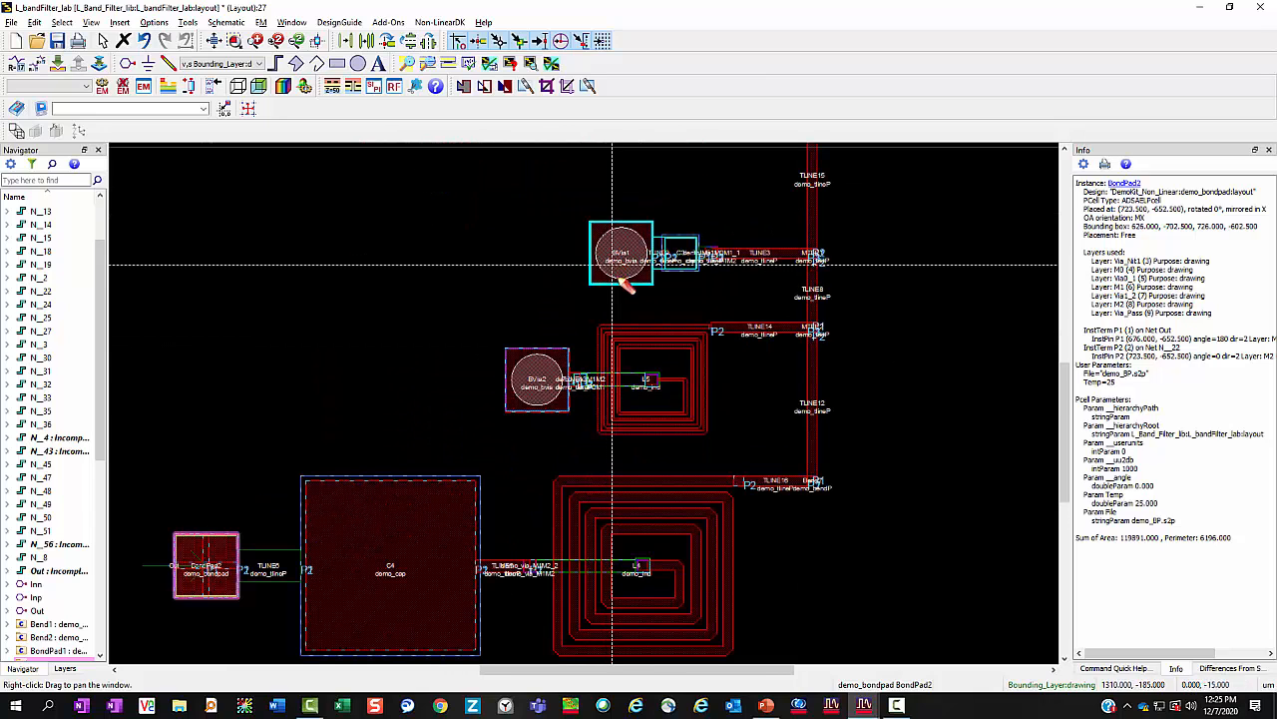
scroll(665, 313, "down", 3)
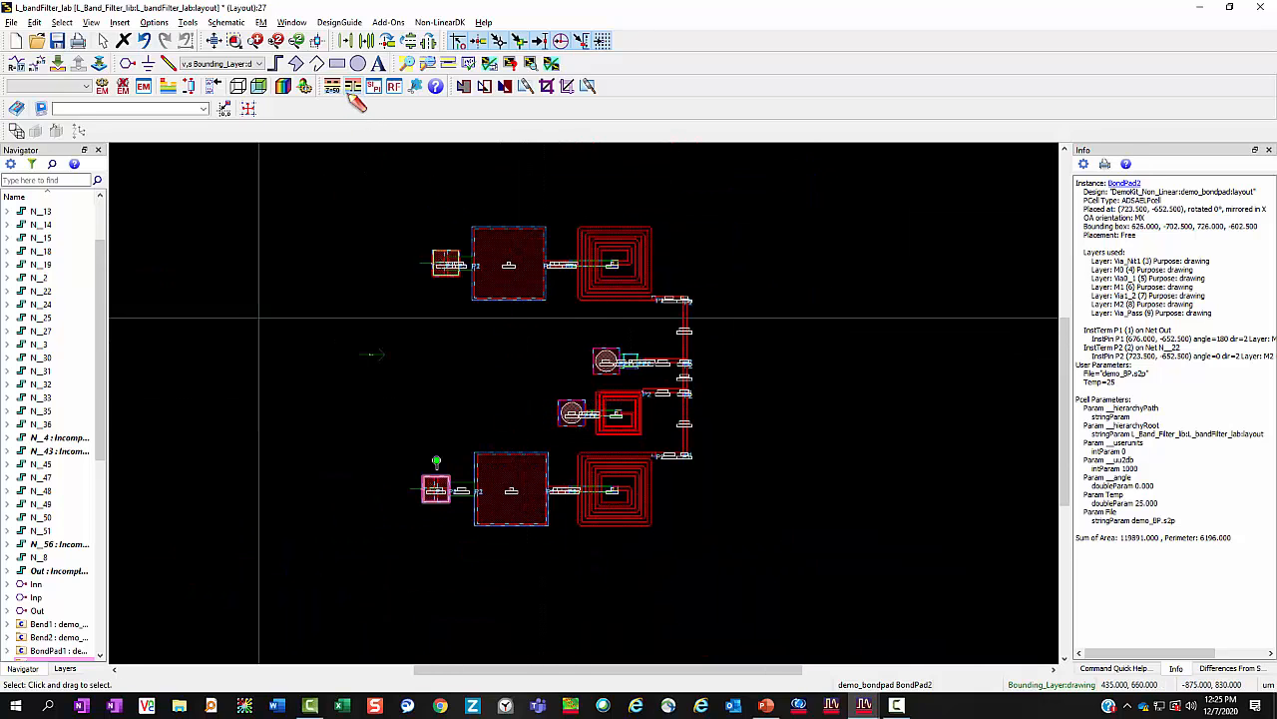
Save the L_bandFilter_lab layout, open it in the 3D viewer and stretch its vertical scale to x 15.
left_click(240, 86)
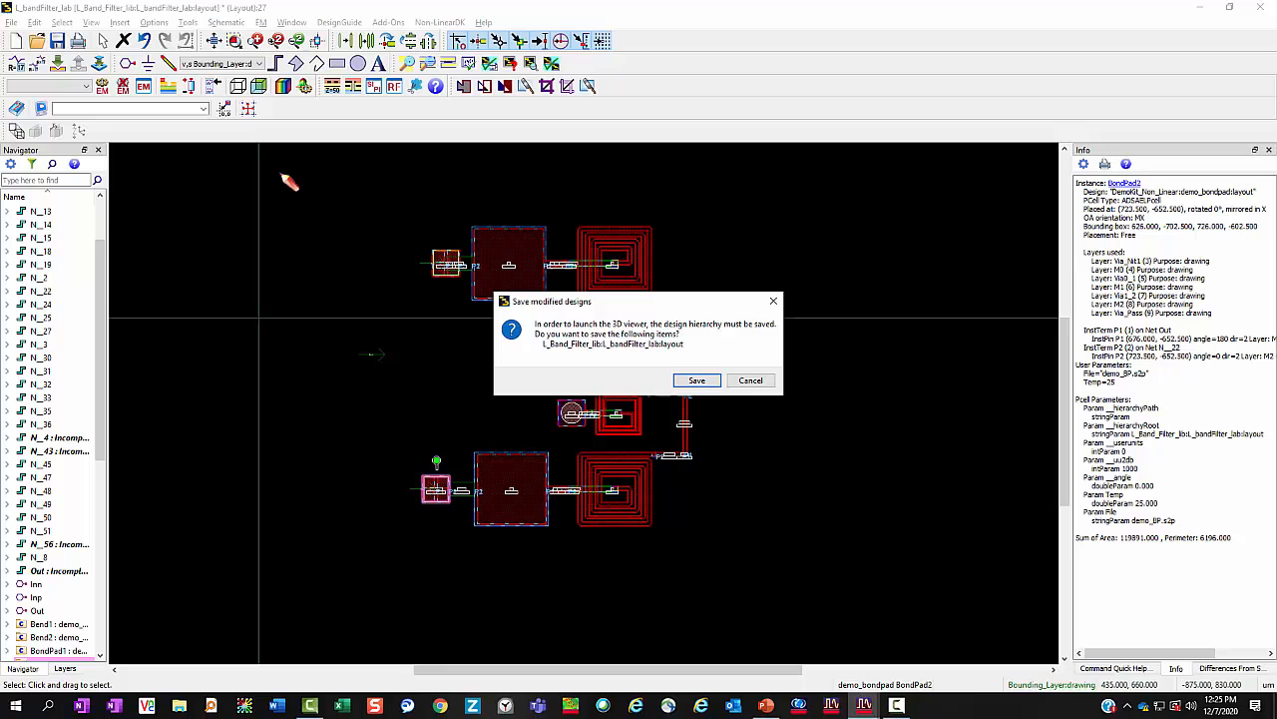
left_click(695, 382)
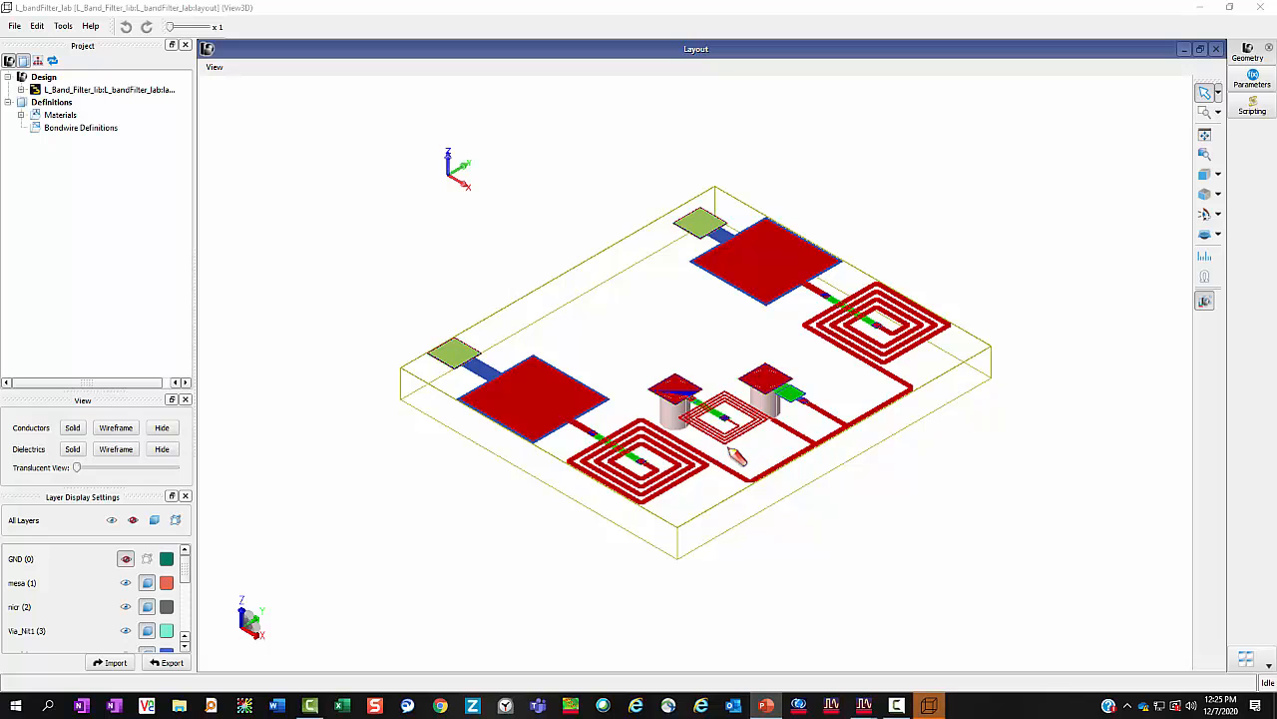
mouse_move(707, 509)
left_mouse_down()
mouse_move(706, 482)
mouse_move(711, 500)
left_mouse_up()
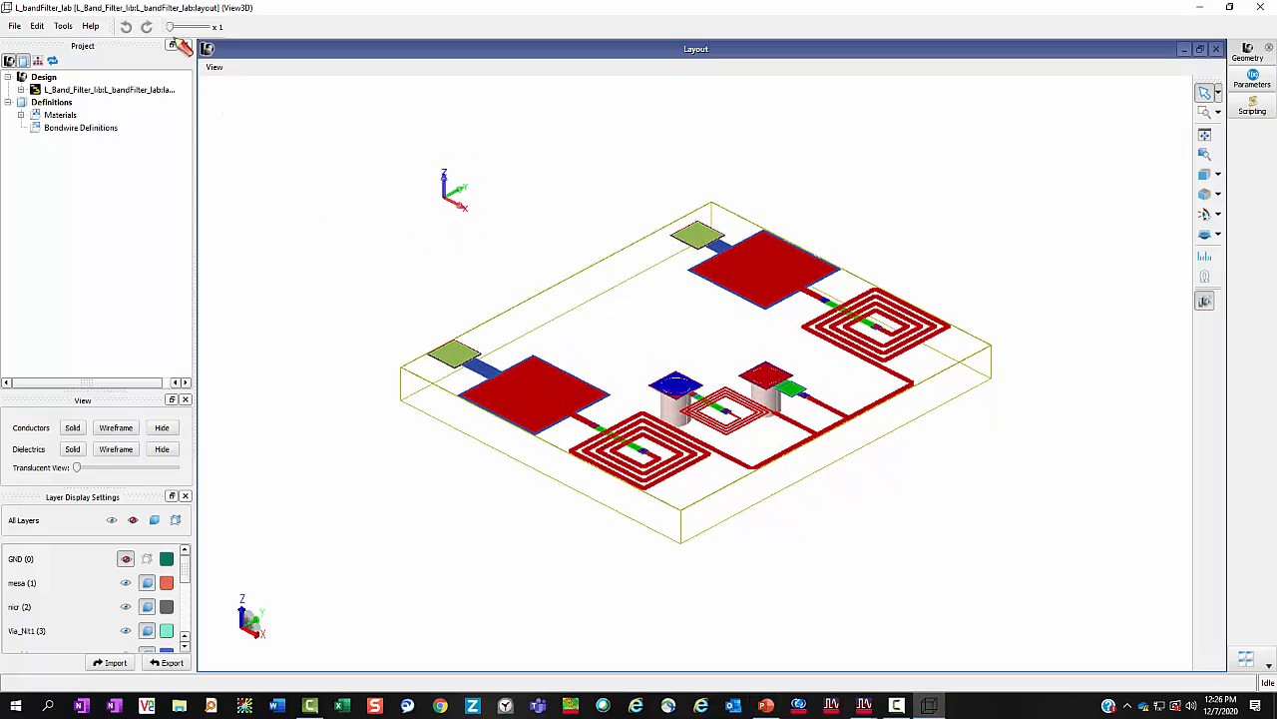
left_click_drag(171, 28, 178, 28)
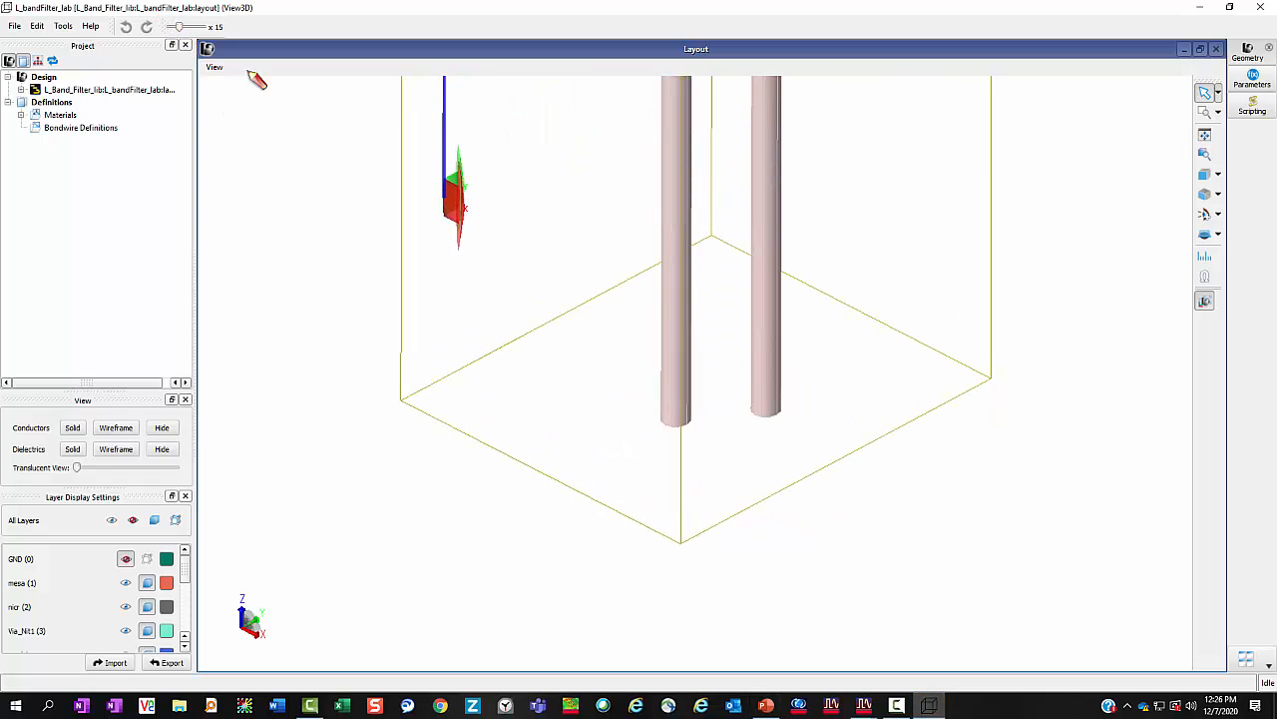
scroll(521, 153, "down", 3)
left_click_drag(556, 148, 542, 376)
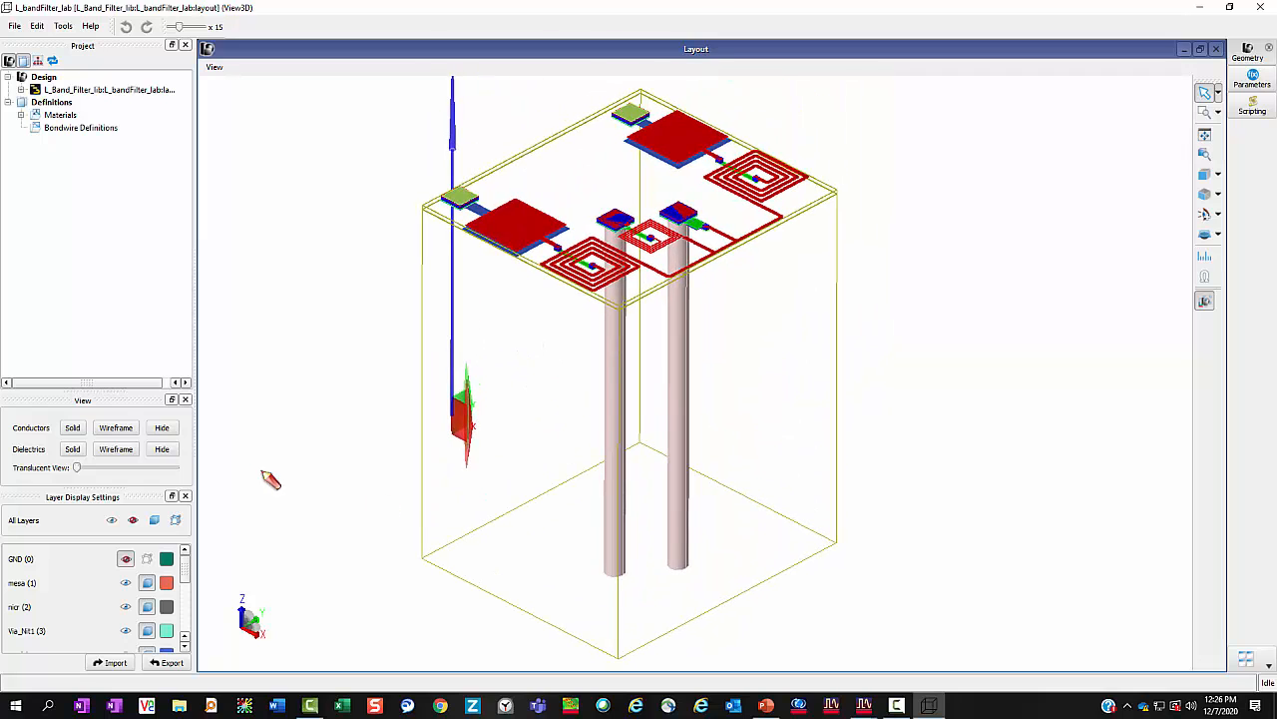
Hide the dielectrics and display the conductors as wireframe in the 3D view.
left_click(160, 452)
left_click_drag(736, 413, 738, 361)
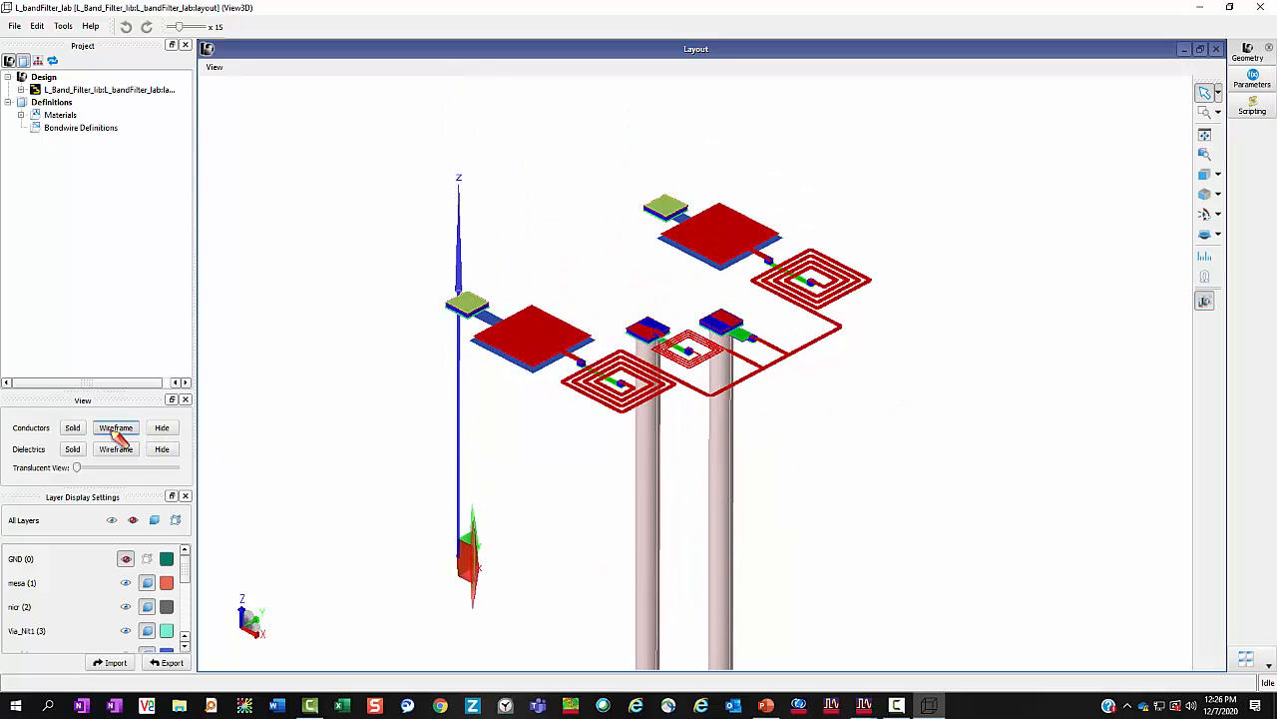
left_click(115, 429)
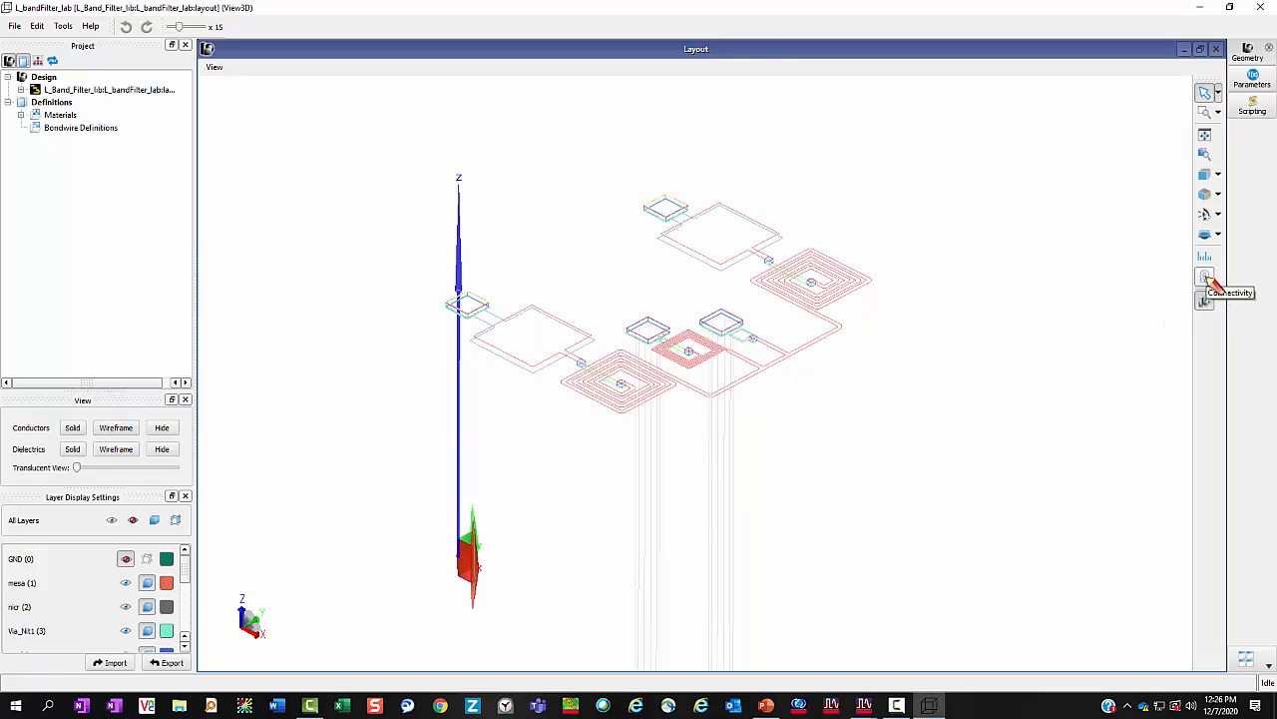
Turn on the Connectivity tool and highlight the parts connected to the M2 spiral inductors, the BVia1 pad and BondPad1.
left_click(1208, 278)
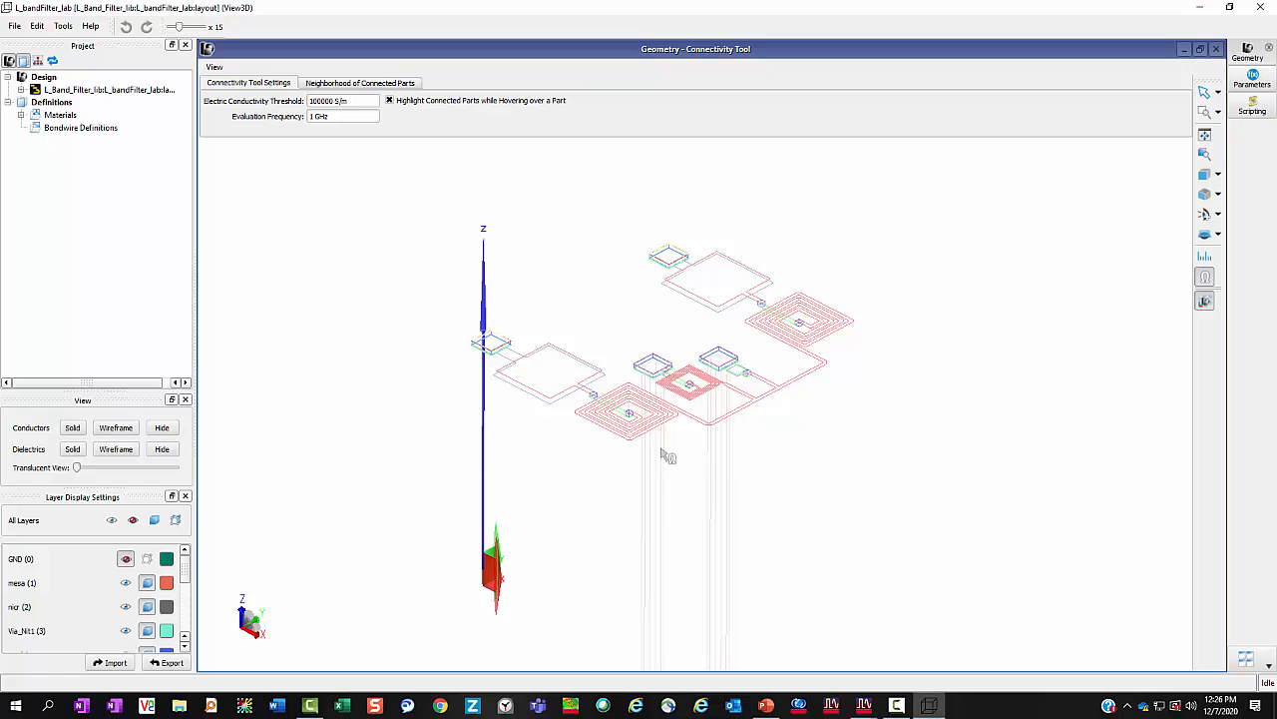
left_click(659, 436)
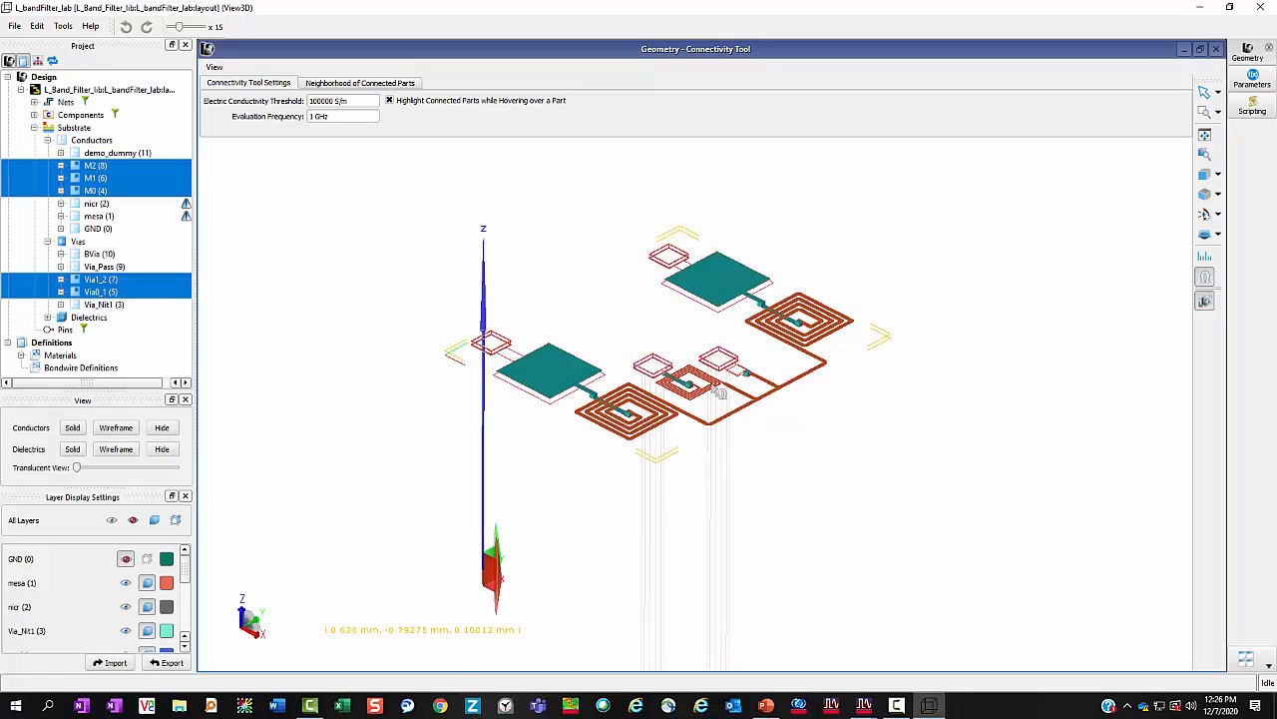
left_click(734, 371)
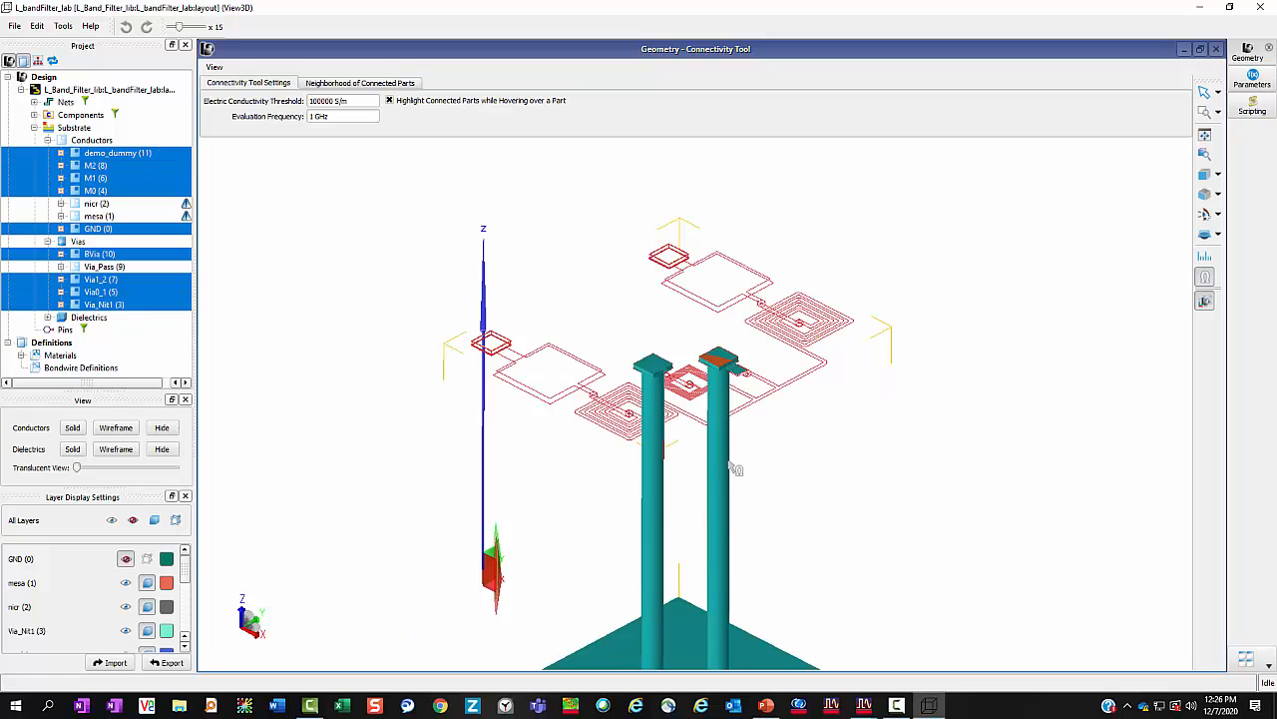
left_click(664, 259)
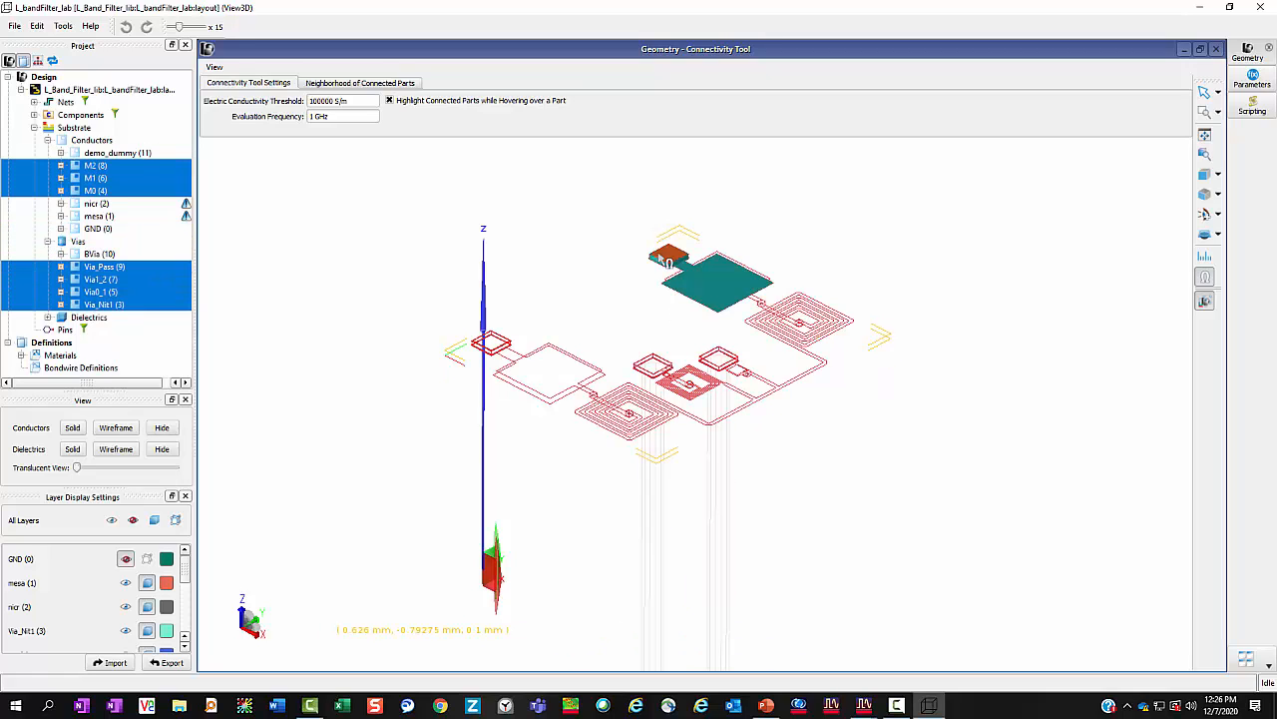